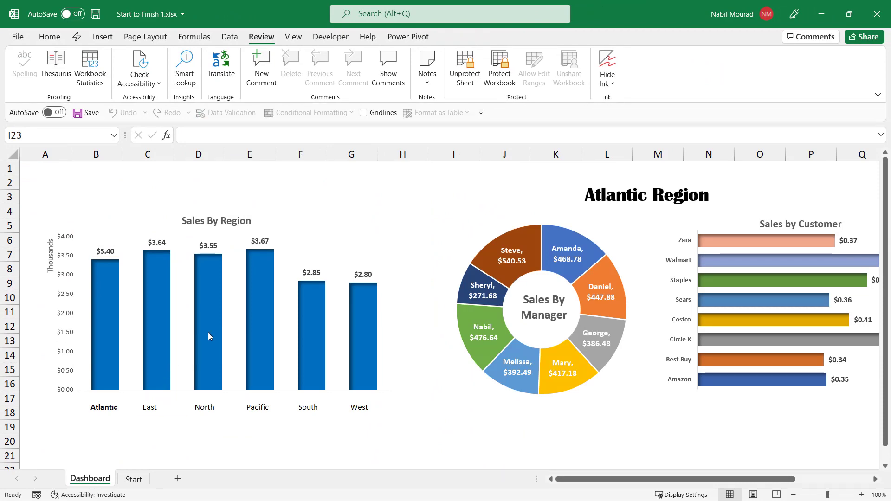
Try the finished dashboard's region selector by choosing the North region and the South region.
mouse_move(215, 331)
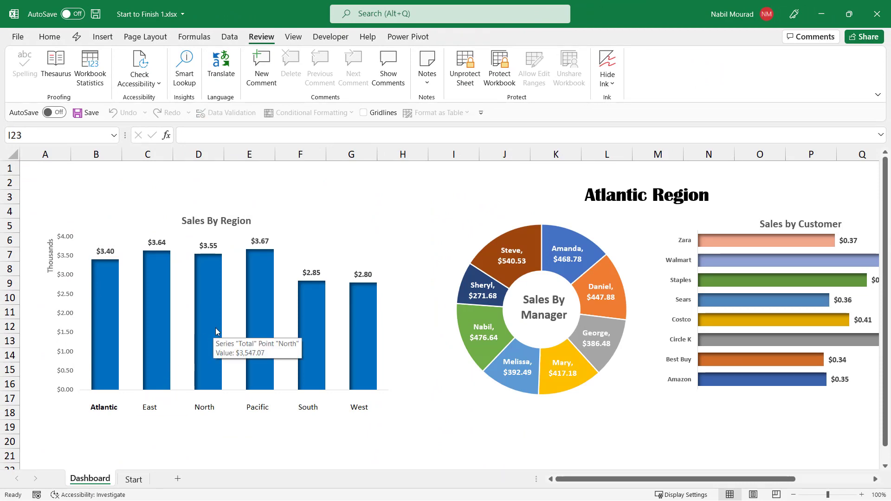
mouse_move(166, 330)
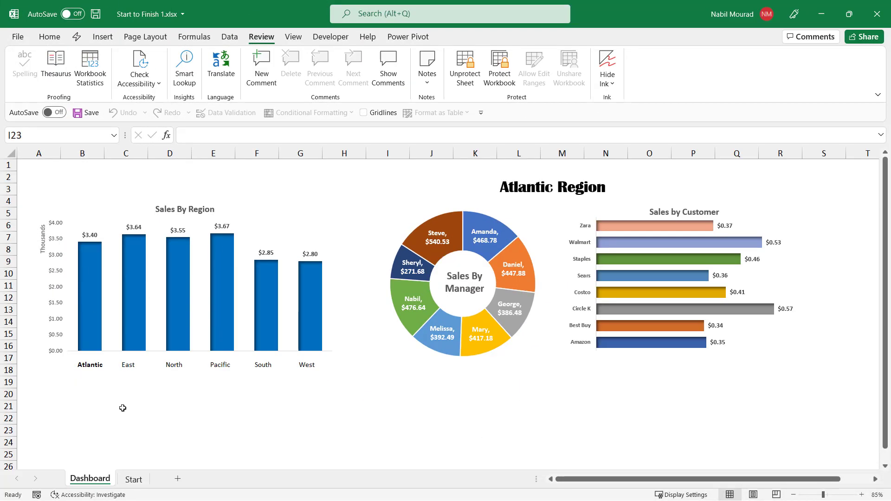
click(181, 365)
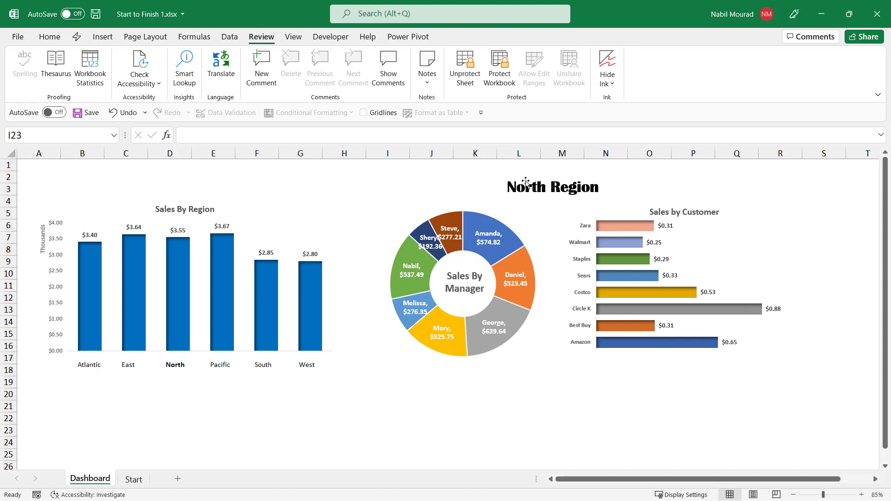
click(264, 365)
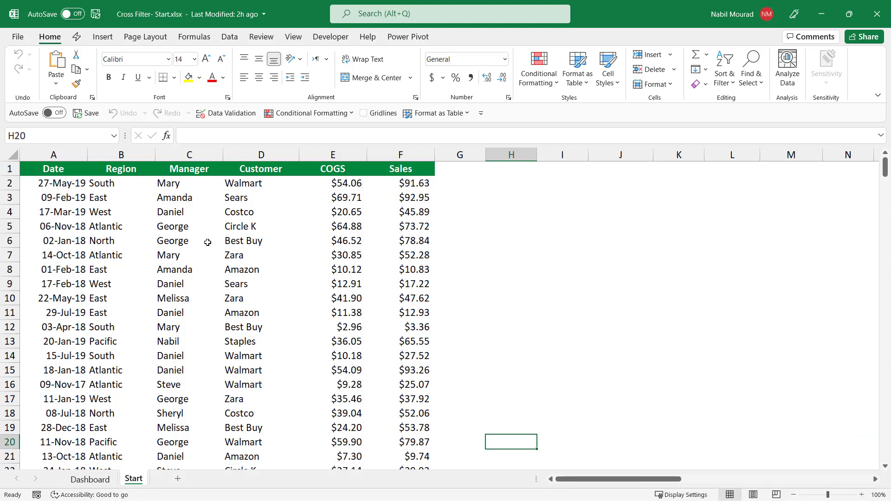
Insert a PivotTable from the Start table on a new worksheet, with Region as rows and Sales as summed values.
click(173, 241)
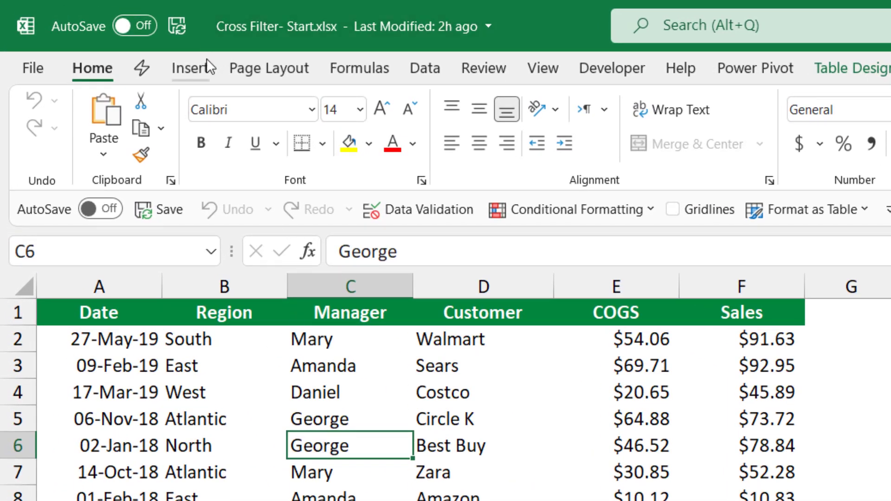
click(207, 59)
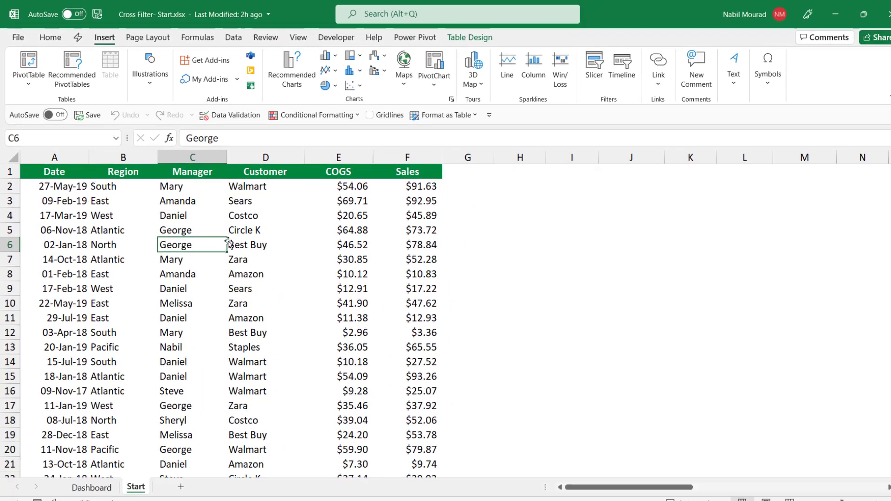
key(alt+n)
key(v)
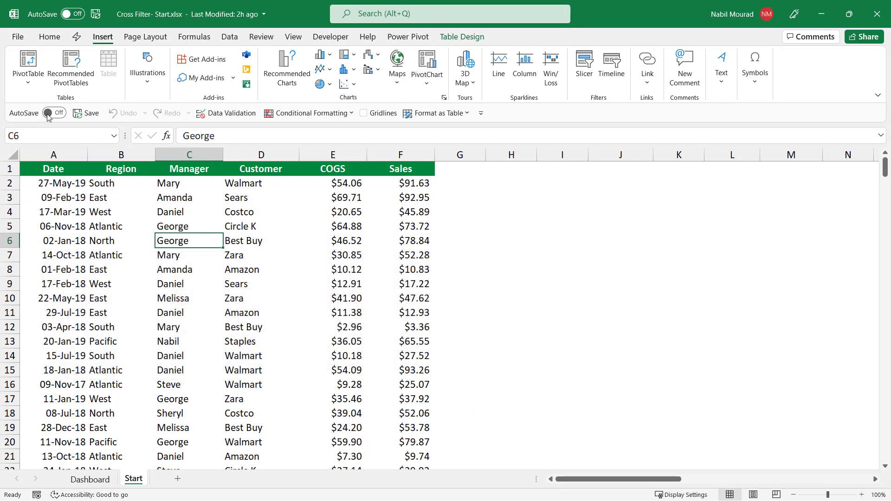
click(29, 66)
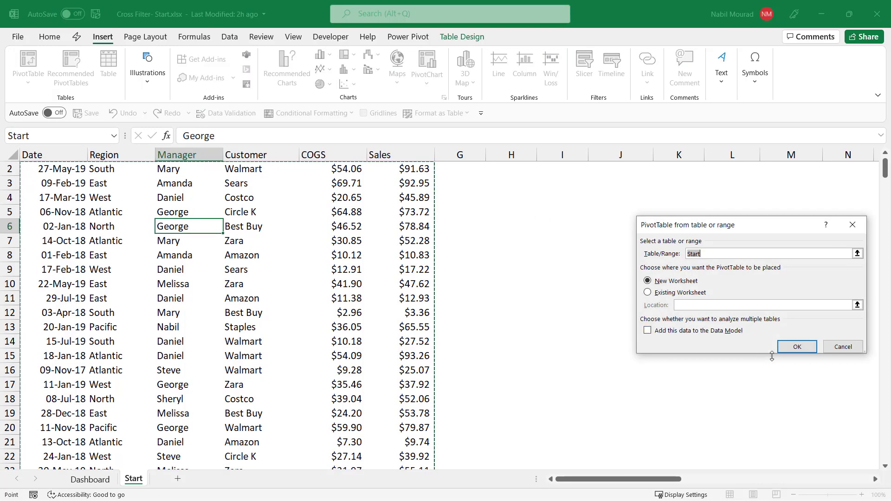
click(796, 353)
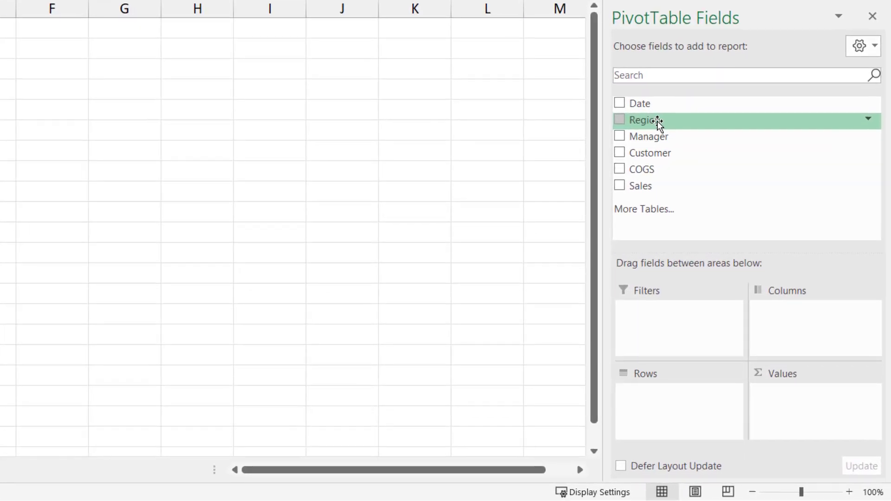
drag(657, 121, 664, 405)
drag(641, 185, 800, 413)
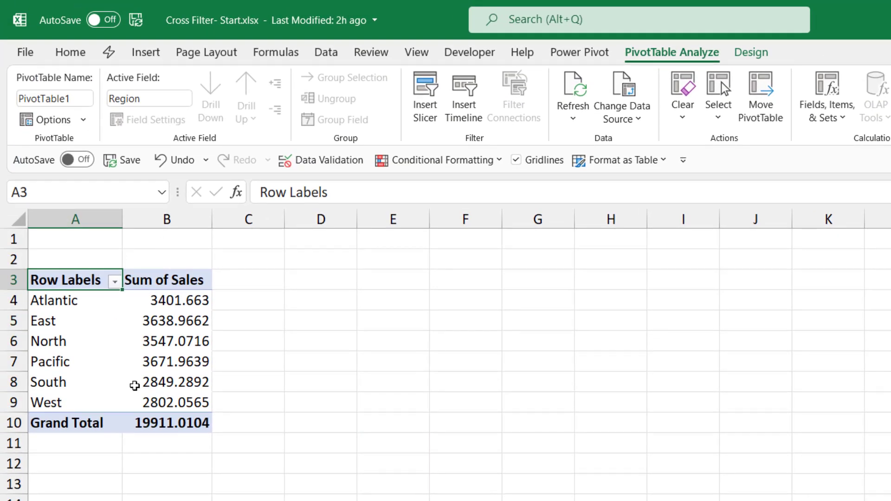
Set the number format of the PivotTable's Sum of Sales values to Currency with two decimal places and the $ symbol.
mouse_move(163, 309)
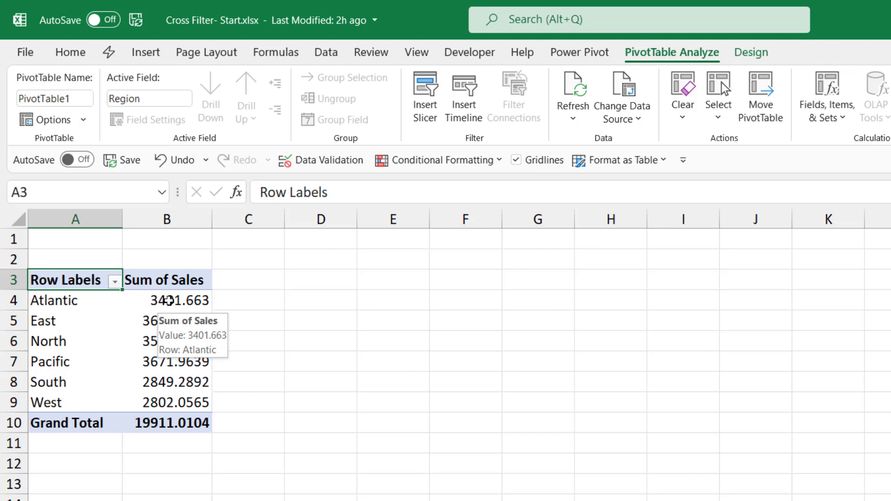
click(169, 300)
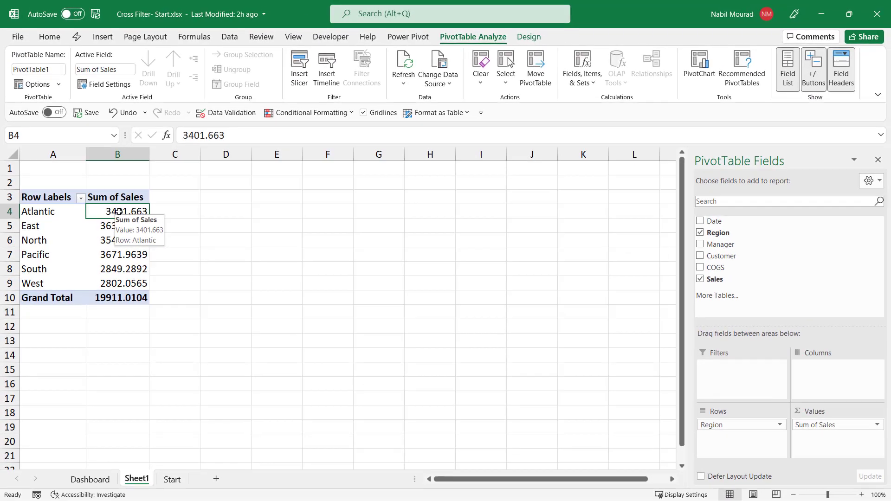
right_click(169, 301)
key(Escape)
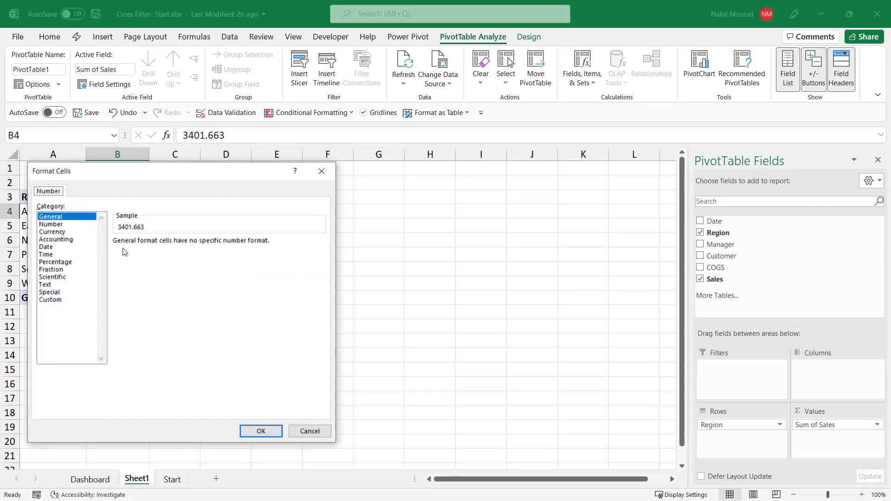
click(61, 232)
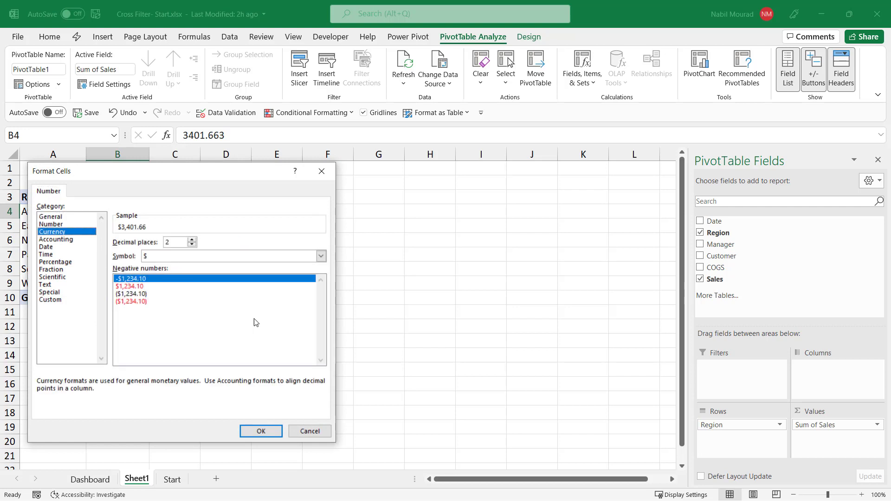
click(259, 429)
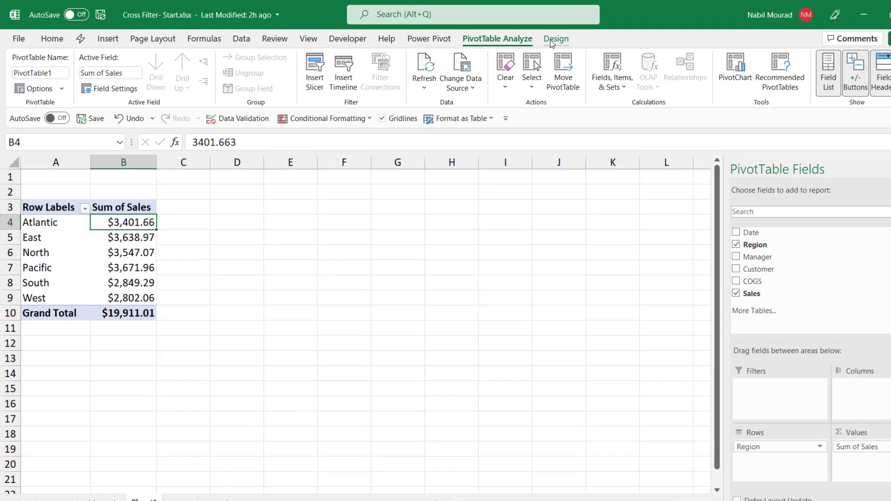
Change the report layout of the region PivotTable to tabular form.
click(523, 38)
click(129, 104)
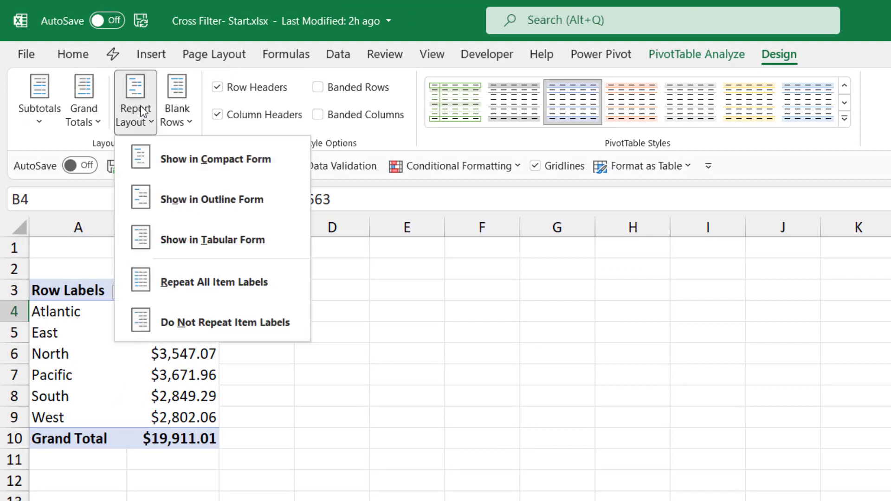
click(166, 239)
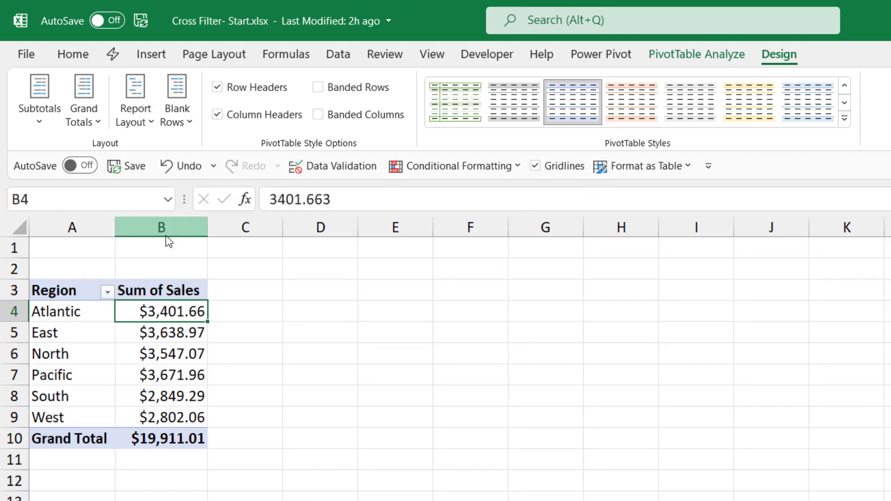
Turn off autofitting column widths on update in the region PivotTable's options.
mouse_move(161, 349)
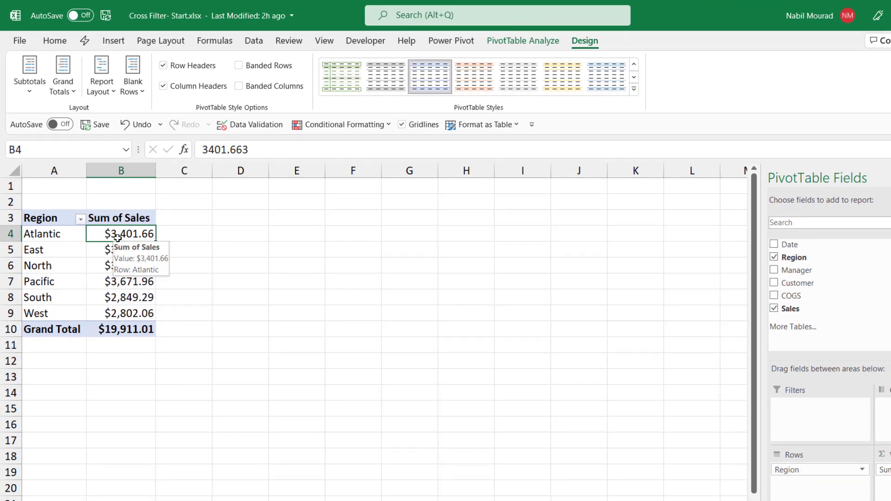
right_click(119, 236)
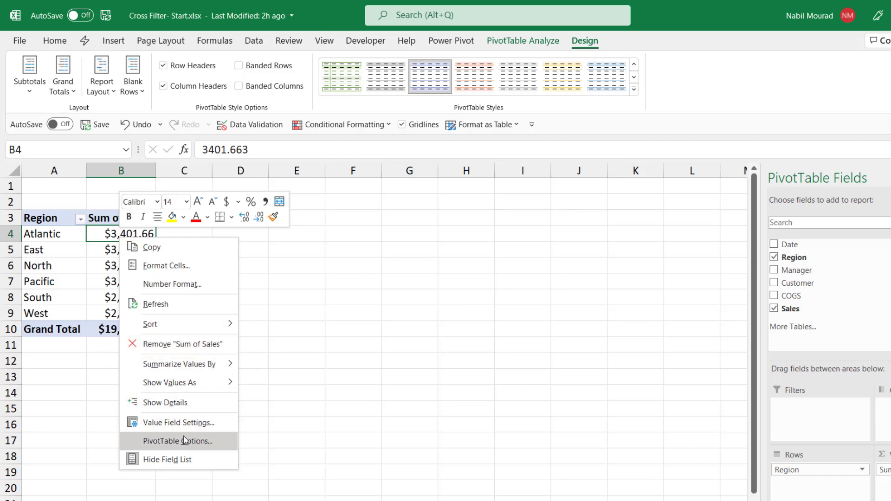
click(184, 440)
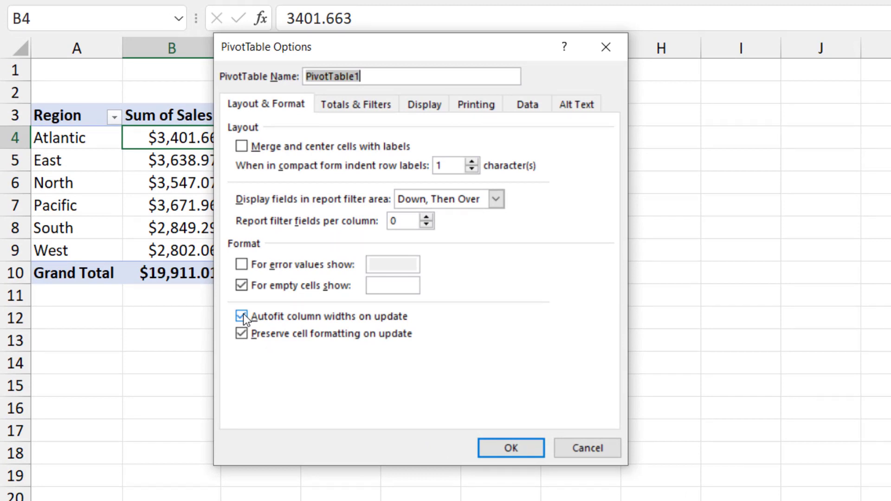
click(242, 316)
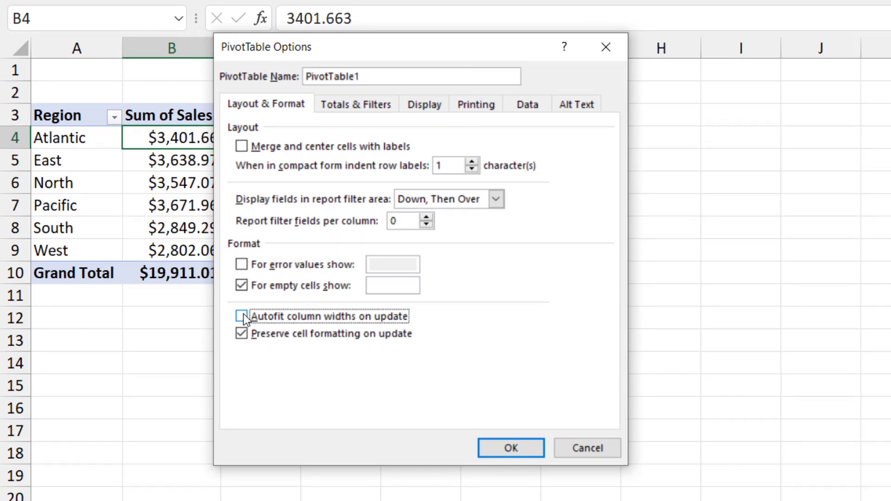
click(529, 447)
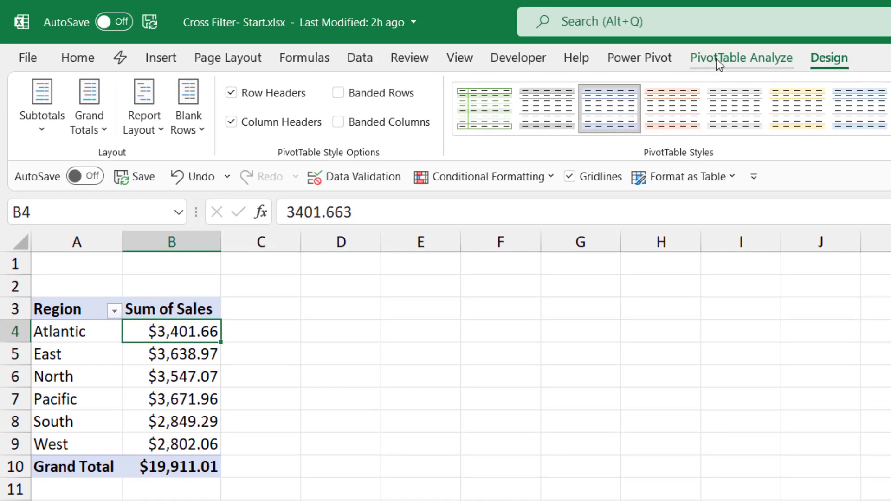
Rename the region PivotTable as ByRegion.
click(720, 57)
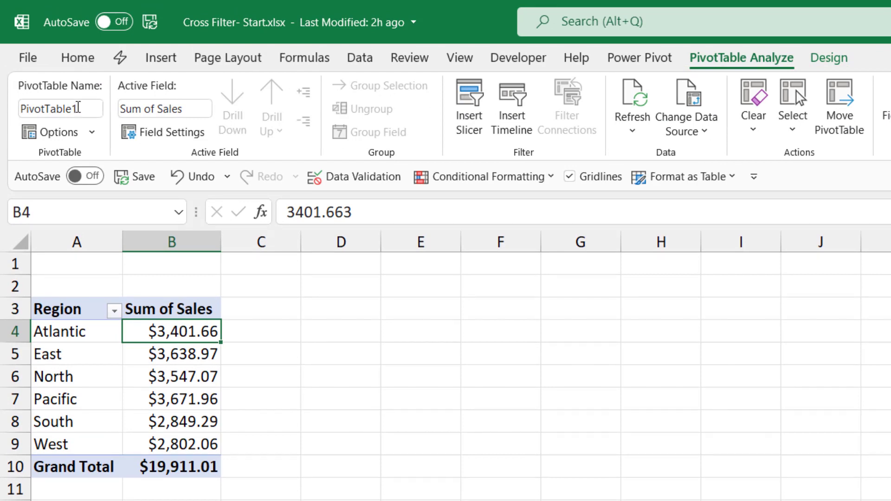
click(85, 108)
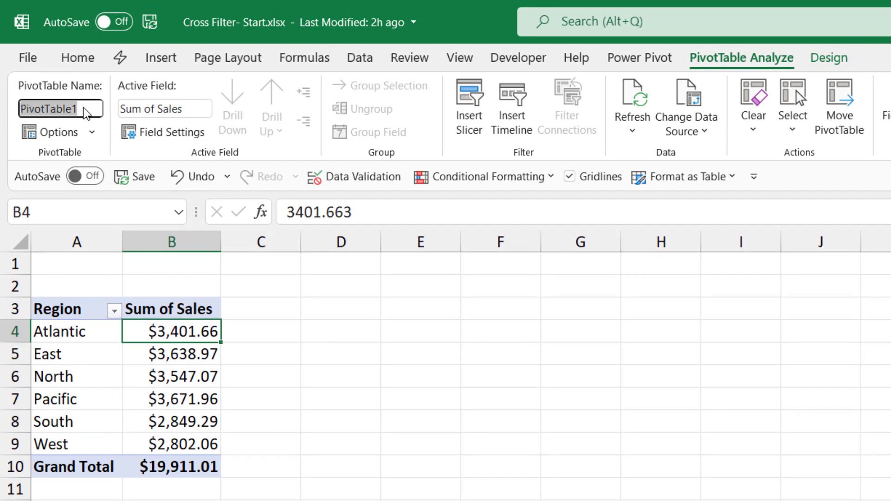
text(ByRegion)
key(Return)
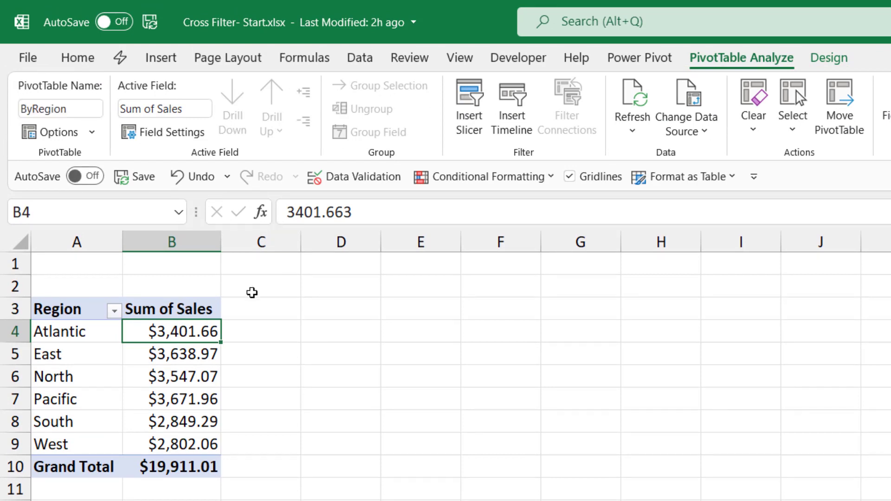
Duplicate the whole ByRegion PivotTable twice on the same sheet, placing the copies at E3 and I3.
drag(58, 309, 195, 464)
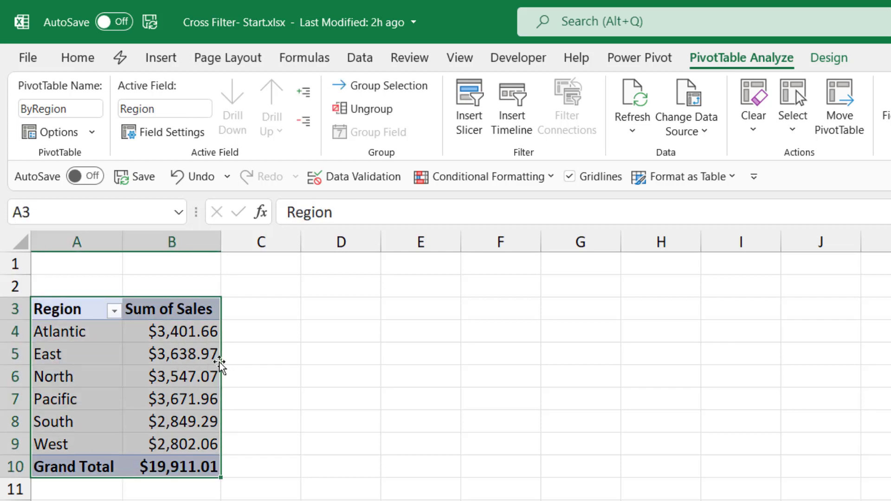
key(ctrl)
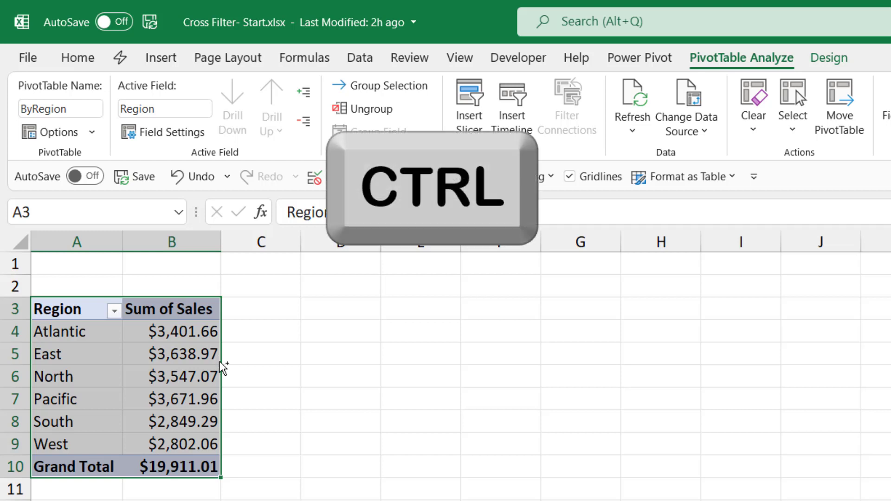
drag(222, 366, 506, 356)
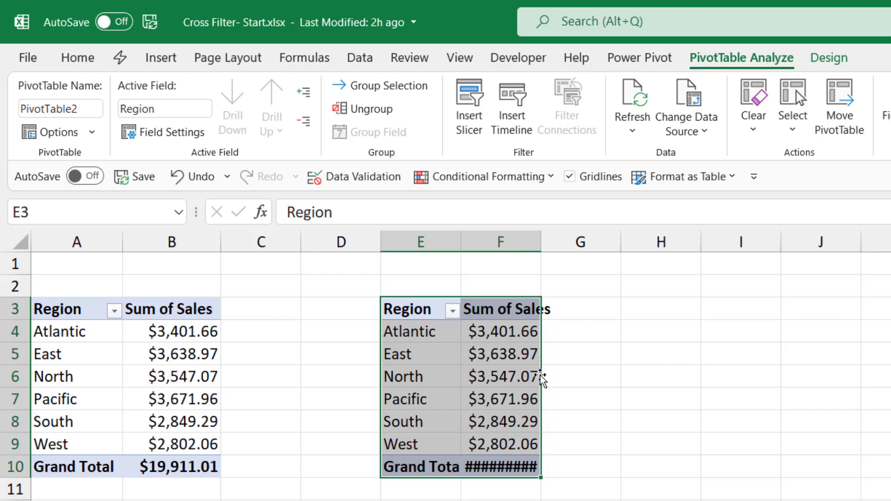
drag(541, 377, 844, 379)
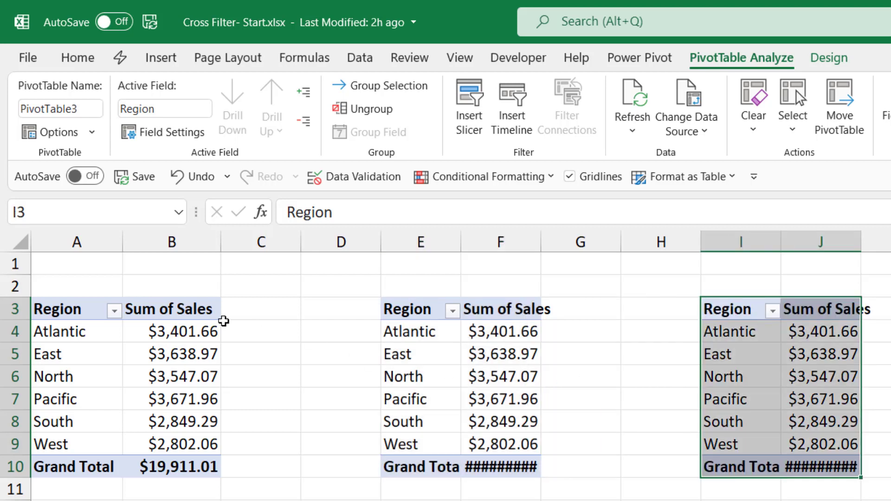
Replace Region with Manager as the row field of the PivotTable copy starting at E3.
click(428, 331)
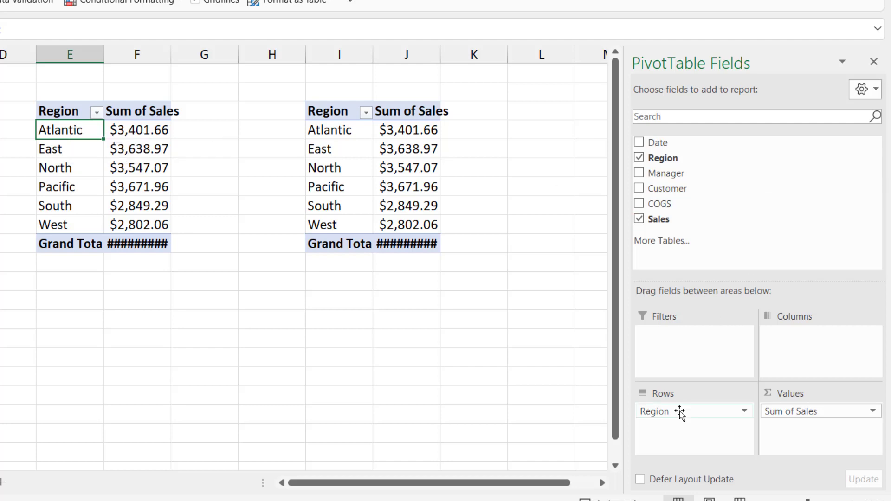
drag(680, 412, 564, 420)
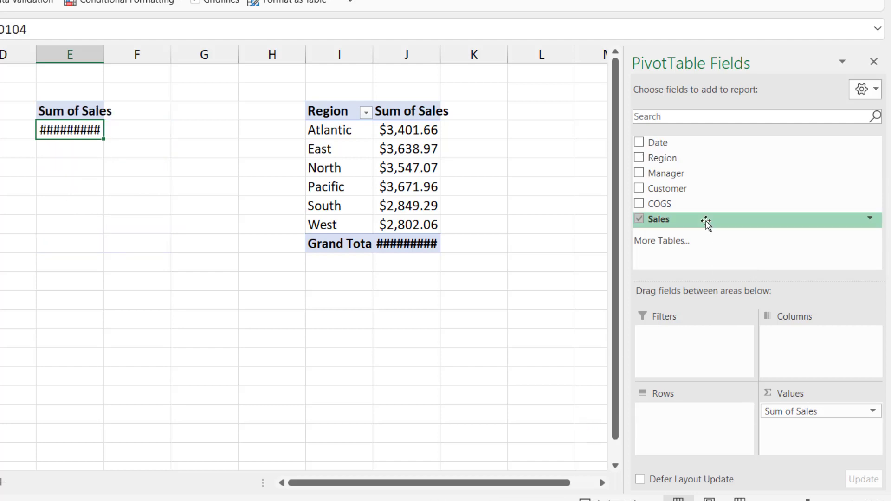
drag(665, 383, 666, 425)
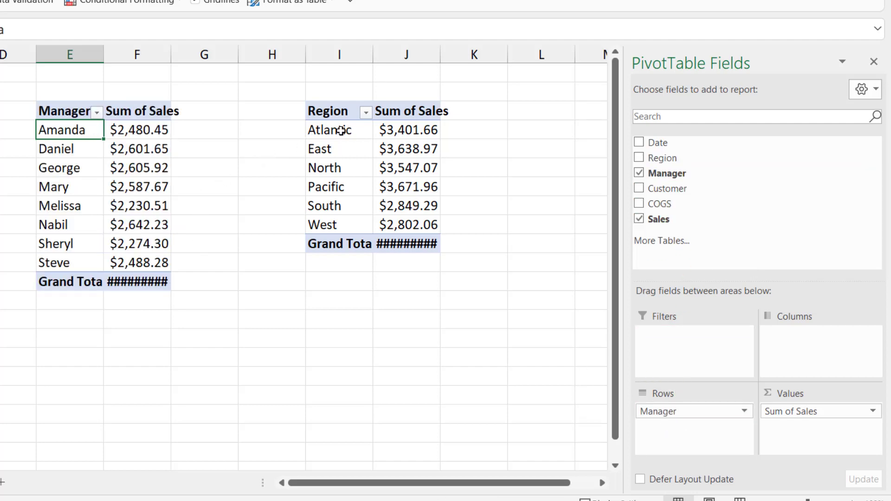
Replace Region with Customer as the row field of the PivotTable copy starting at I3.
click(343, 130)
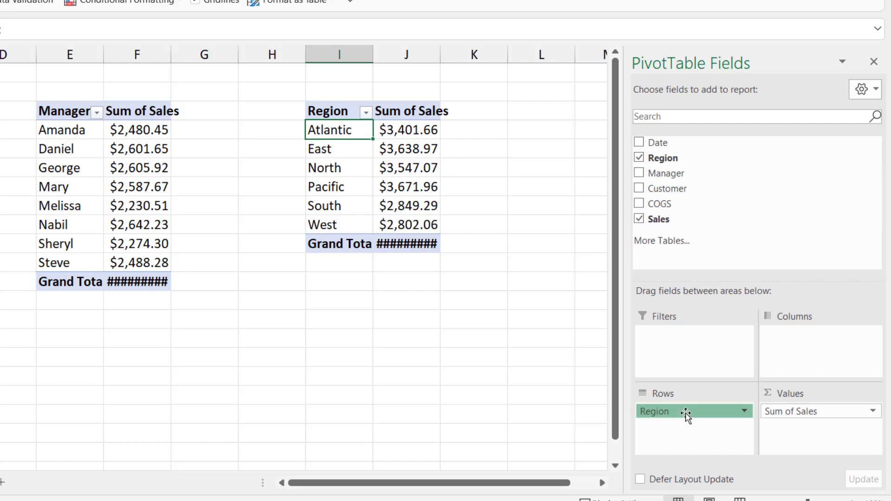
drag(686, 414, 589, 429)
drag(671, 189, 678, 427)
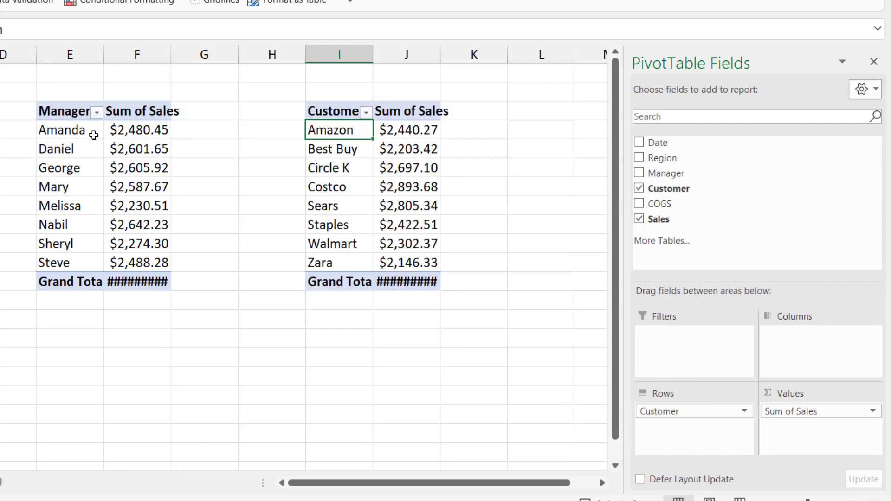
Rename the manager PivotTable as ByManager.
click(80, 149)
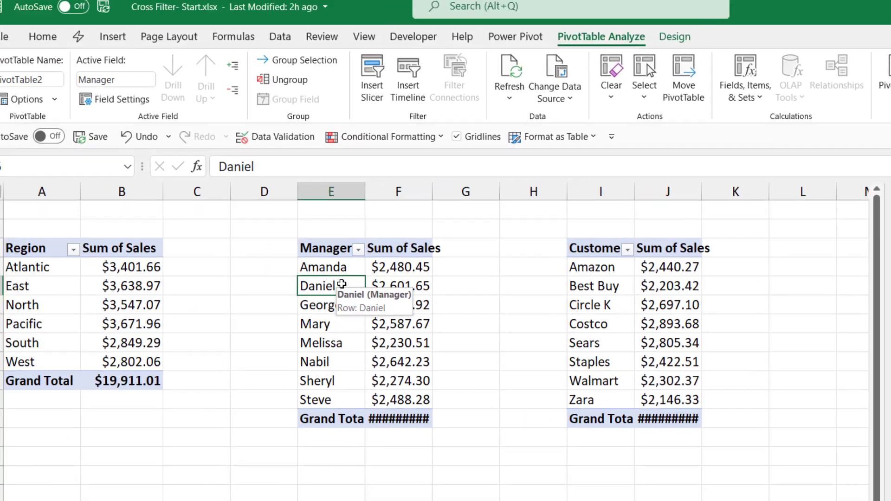
click(61, 79)
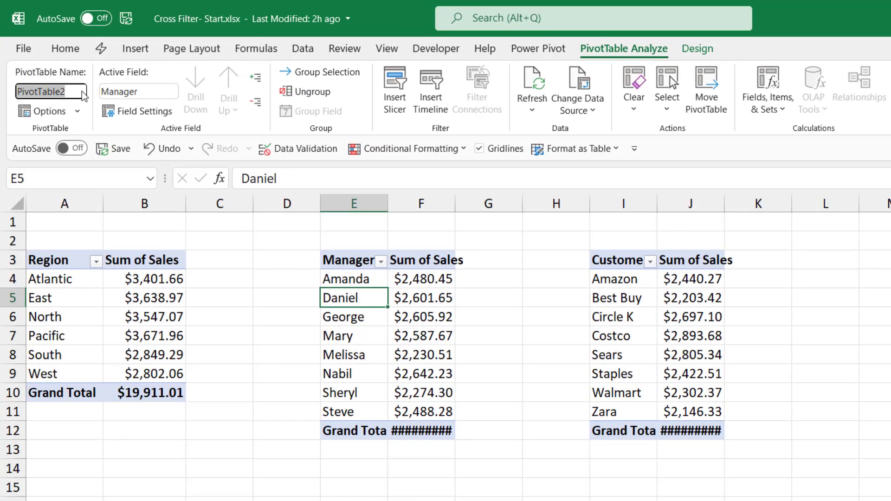
text(ByManager)
Rename the customer PivotTable as ByCustomer.
click(631, 301)
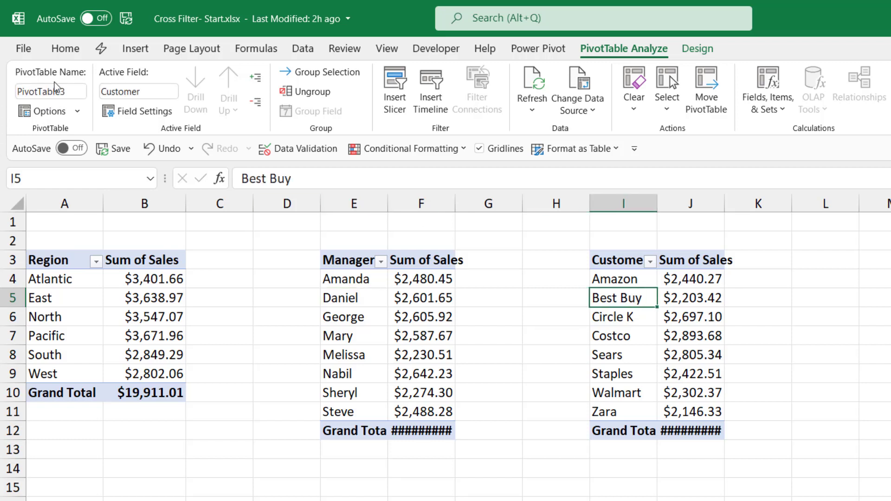
click(72, 94)
text(ByCustomer)
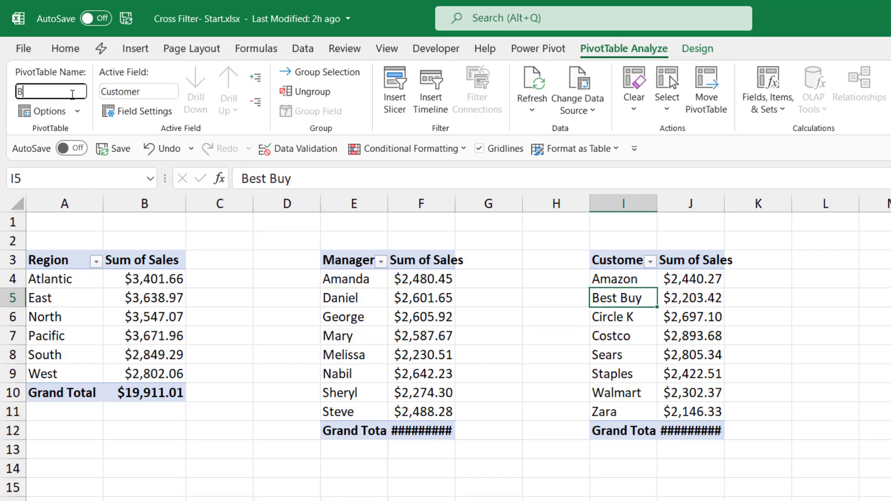
key(Return)
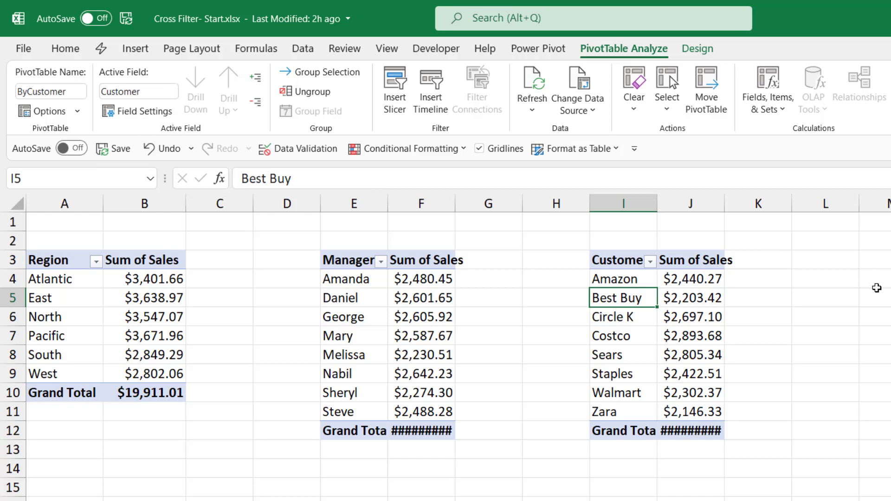
Add Region as a report filter to the manager PivotTable.
click(358, 279)
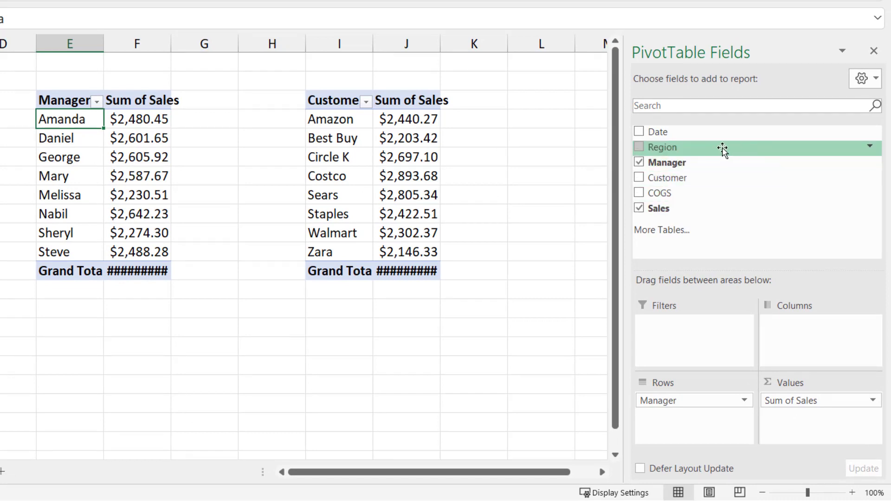
drag(662, 148, 701, 334)
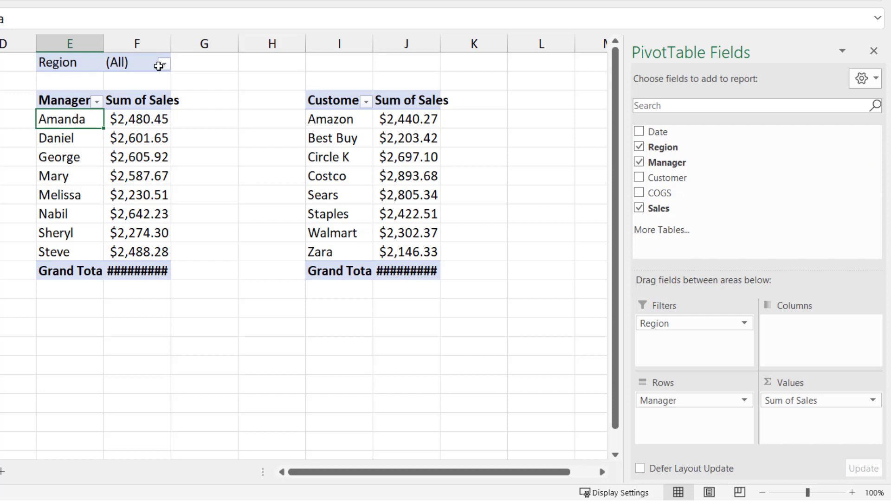
Enter the formula =IF(F1="(Multiple Items)","Multiple Regions",F1&" Region") in cell I1 above the customer PivotTable.
click(355, 58)
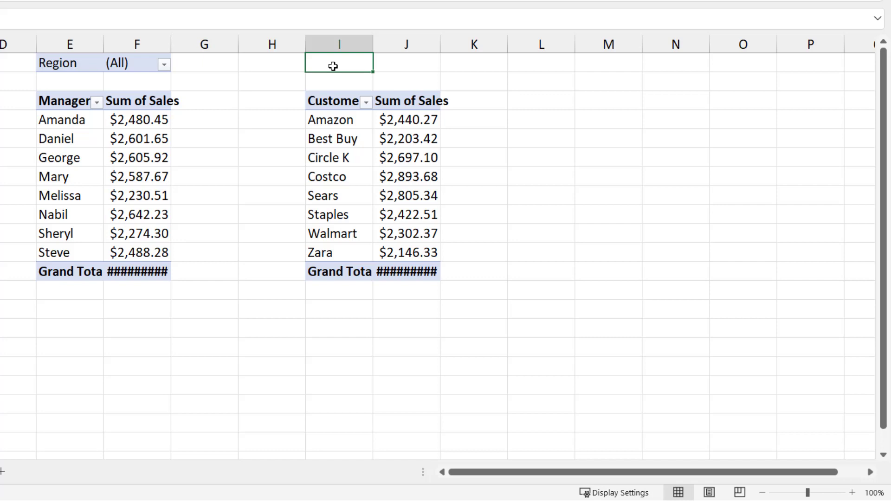
text(=IF()
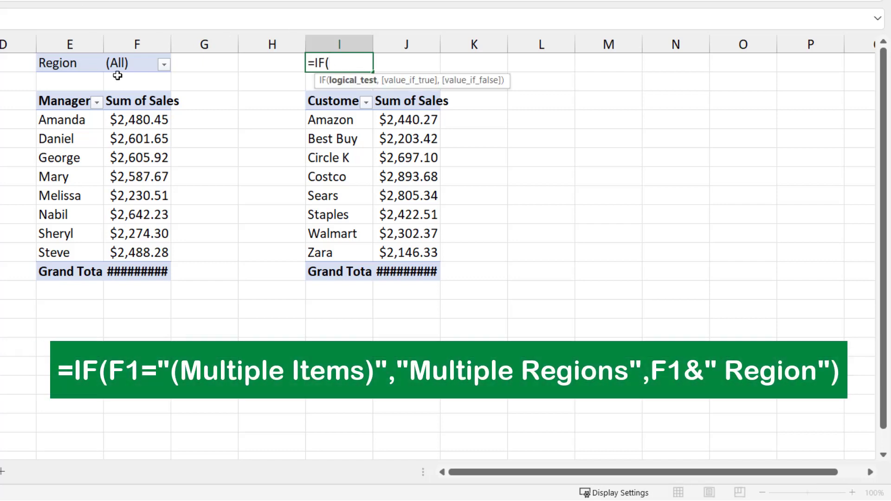
click(122, 64)
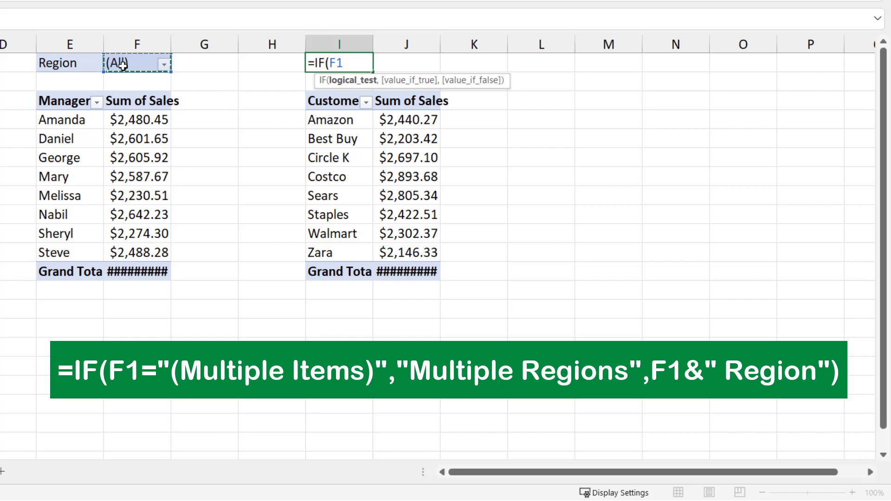
text(="(Multiple Items)",)
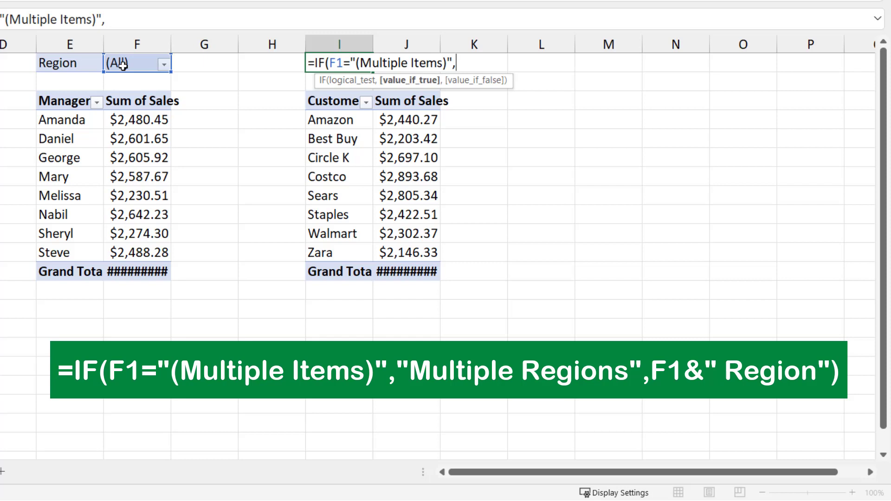
text("multiple)
key(BackSpace)
key(BackSpace)
key(BackSpace)
key(BackSpace)
key(BackSpace)
key(BackSpace)
key(BackSpace)
key(BackSpace)
text(Multiple Regions",)
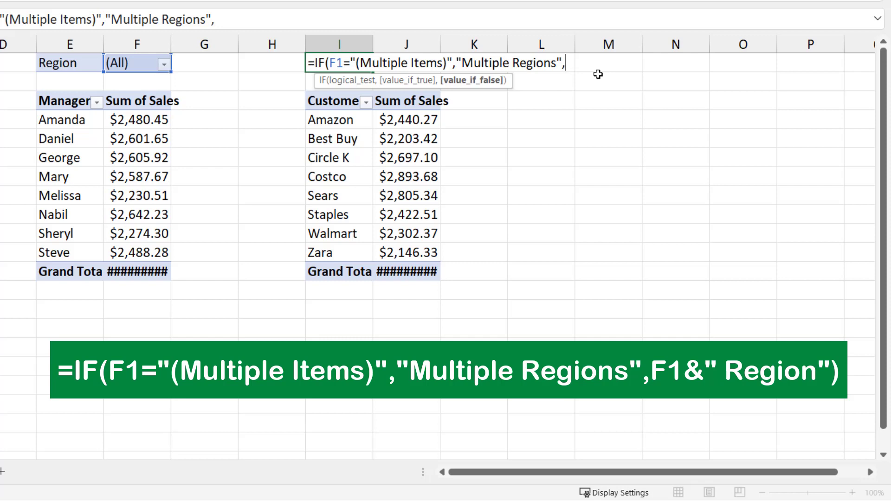
text(F1&" Region)
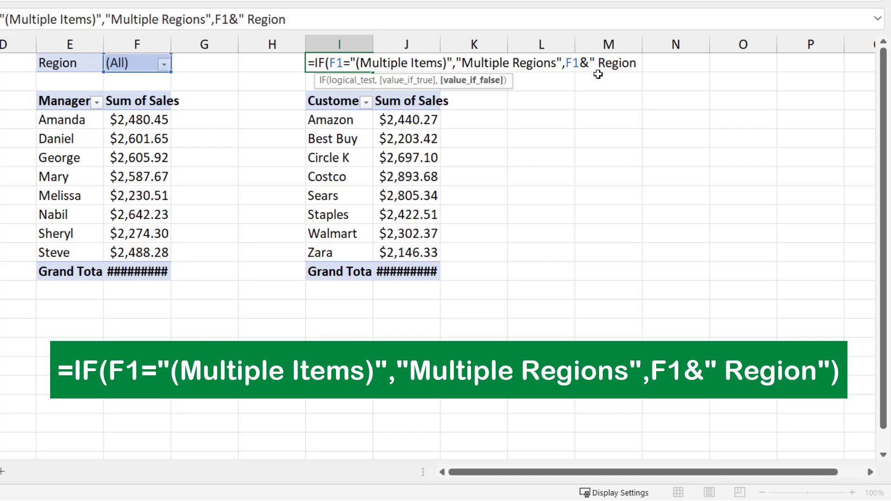
text(")
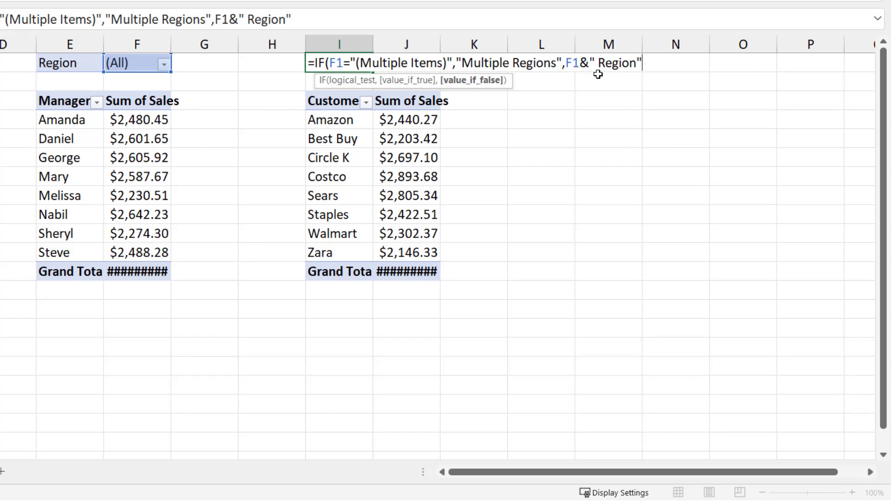
text())
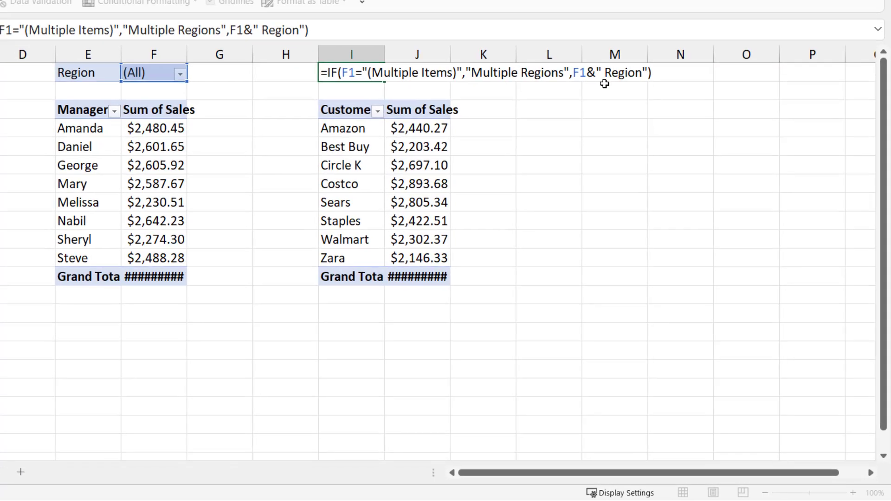
key(Return)
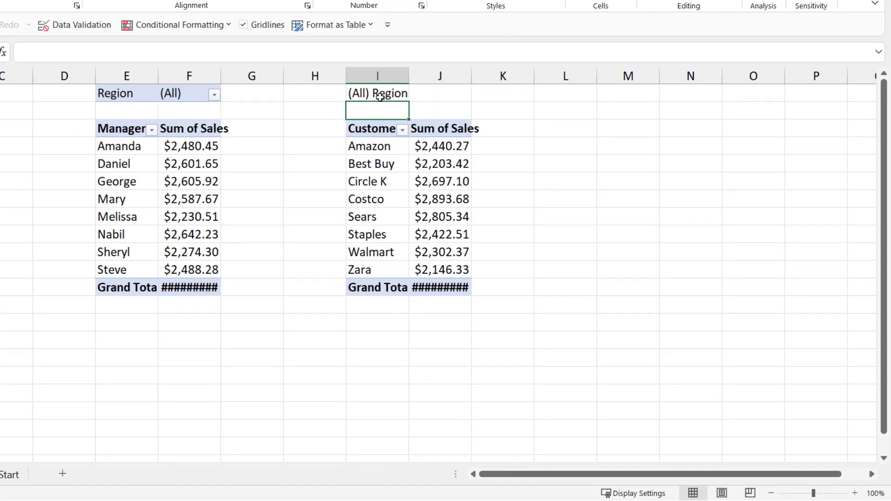
Allow multiple items in the manager PivotTable's Region filter and keep only East selected.
click(214, 95)
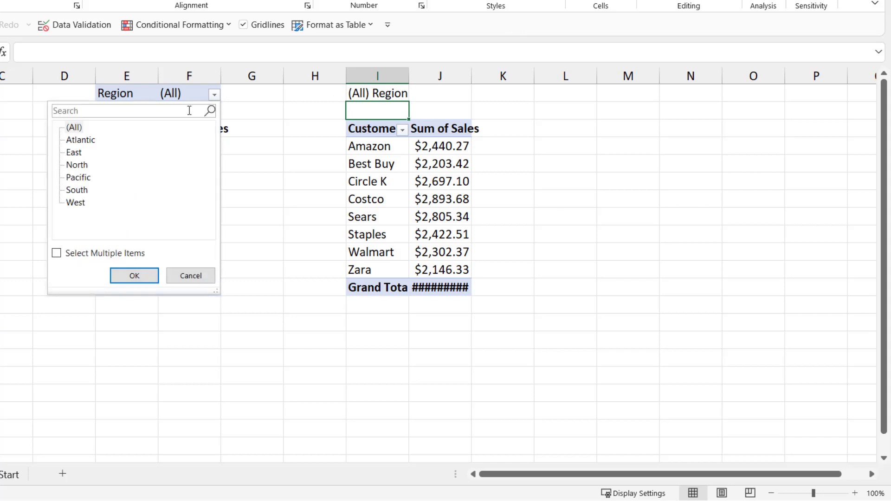
click(56, 254)
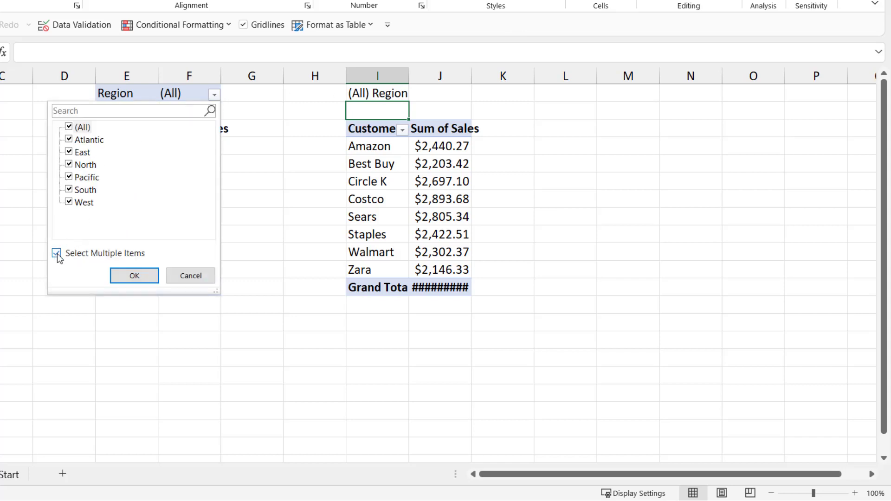
click(72, 128)
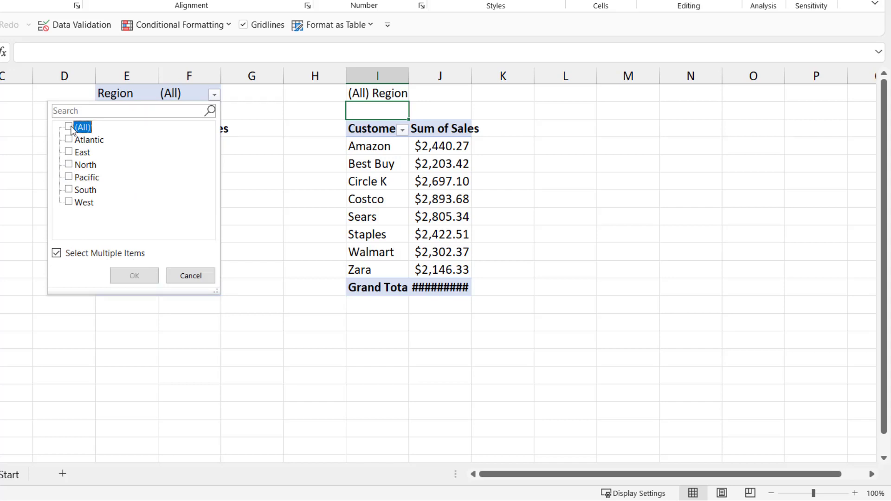
click(69, 152)
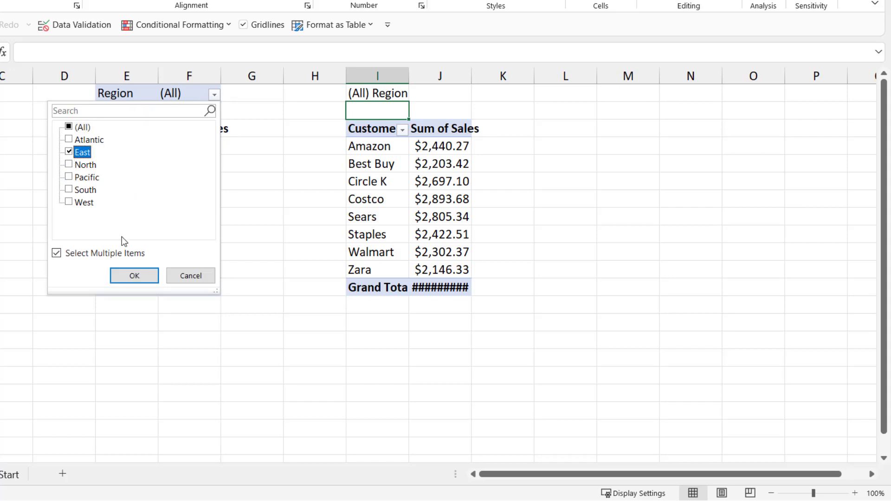
click(132, 275)
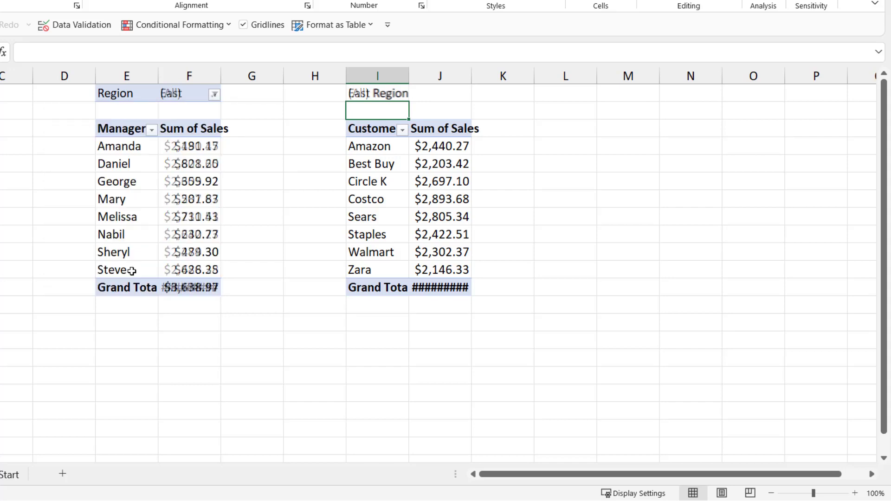
Add North to the selected regions in the manager PivotTable's Region filter.
click(214, 95)
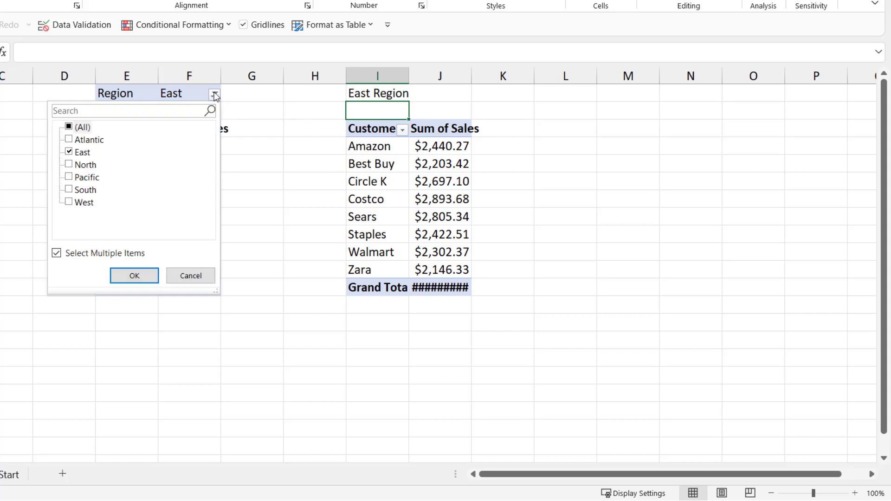
click(70, 165)
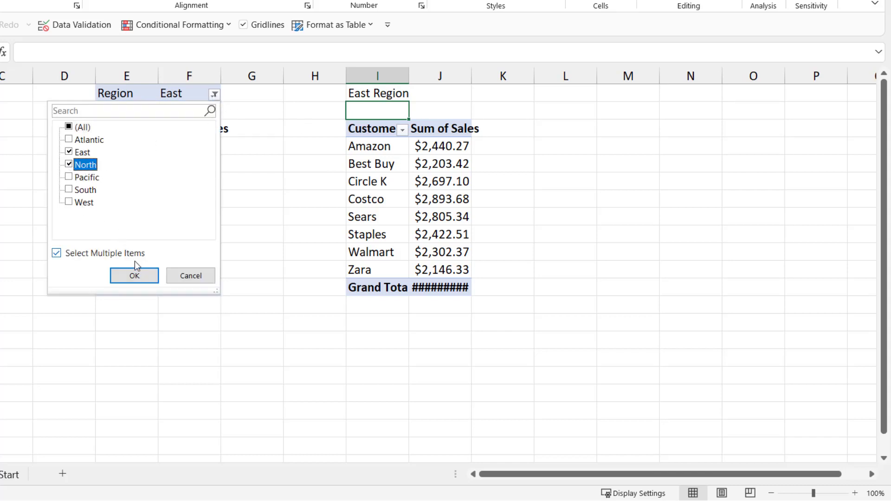
click(144, 275)
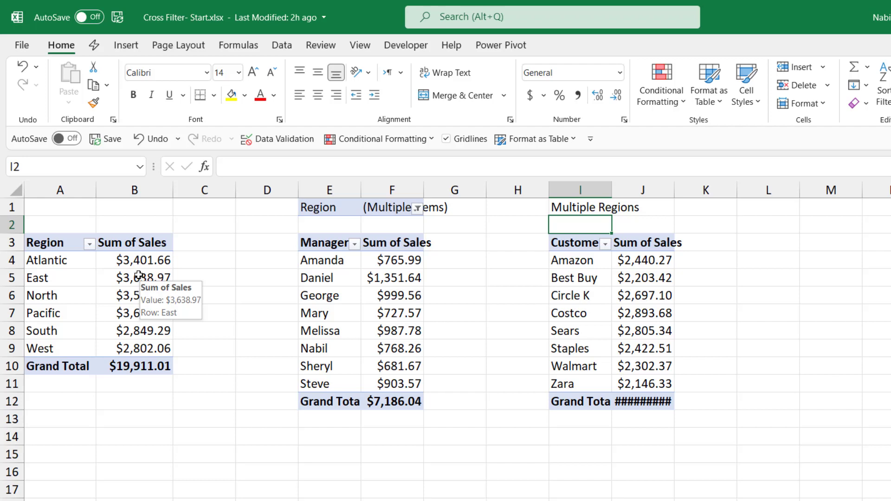
Insert a default column PivotChart from the region PivotTable and move it closer to that table.
click(139, 275)
key(alt+F1)
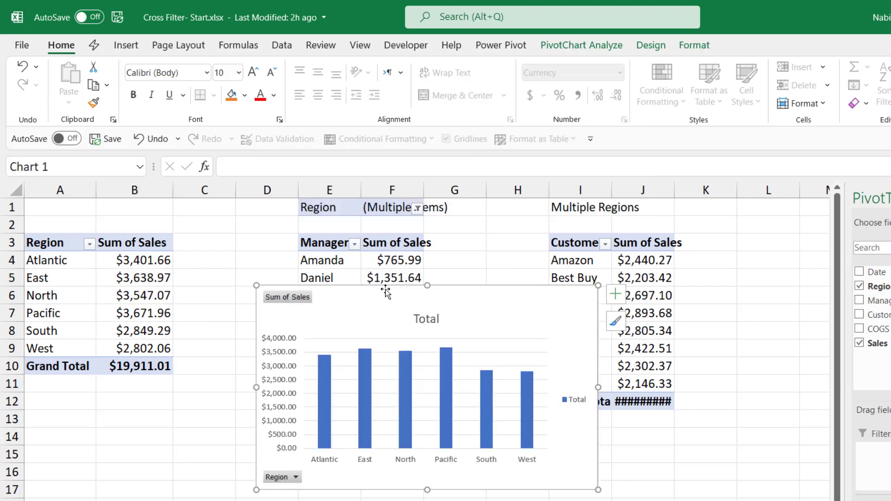
drag(389, 288, 299, 284)
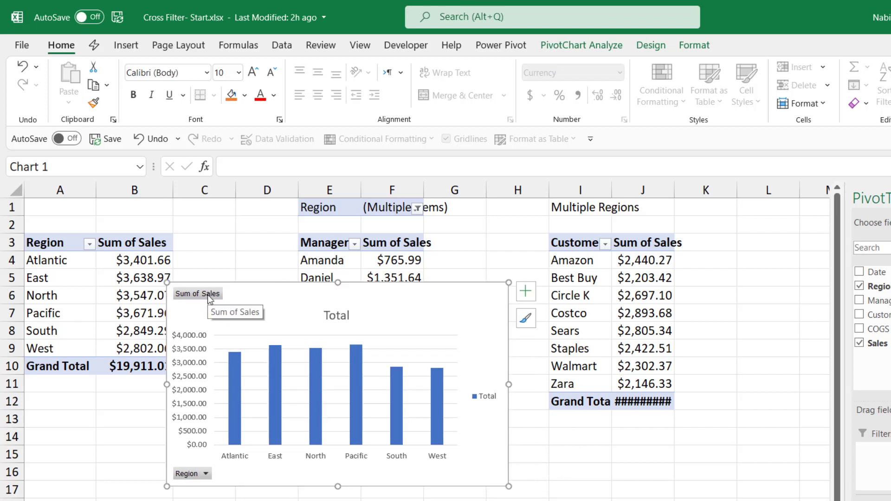
Hide all field buttons on the region PivotChart and delete its legend.
click(207, 294)
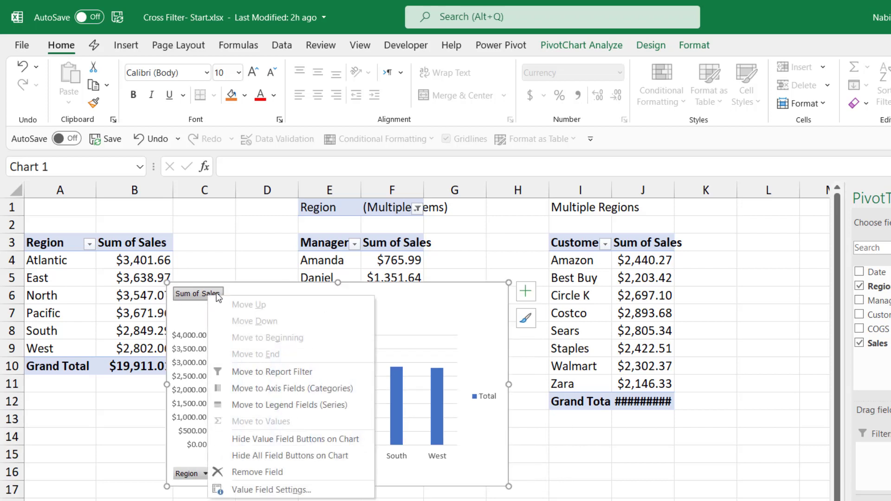
click(243, 456)
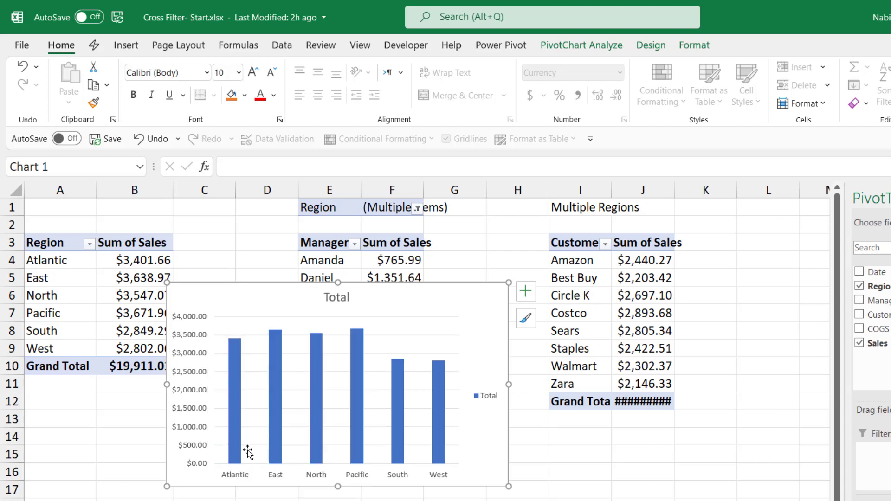
click(483, 397)
key(Delete)
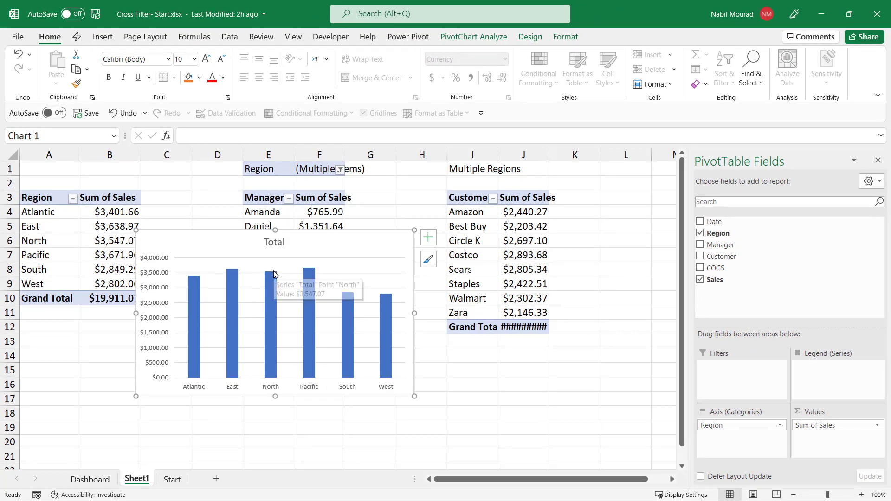
Set the region chart's properties to "Don't move or size with cells".
key(ctrl+1)
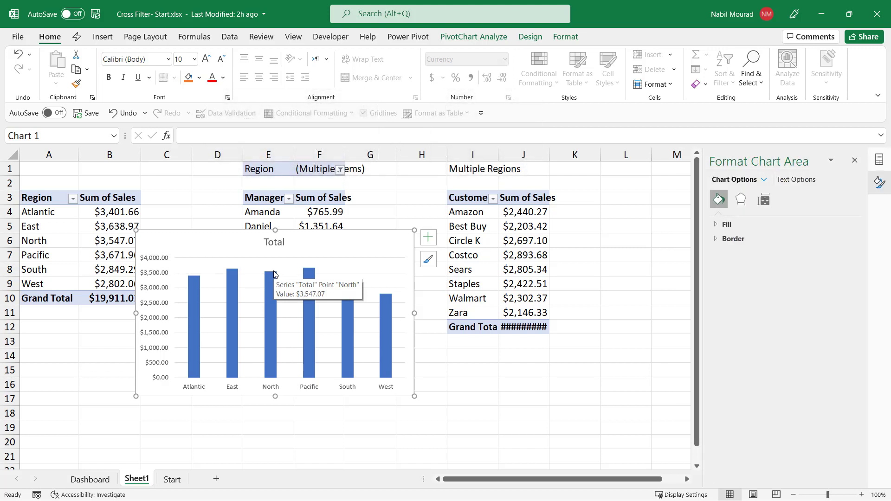
click(764, 200)
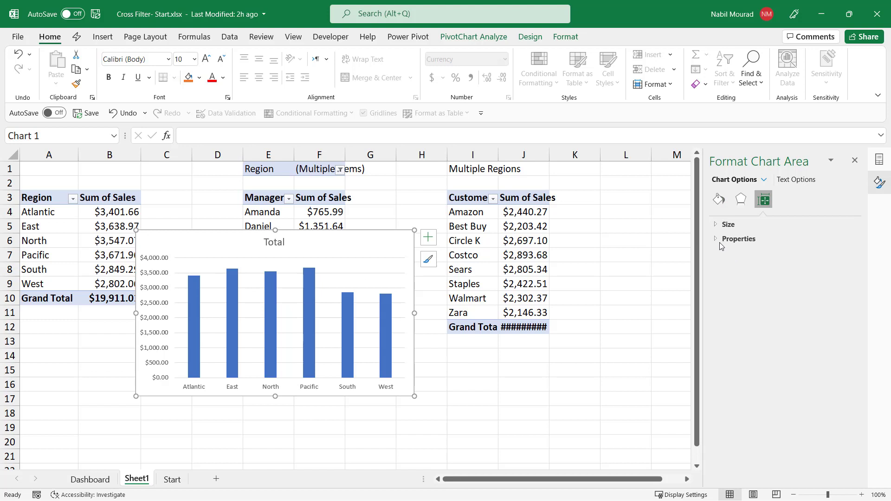
click(714, 239)
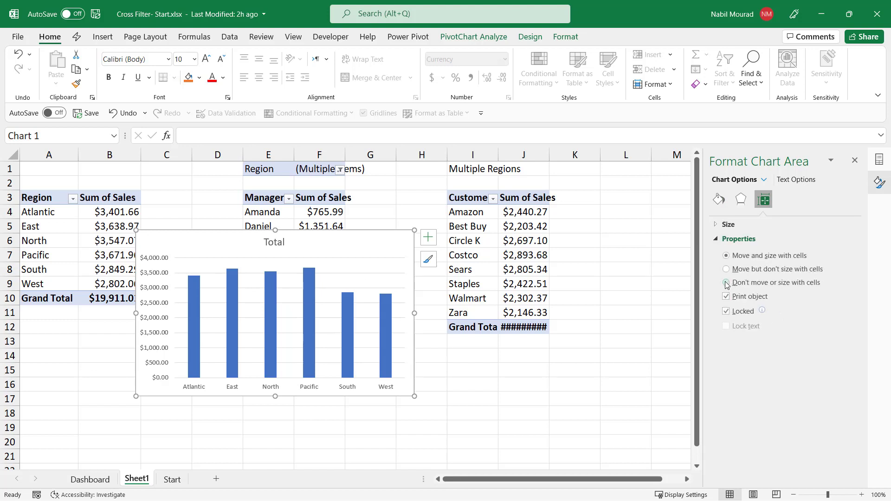
click(726, 283)
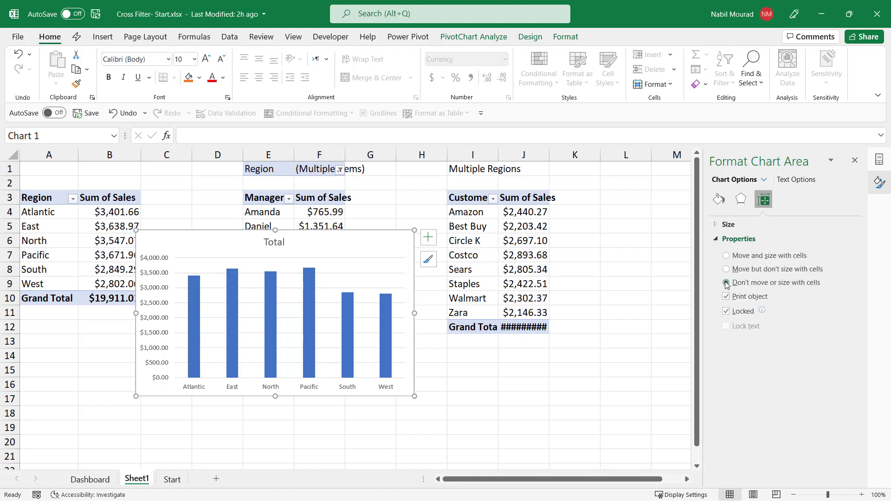
Delete the major gridlines from the region chart.
click(334, 274)
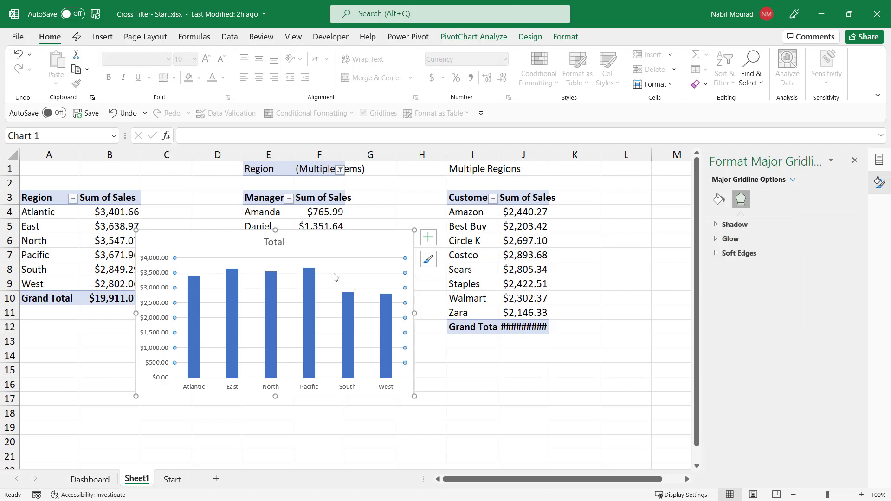
key(Escape)
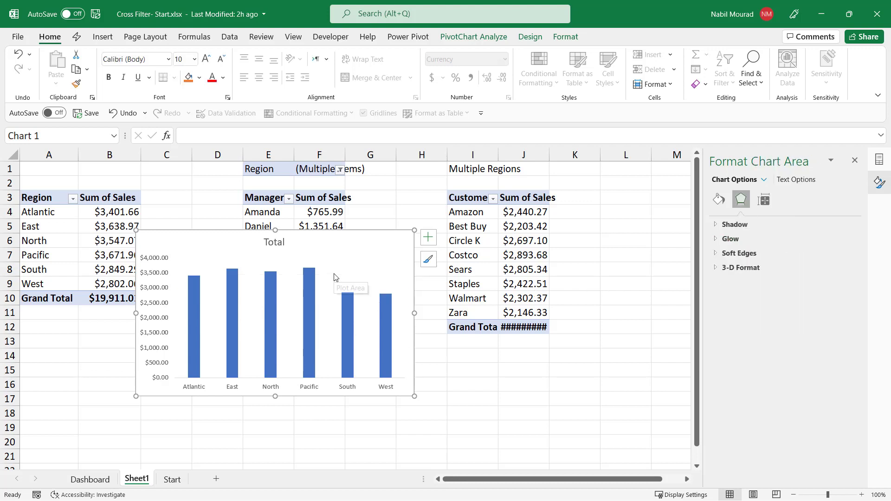
Title the region chart "Sales By Region" in bold and nudge the chart slightly.
click(281, 249)
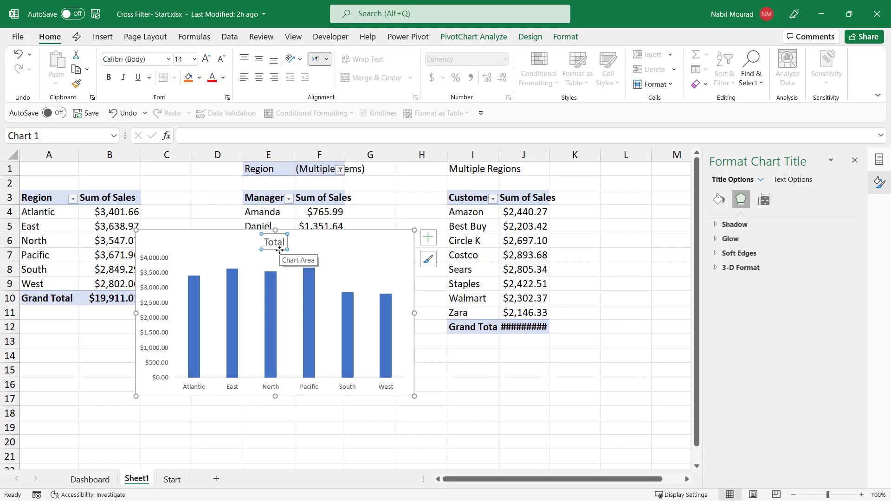
text(Sales By Region)
key(Return)
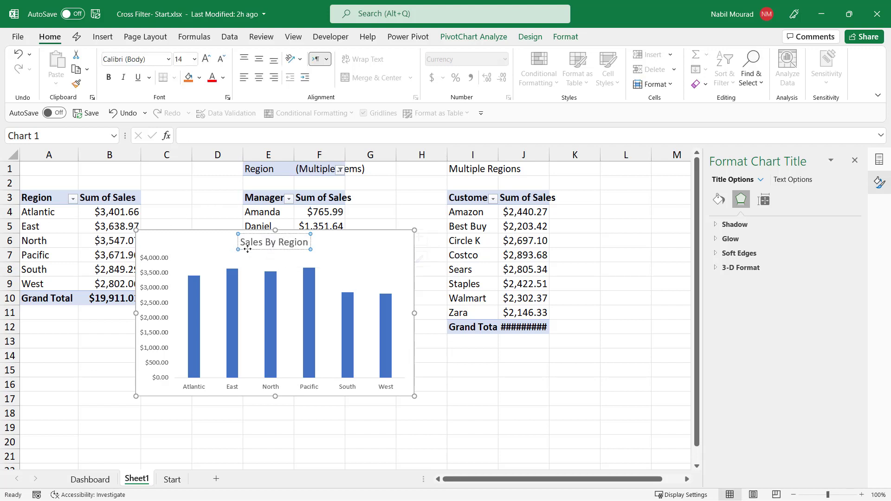
click(109, 77)
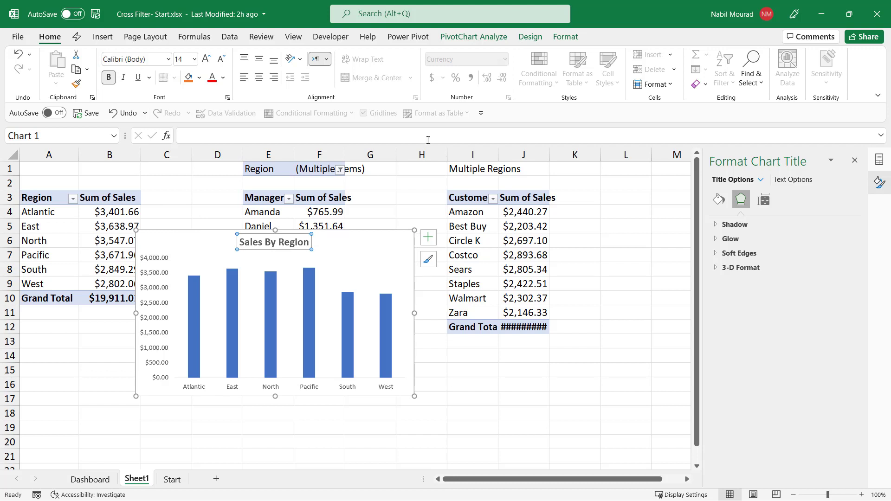
drag(414, 277, 406, 277)
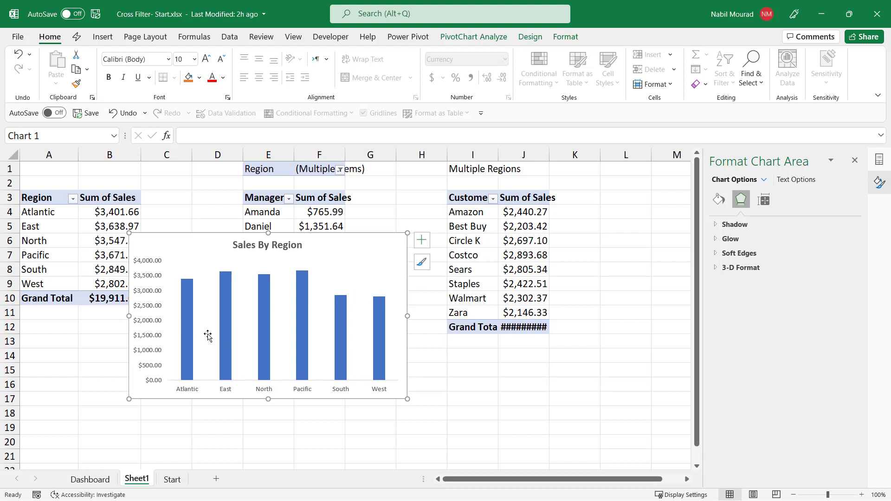
Widen the columns of the region chart by setting the series gap width to 122%.
click(230, 318)
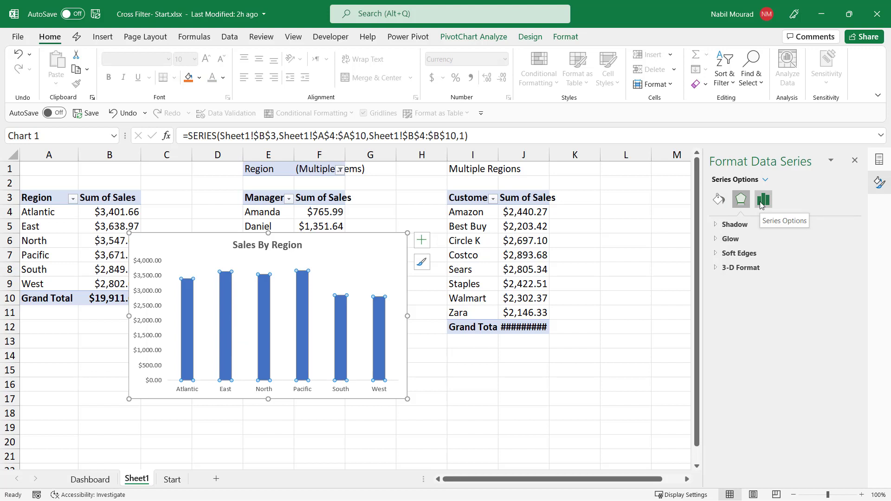
click(856, 161)
click(860, 163)
click(830, 203)
key(ctrl+1)
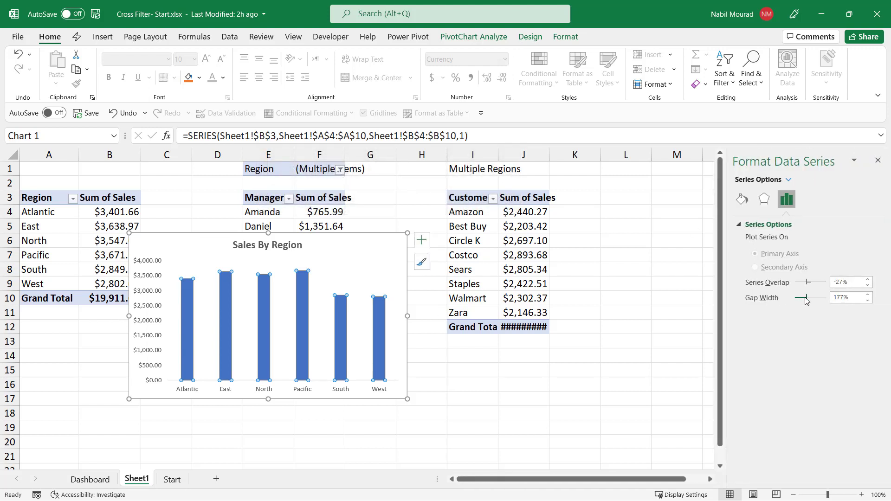
drag(805, 298, 802, 298)
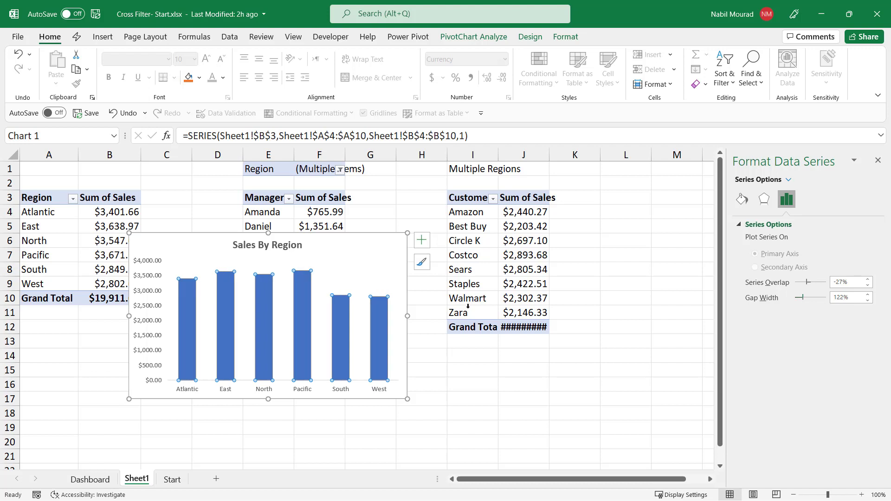
Set the display units of the region chart's vertical axis to Thousands.
click(147, 274)
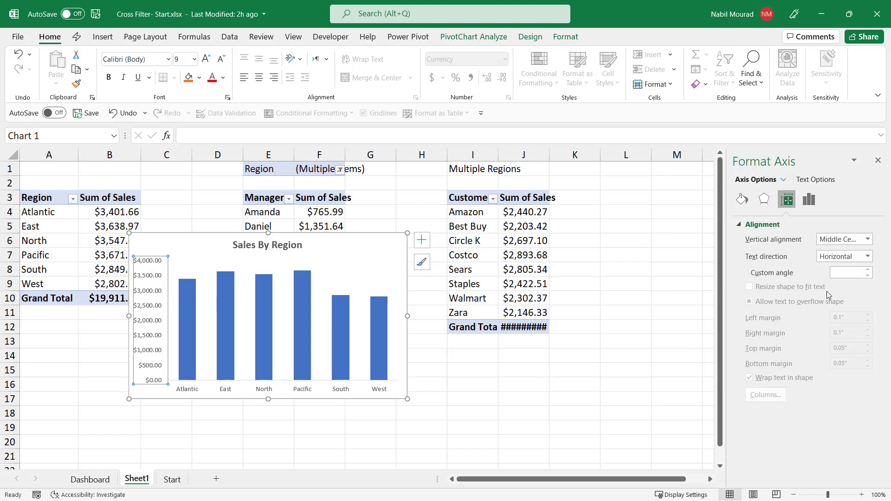
click(807, 201)
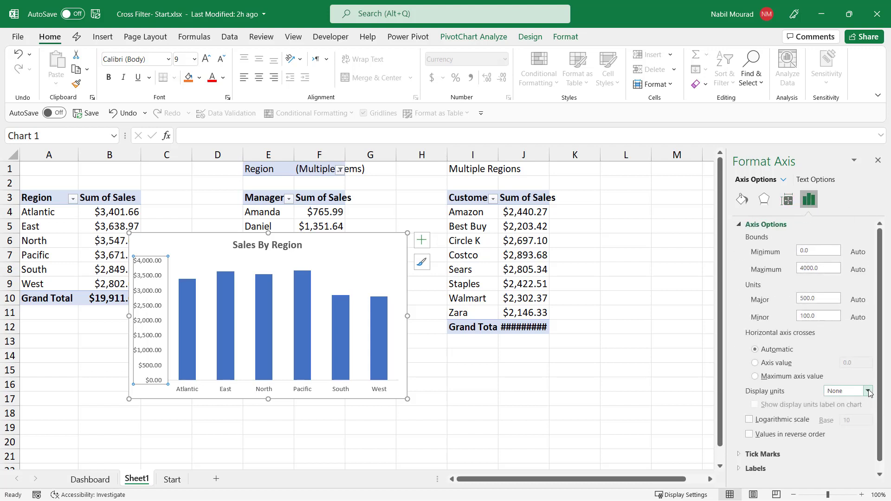
click(869, 392)
click(852, 305)
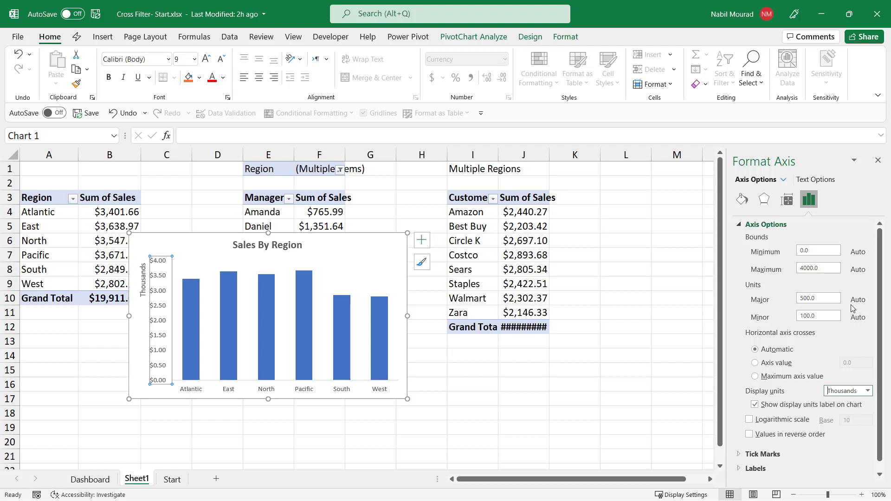
Give the region chart's columns a standard blue outline and the first inner shadow preset.
click(230, 299)
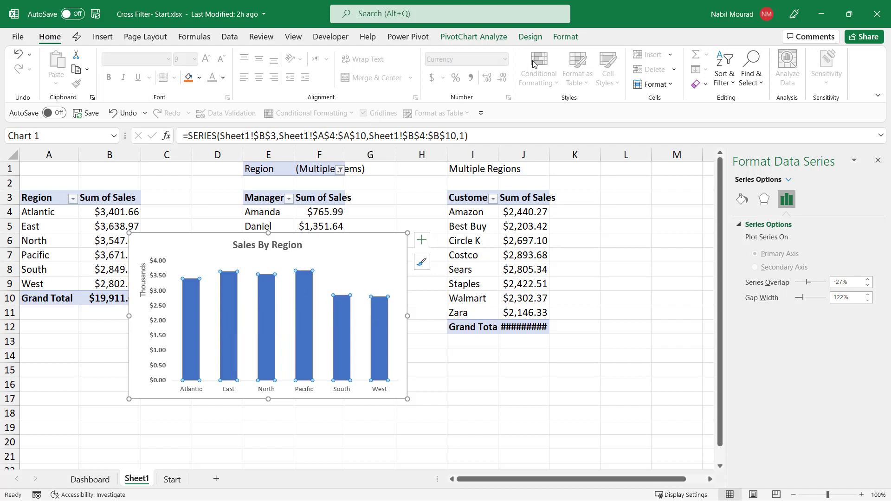
click(566, 37)
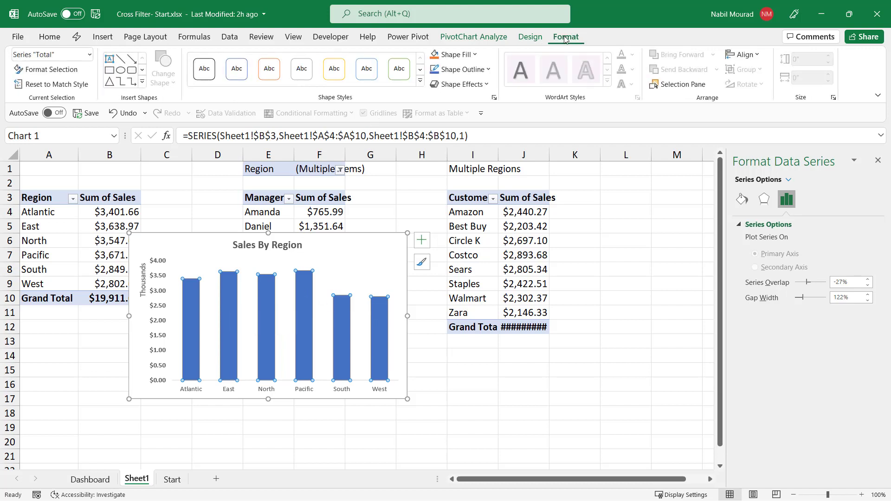
click(488, 69)
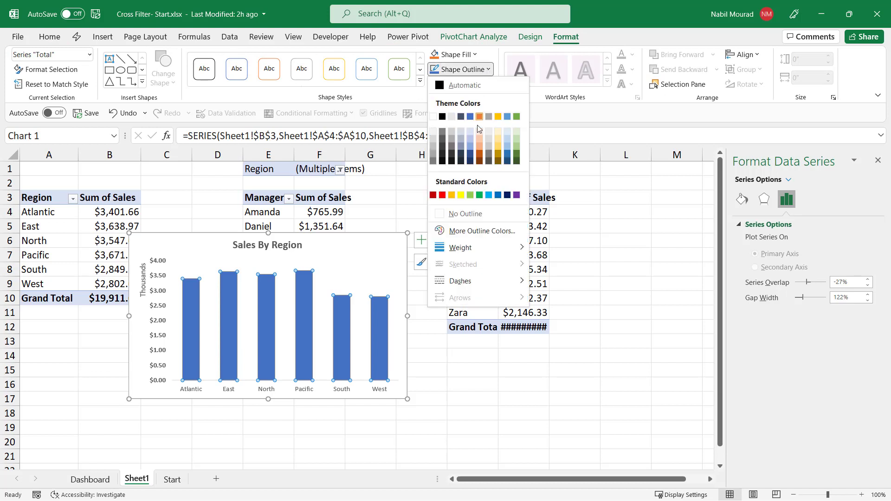
click(498, 195)
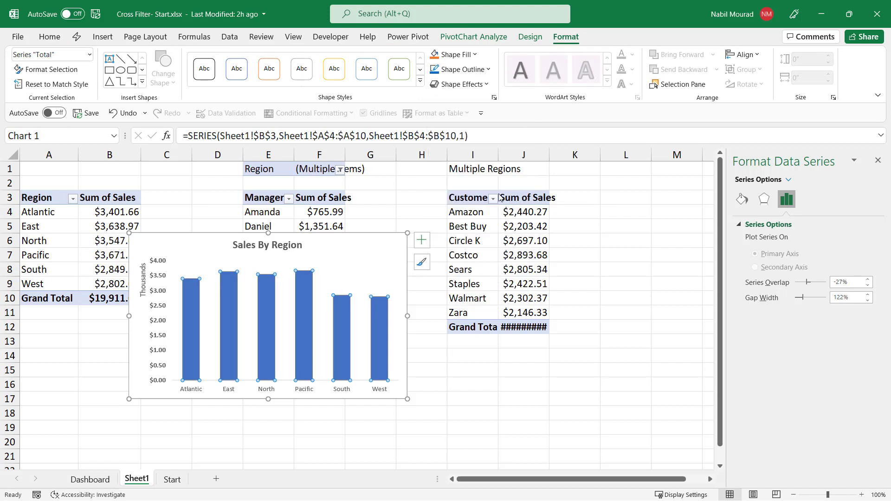
click(486, 85)
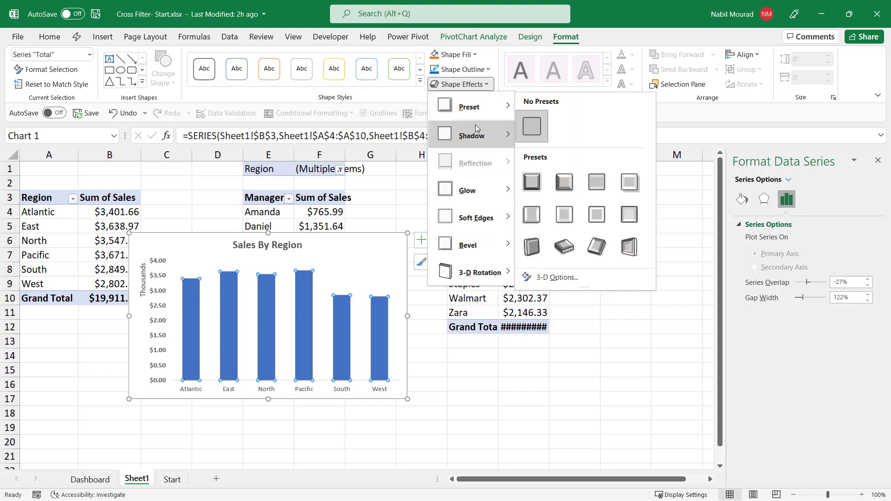
mouse_move(474, 136)
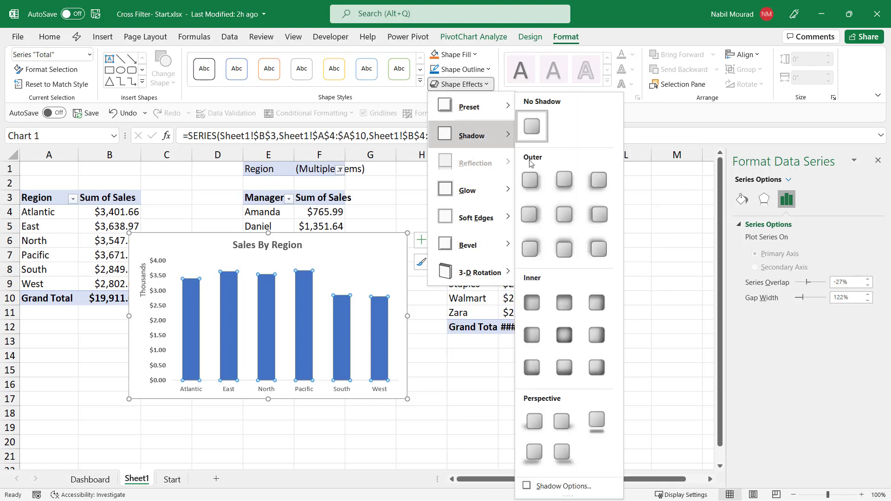
click(533, 303)
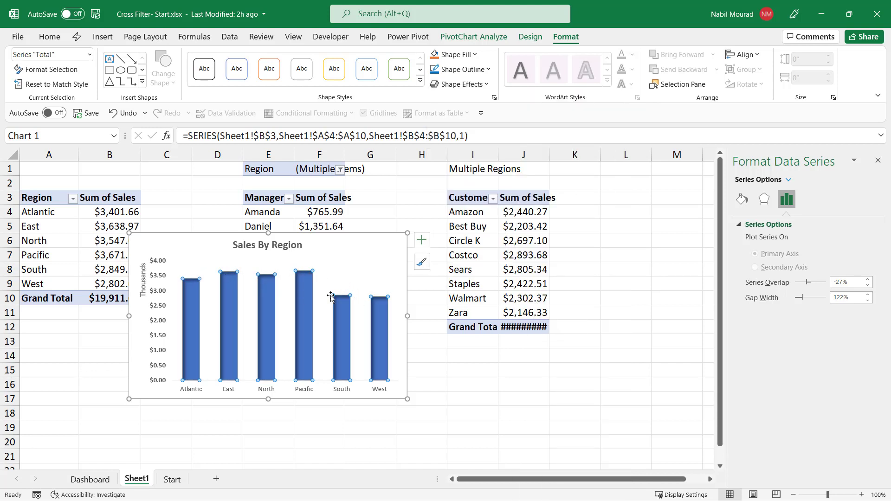
Add data labels to the region chart's columns and format them bold at font size 10.
click(422, 241)
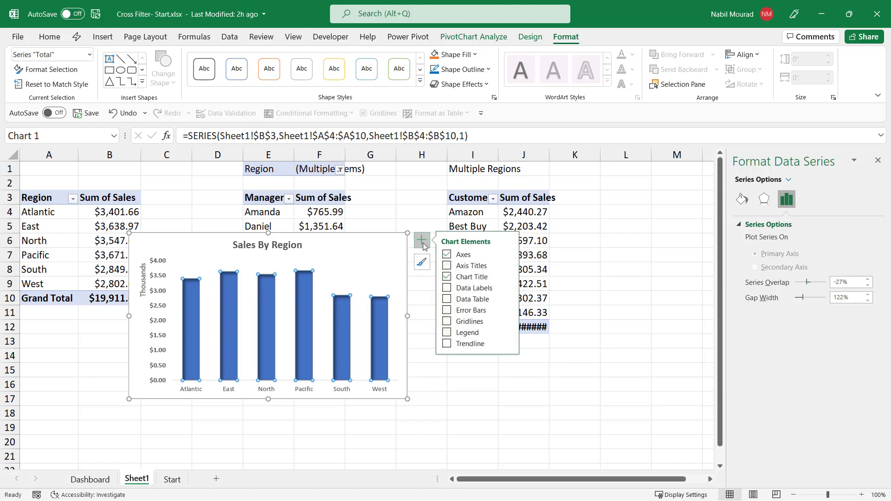
click(447, 288)
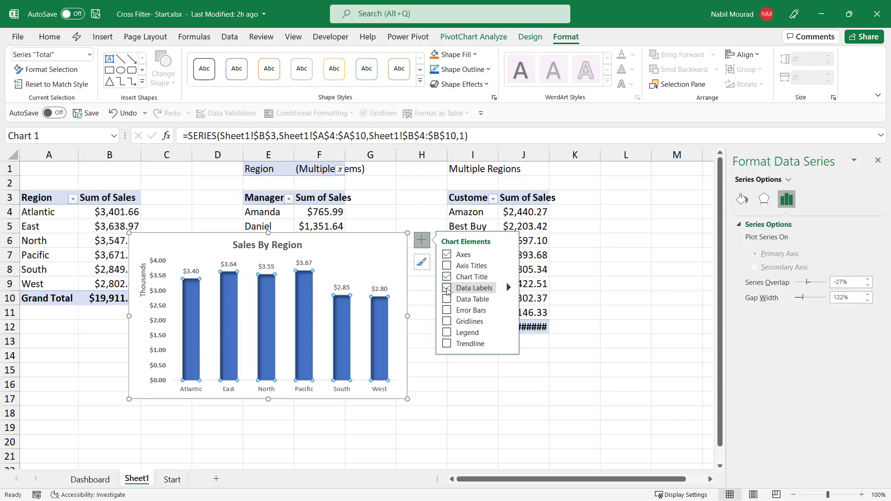
click(375, 289)
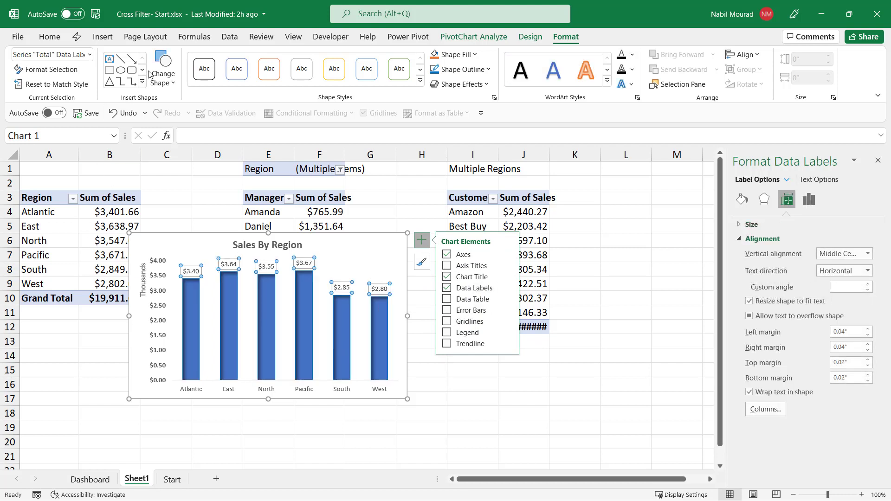
click(50, 36)
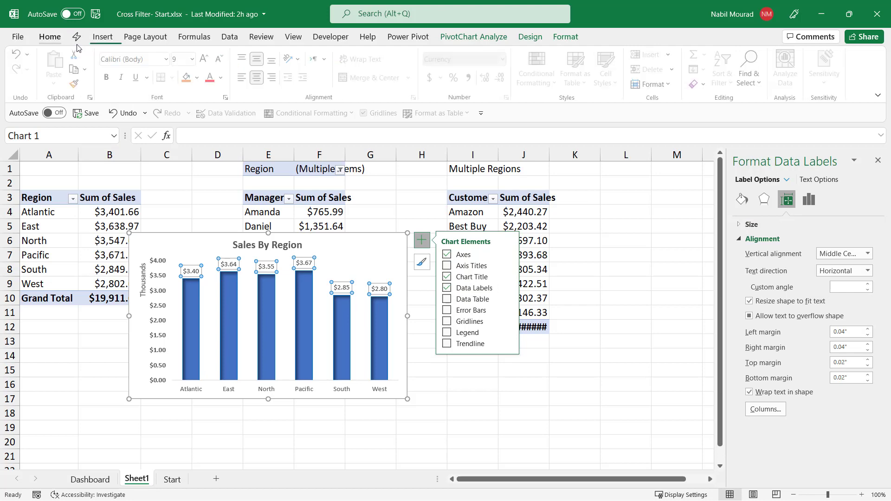
click(207, 59)
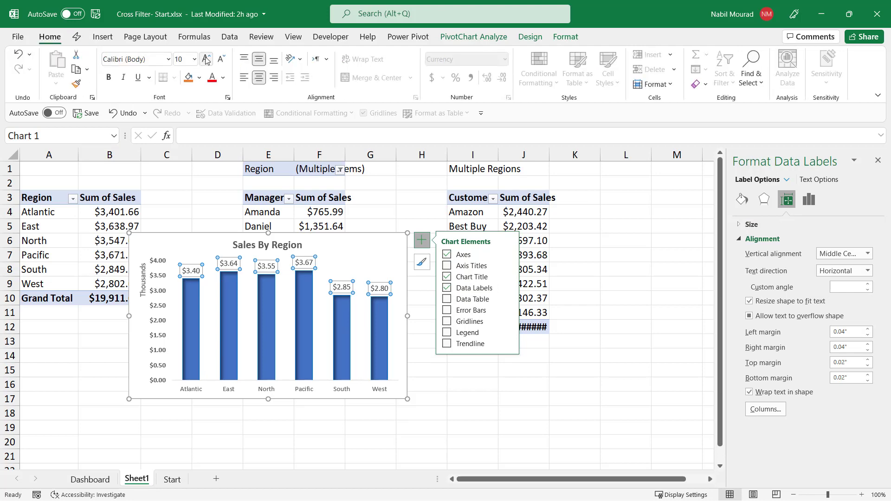
click(108, 77)
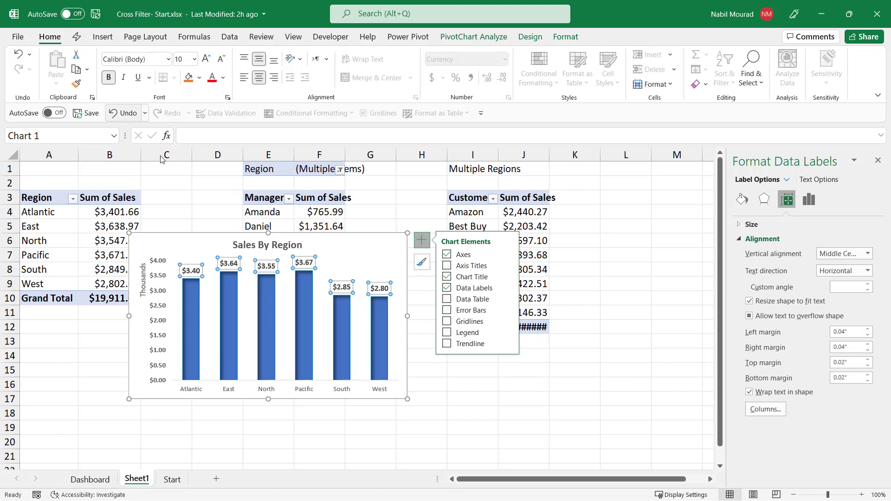
Move the region chart down beside its PivotTable and set the chart area to no outline and no fill.
drag(408, 367, 305, 402)
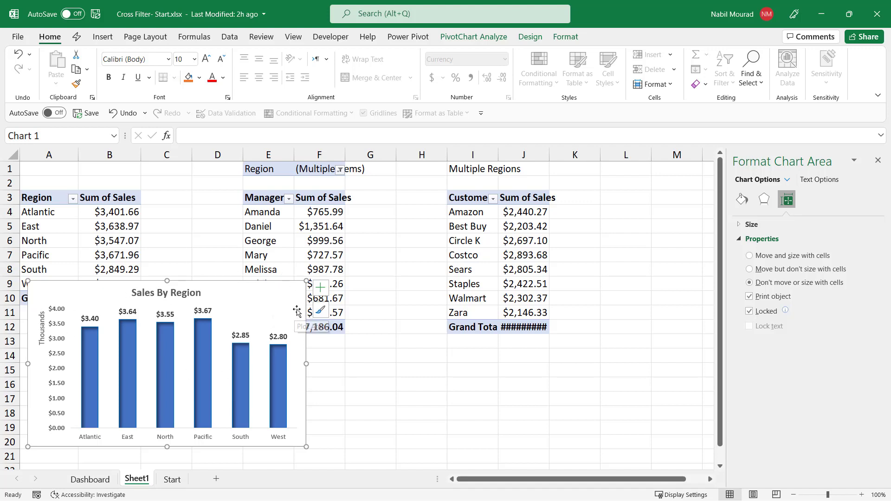
click(564, 37)
click(462, 70)
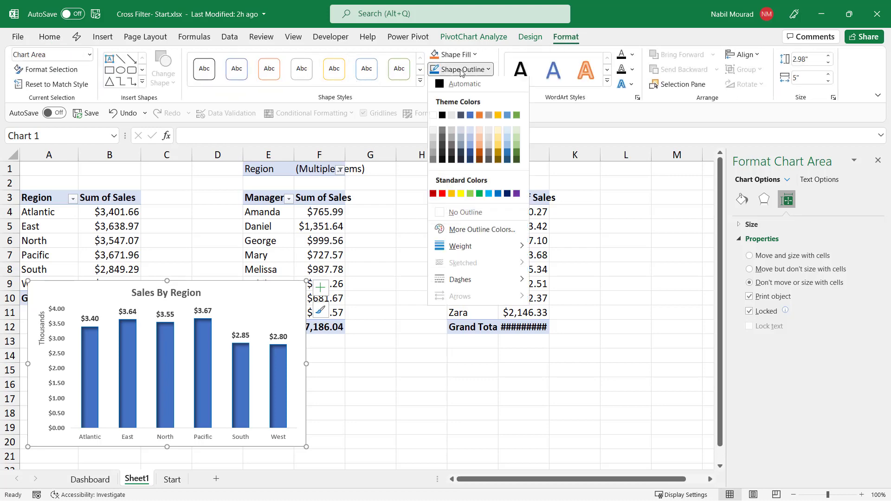
click(453, 214)
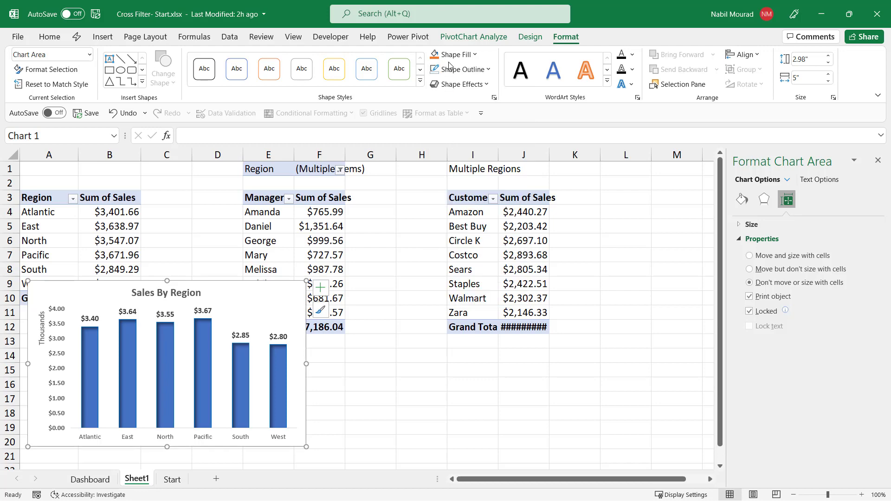
click(450, 55)
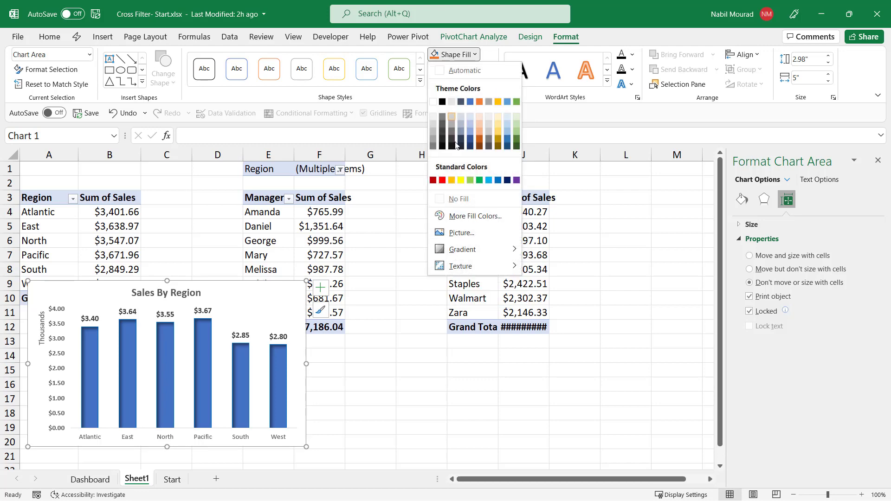
click(459, 199)
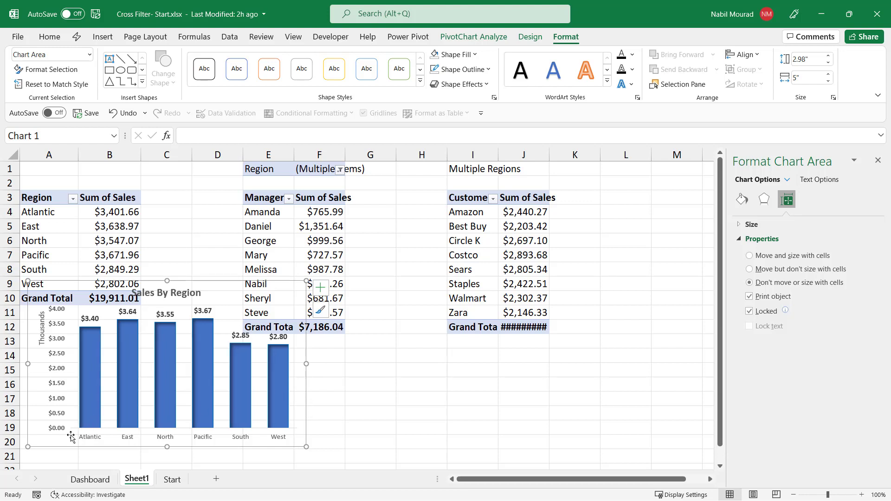
Paste a copy of the region chart into the Dashboard sheet and position it with its upper edge at row 4, starting in column A.
click(89, 481)
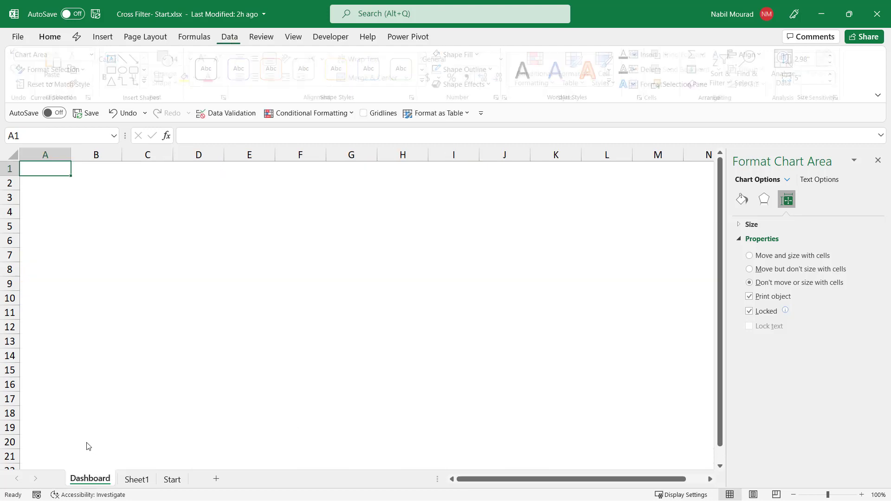
click(64, 218)
click(88, 223)
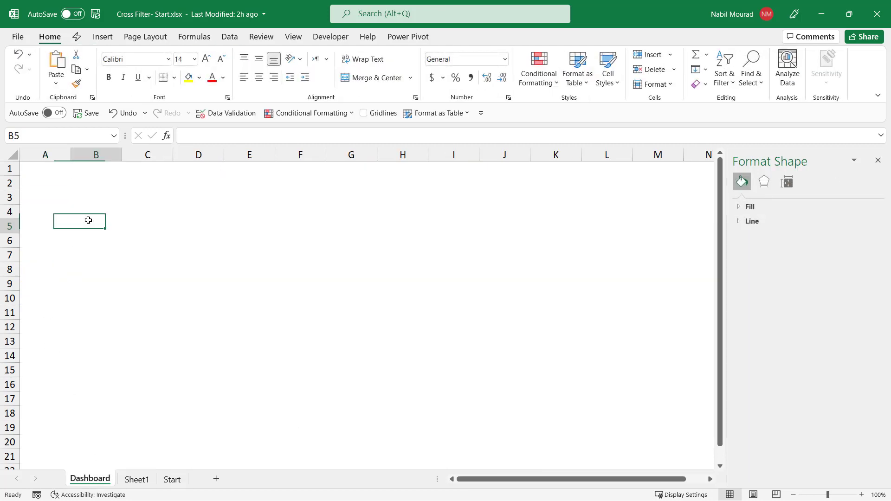
key(ctrl+v)
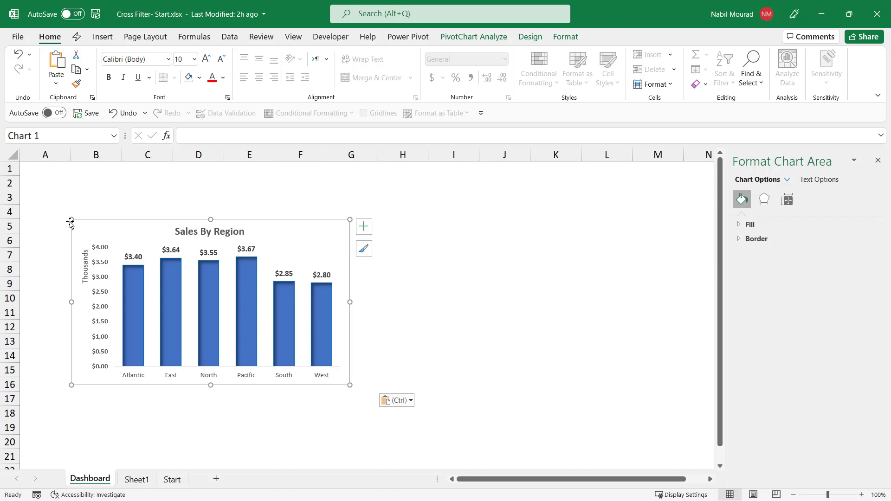
drag(183, 218, 152, 206)
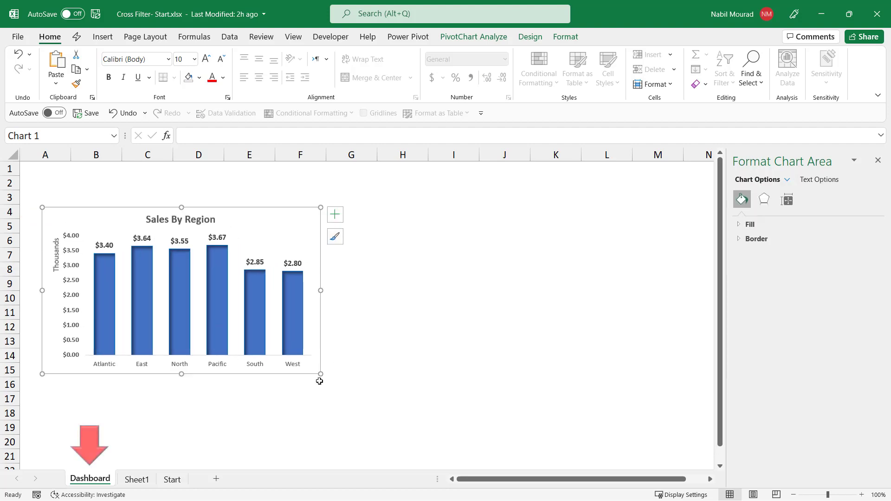
Rename the Sheet1 worksheet as "Preparation".
click(135, 480)
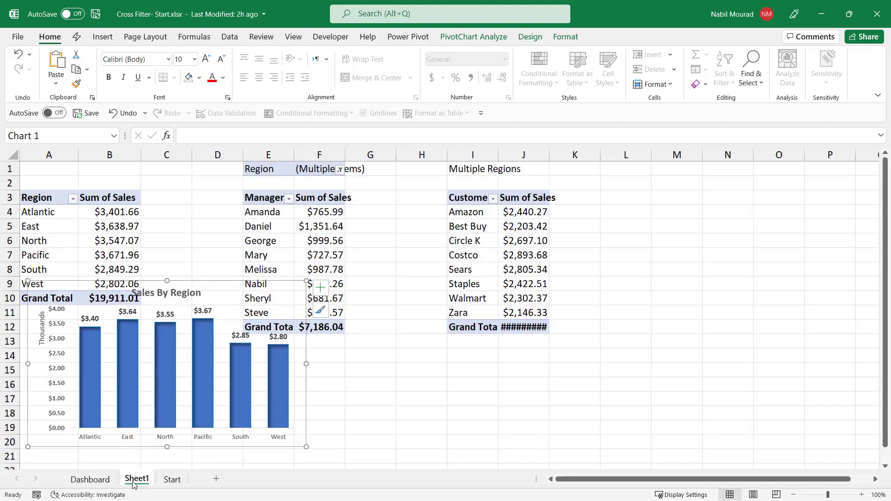
double_click(135, 480)
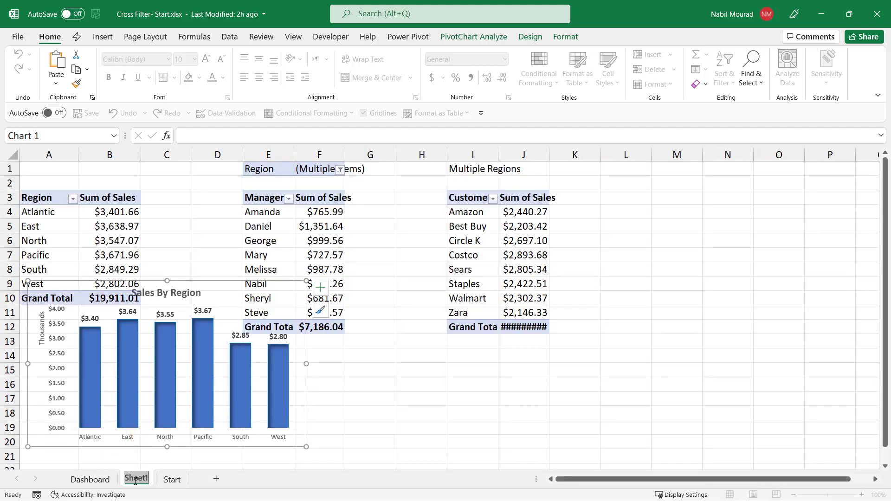
text(Preparation)
key(Return)
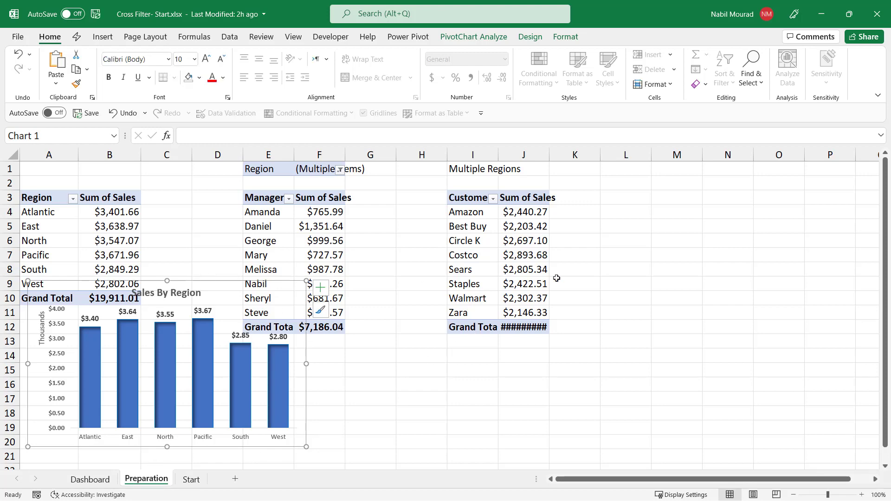
Move the region chart below its PivotTable so its upper edge sits at about row 14.
scroll(440, 327, down, 2)
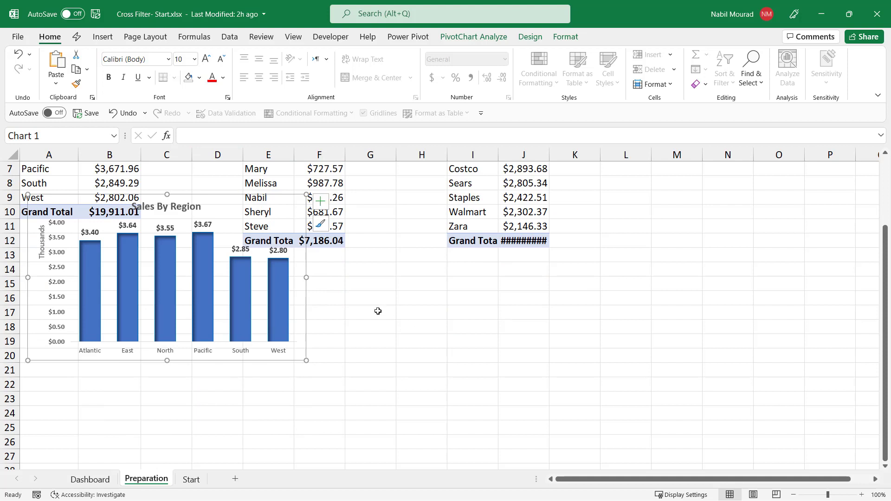
drag(246, 307, 238, 374)
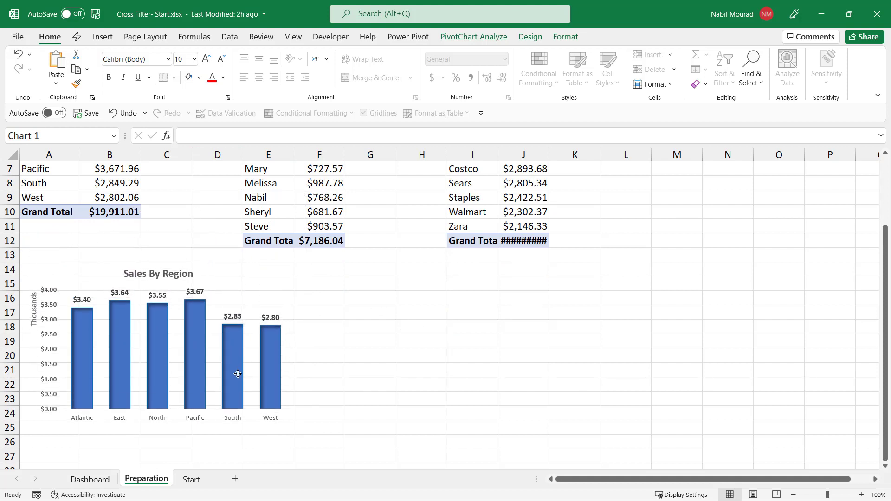
Insert a doughnut PivotChart from the manager PivotTable and shift it to start around column G, row 7.
click(332, 197)
scroll(306, 208, up, 2)
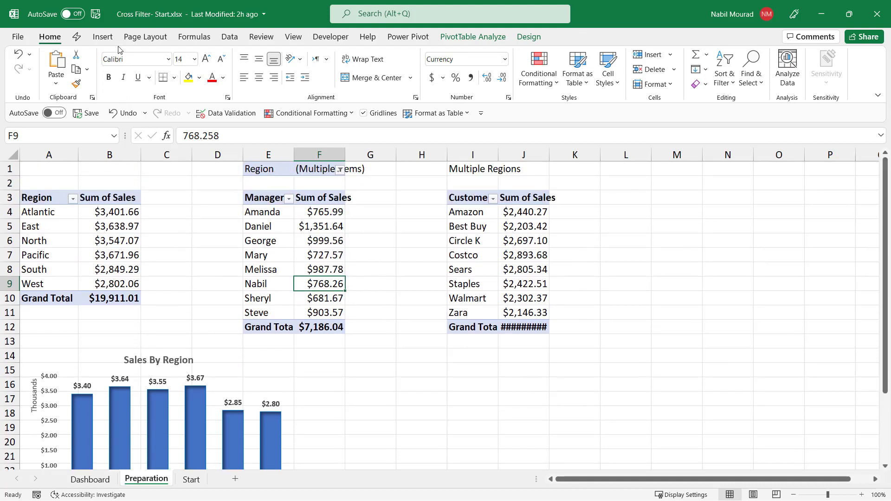
click(102, 36)
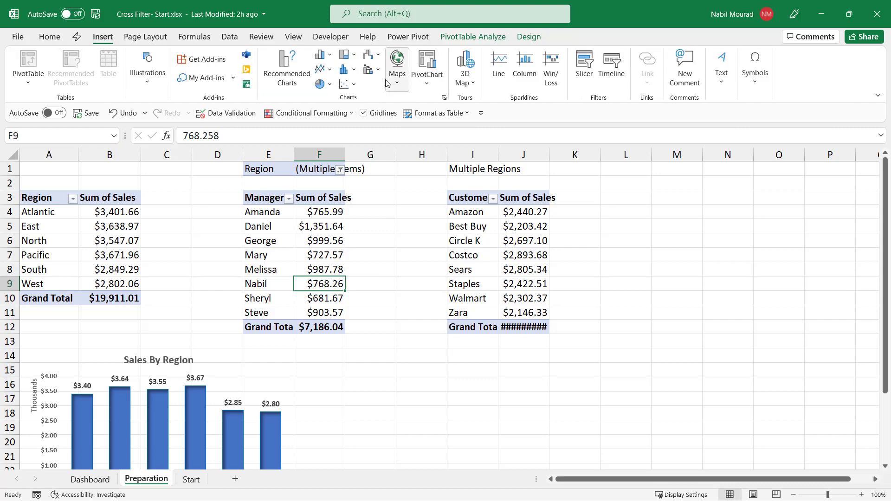
click(328, 85)
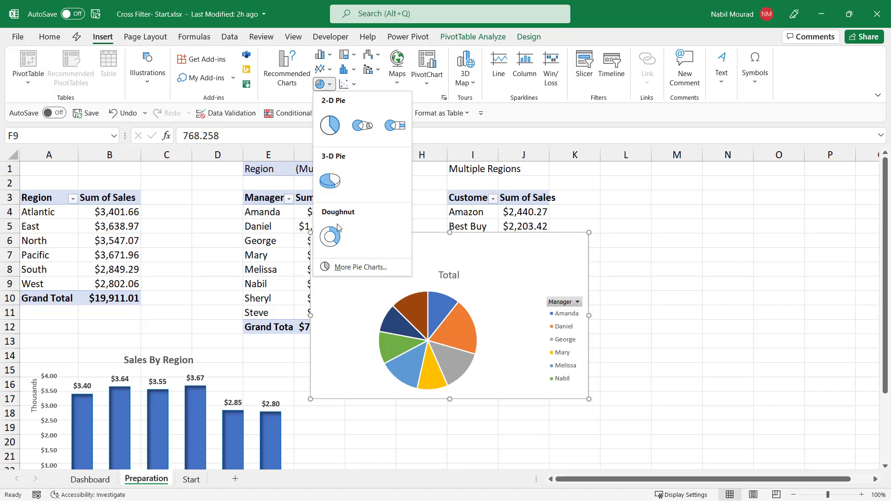
click(330, 237)
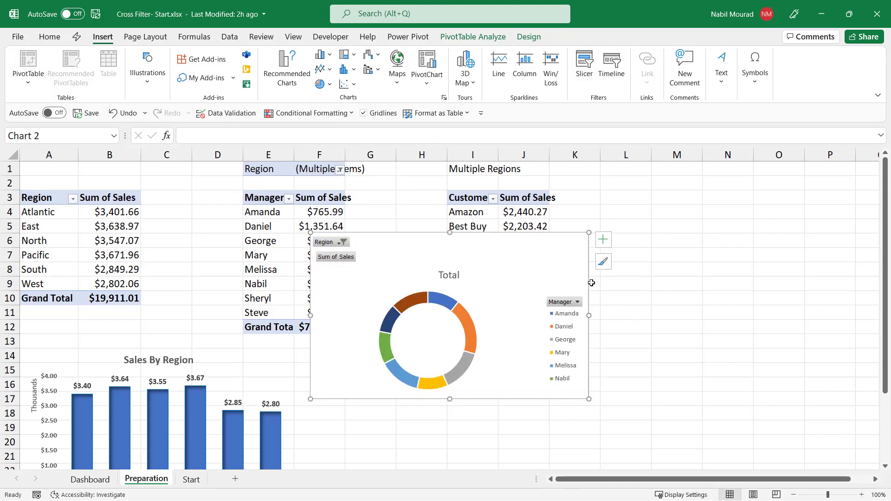
drag(588, 284, 619, 300)
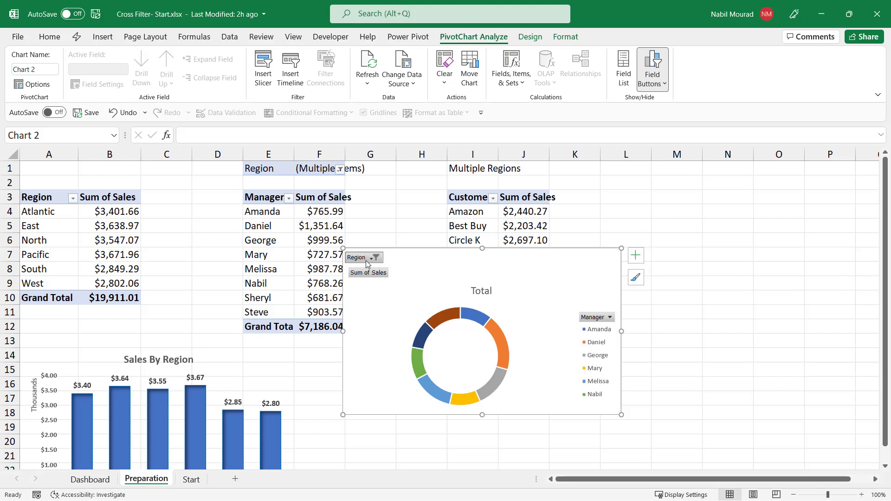
Hide all field buttons on the manager doughnut chart and delete its legend.
right_click(368, 272)
click(408, 404)
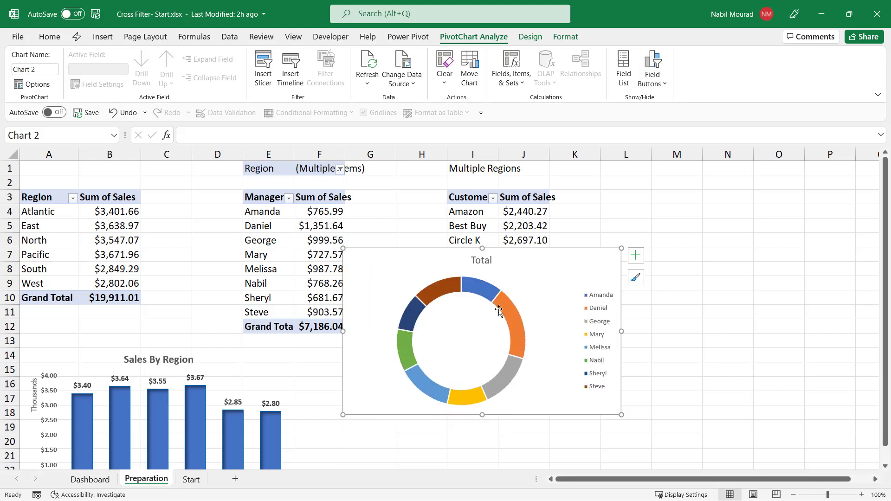
click(600, 324)
key(Delete)
Change the doughnut chart's title to "Sales By Manager" and make it bold.
click(479, 258)
text(Sales By Manager)
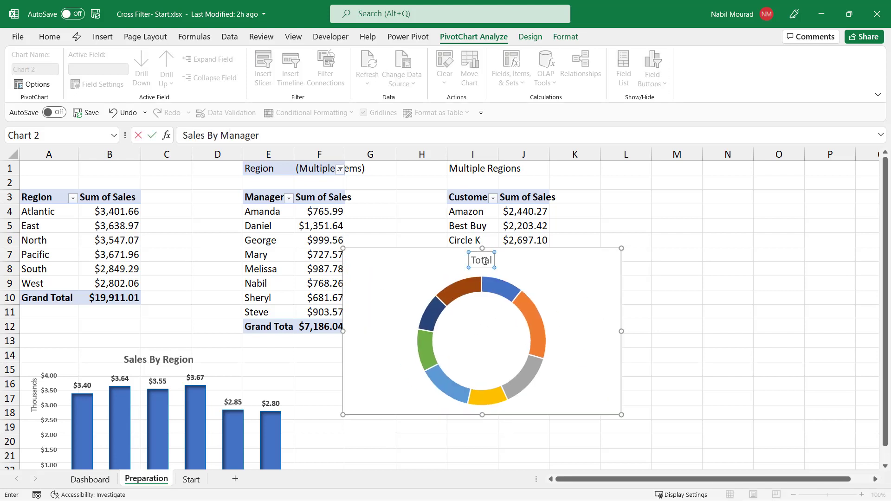
key(Return)
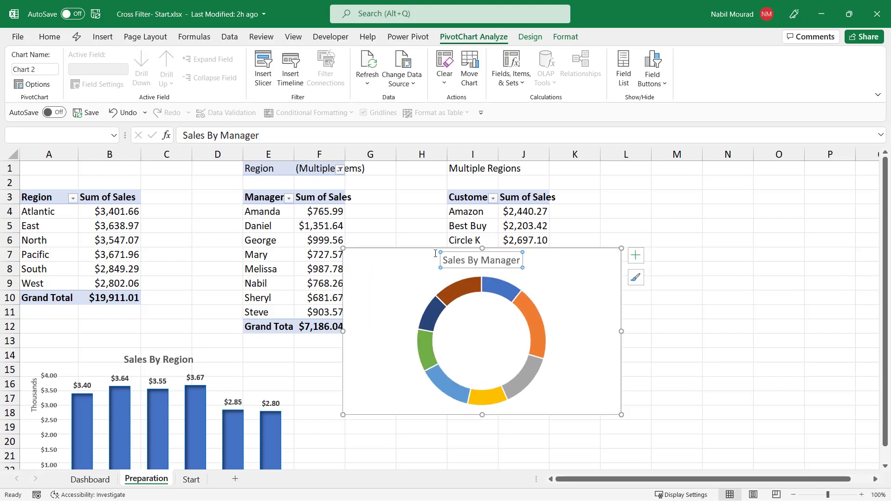
Set the doughnut hole size of the manager chart to 40%.
click(535, 320)
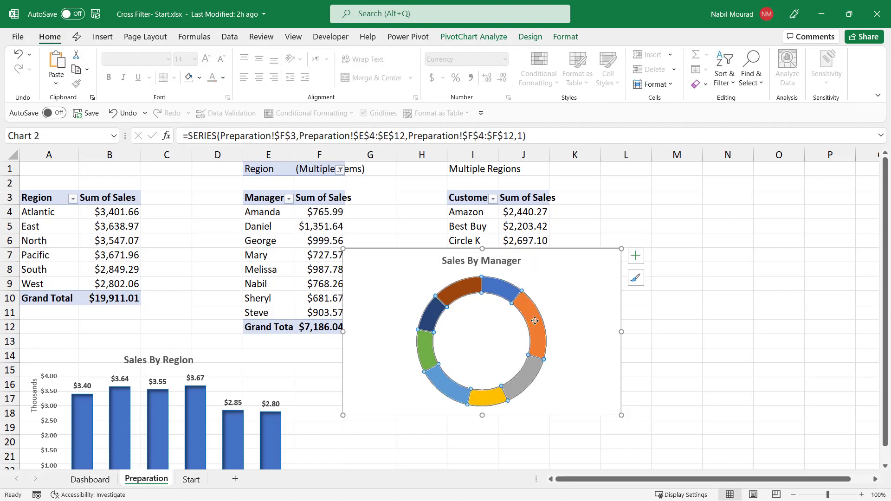
double_click(534, 320)
drag(808, 297, 781, 297)
click(529, 286)
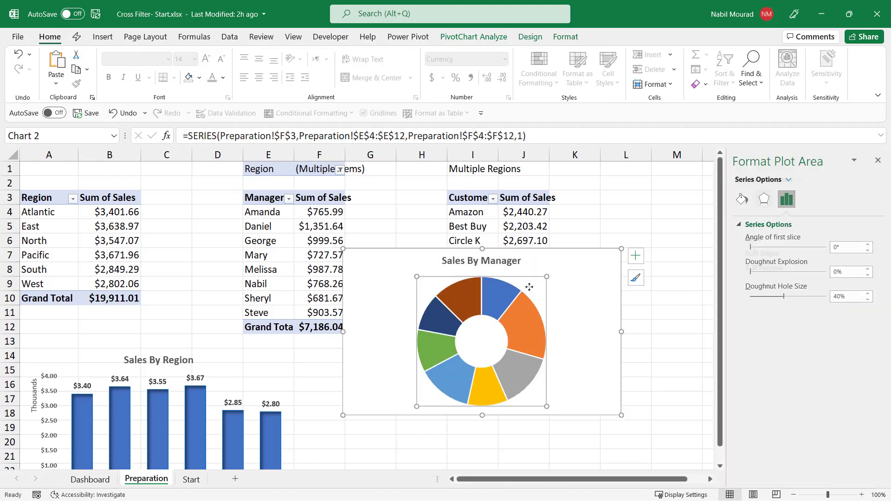
click(877, 160)
Add data labels to the manager doughnut chart showing both the category name and the value.
click(635, 255)
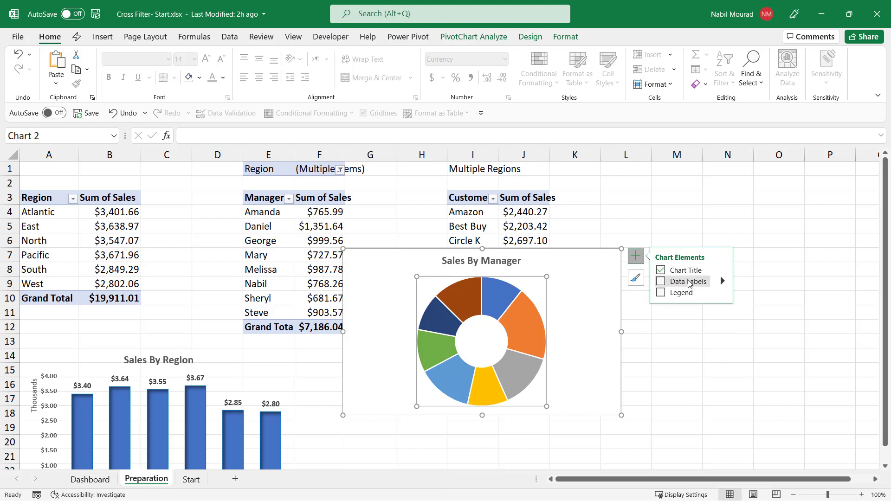
click(722, 281)
click(761, 312)
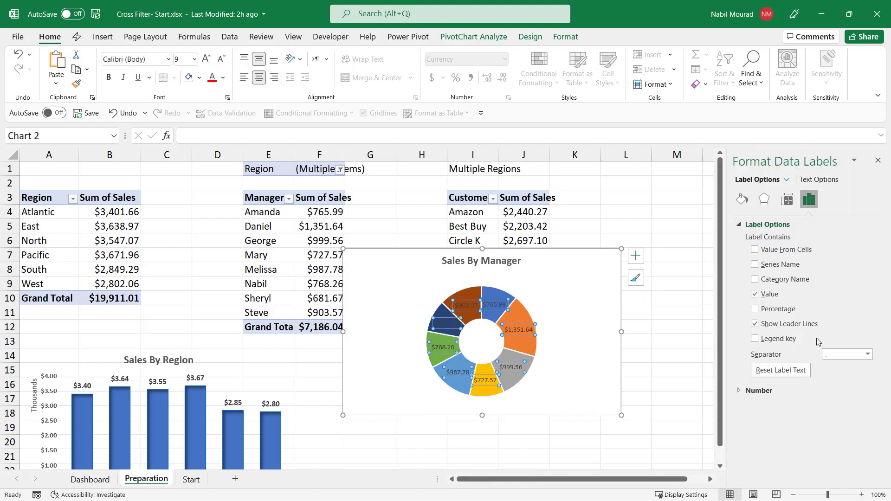
click(754, 279)
click(877, 160)
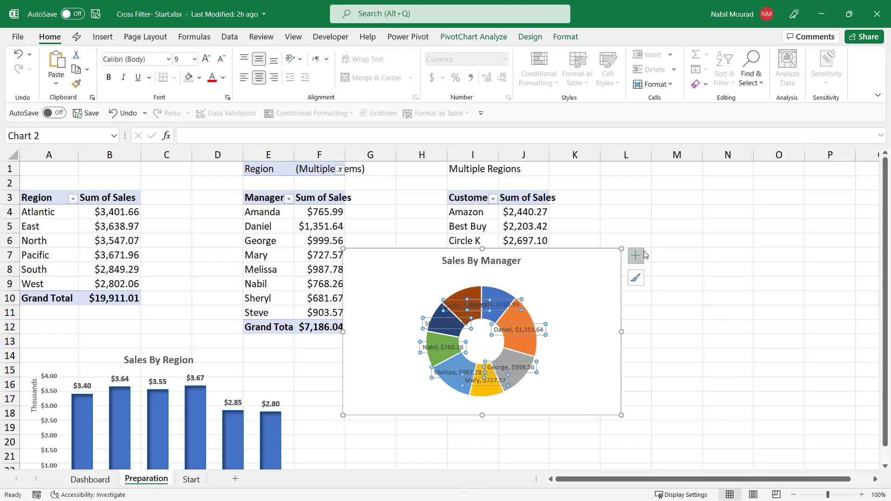
Enlarge the manager chart's plot area and resize the whole chart to about 3.46" high by 5.18" wide.
click(533, 288)
drag(538, 284, 595, 251)
drag(621, 415, 631, 441)
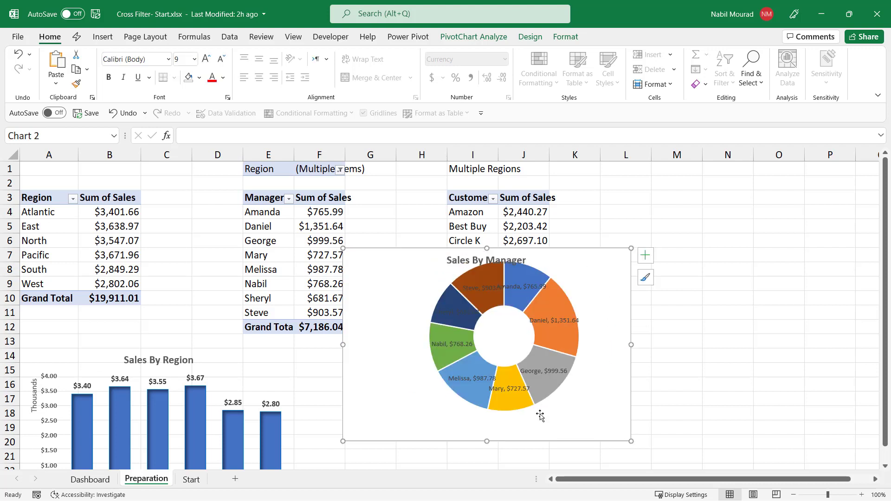
Format the doughnut's data labels as bold white text at font size 10.
click(522, 286)
click(206, 59)
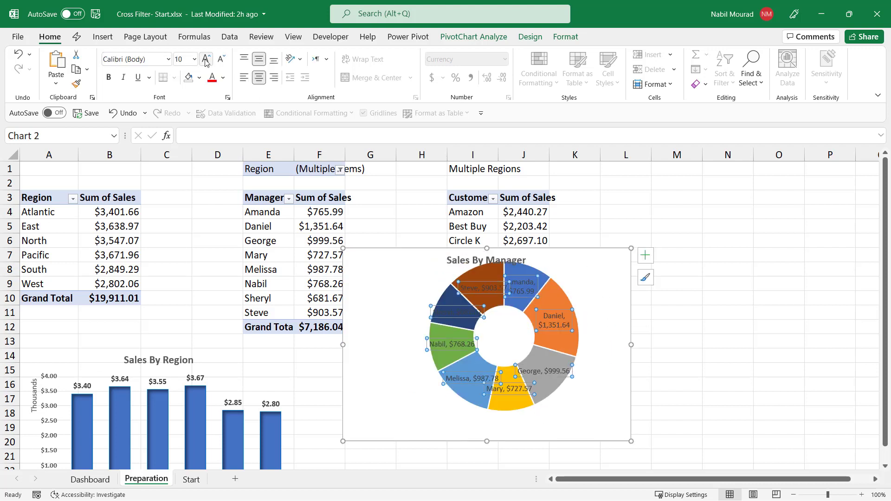
click(224, 78)
click(212, 94)
click(108, 77)
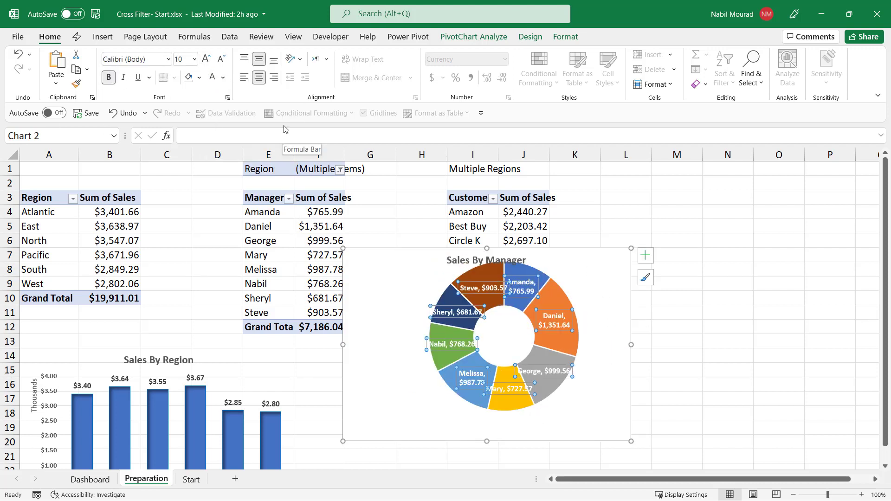
Enlarge the doughnut further within the chart so it nearly fills the chart area's height.
click(553, 290)
click(505, 329)
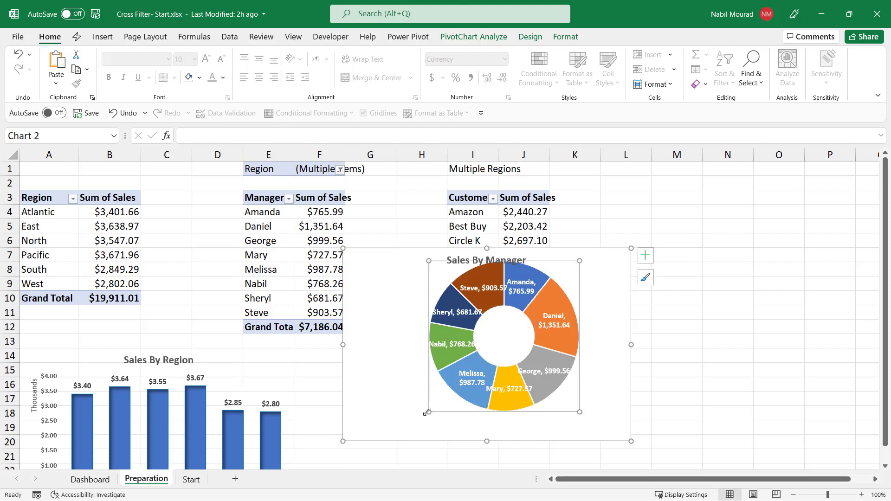
drag(427, 411, 407, 426)
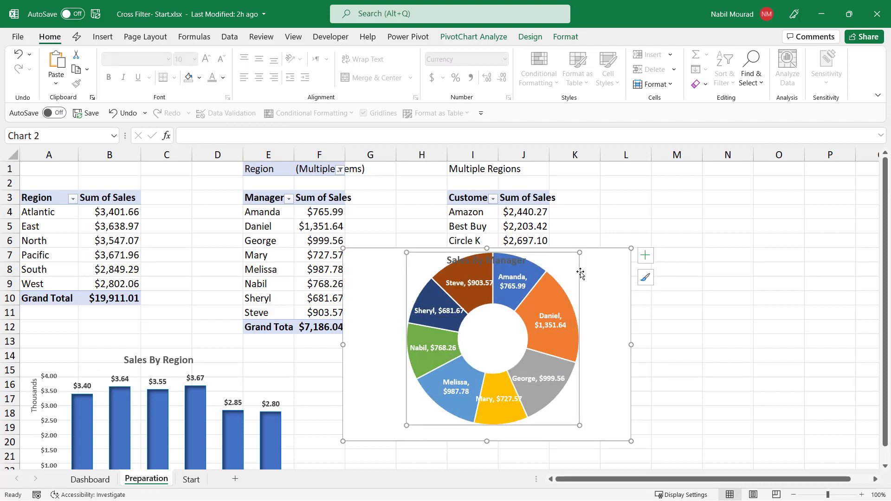
Move the "Sales By Manager" title into the doughnut's hole, break it into two lines before "Manager" and center it there.
click(510, 260)
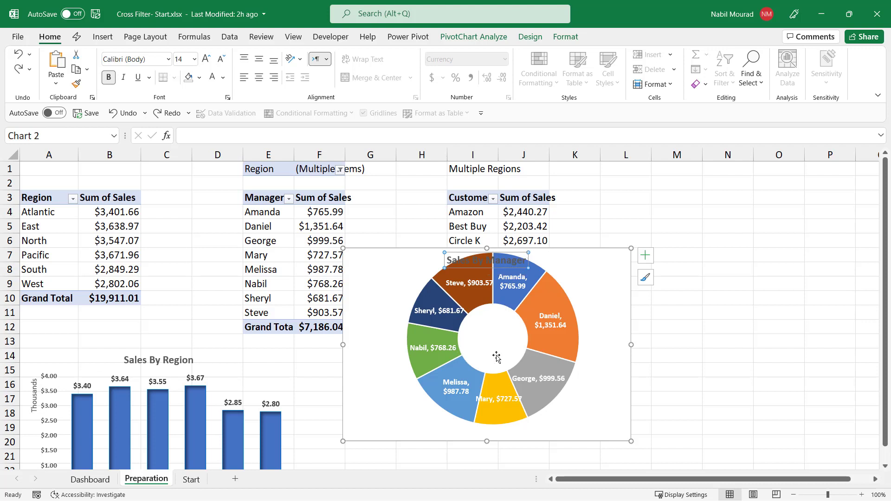
drag(518, 252, 521, 327)
click(489, 334)
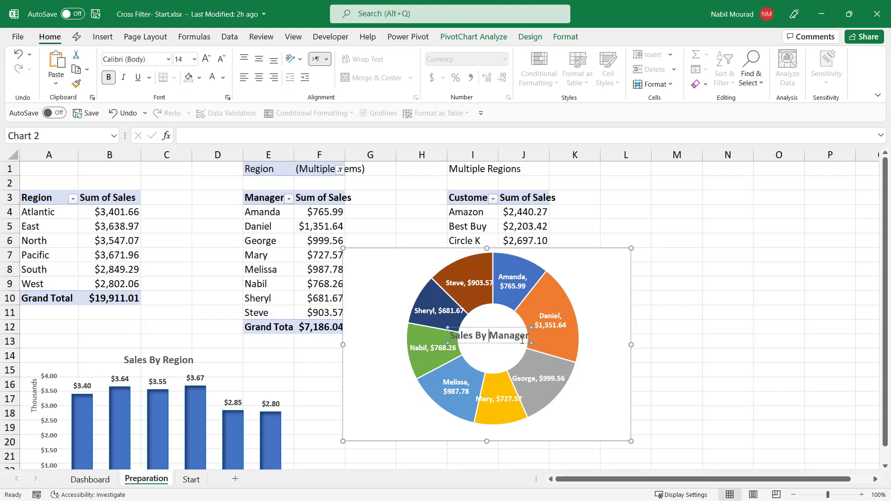
key(Return)
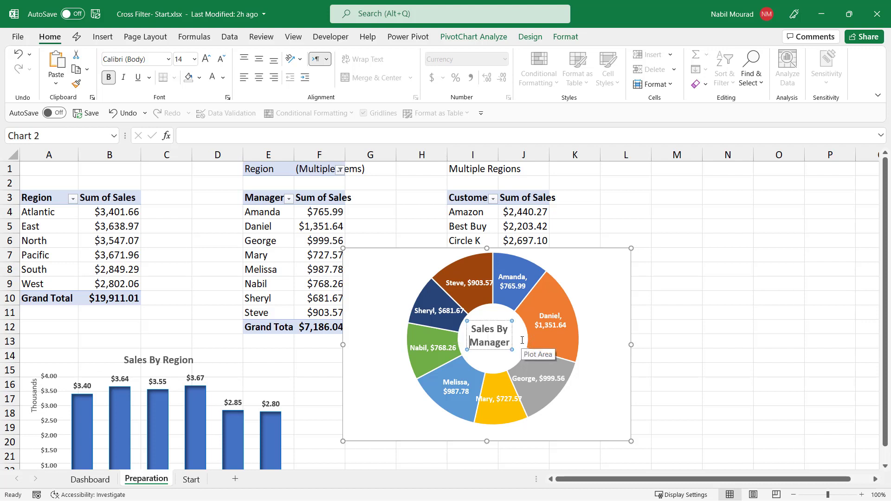
click(514, 334)
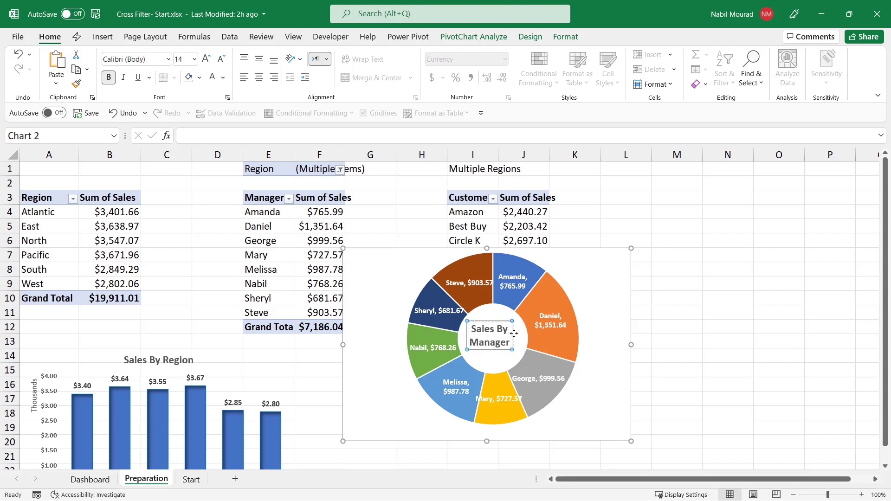
drag(514, 335, 517, 337)
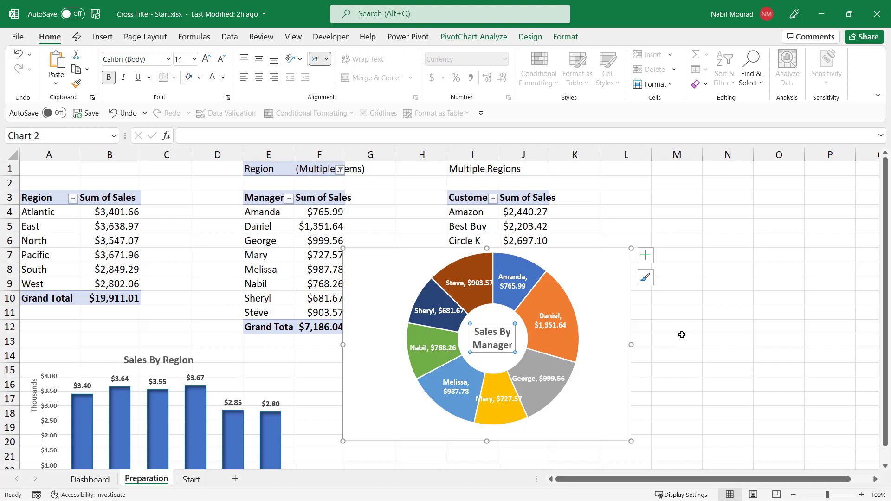
Set the manager chart area to no fill and no outline, and move the chart below the PivotTables, beside the region chart.
click(628, 284)
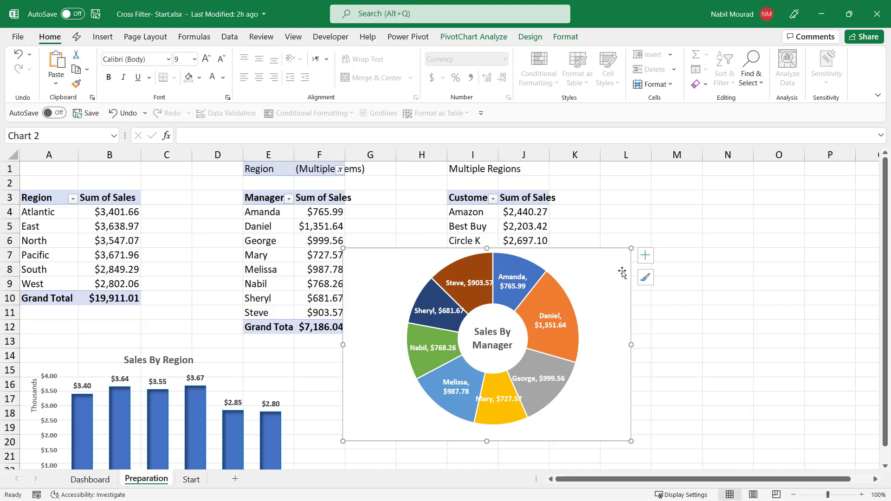
click(565, 36)
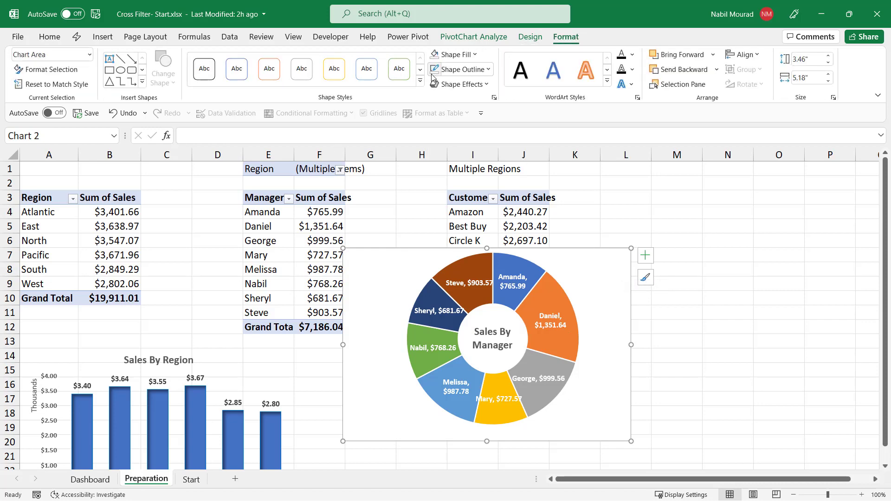
click(435, 55)
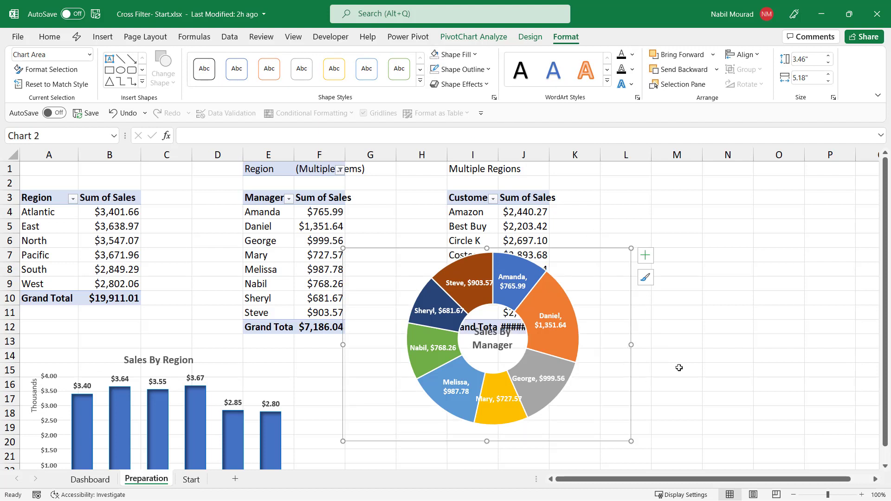
scroll(699, 352, down, 3)
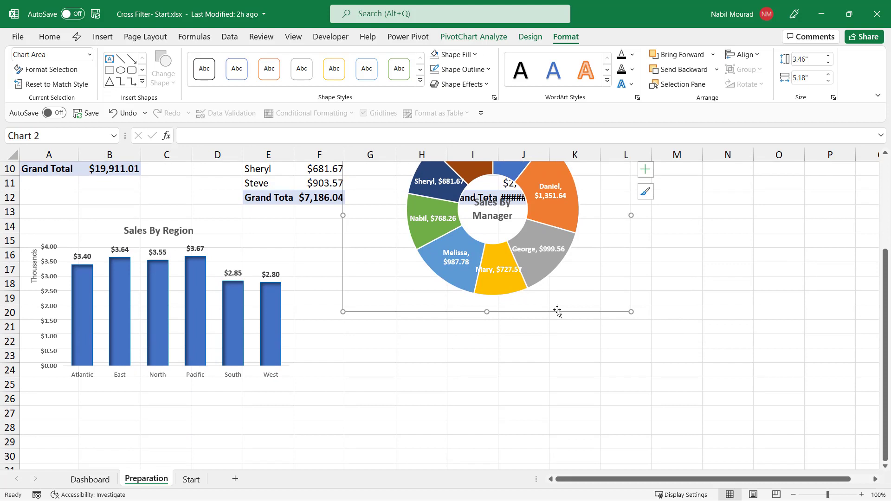
drag(552, 313, 520, 432)
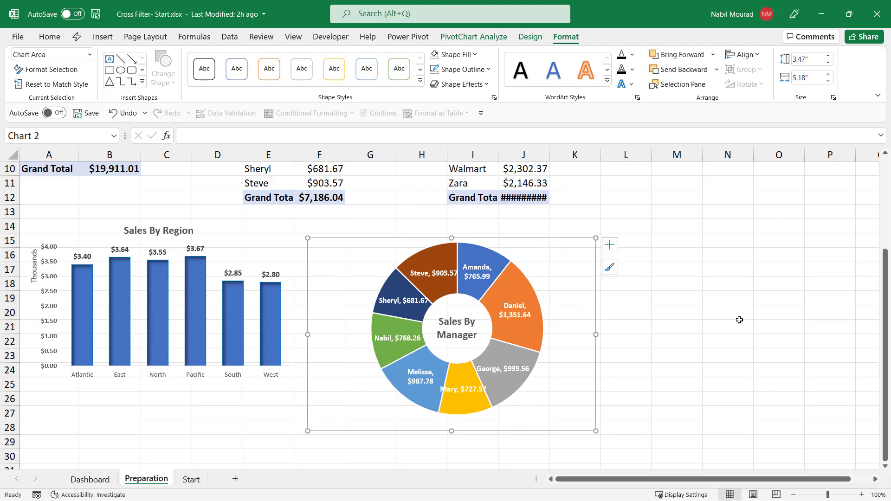
Insert a 2-D clustered bar PivotChart from the customer PivotTable and place it to the right of that table.
scroll(739, 319, up, 2)
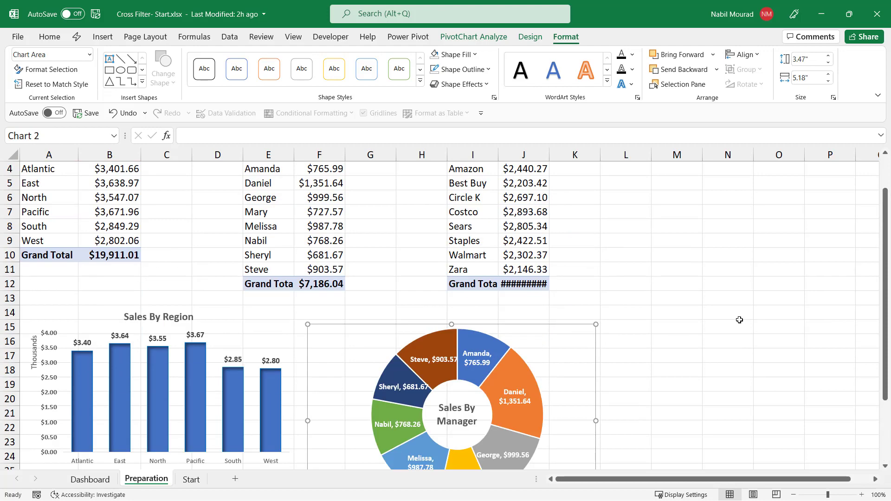
click(516, 207)
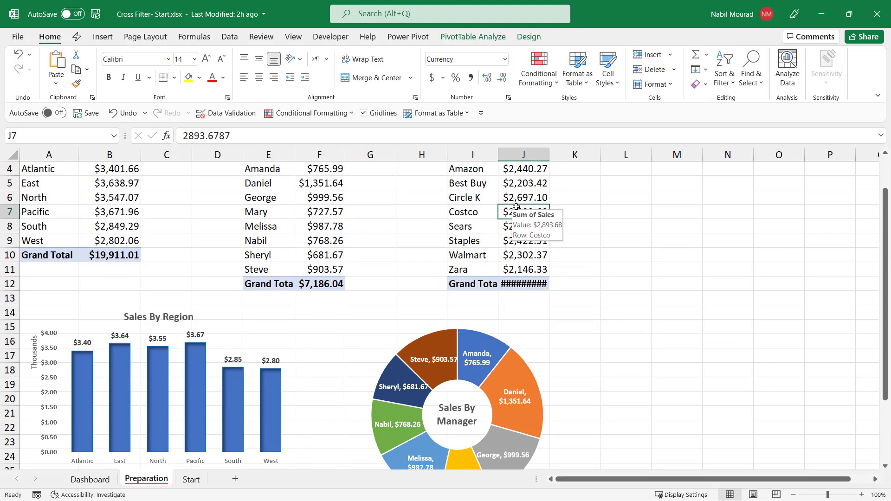
scroll(433, 207, up, 1)
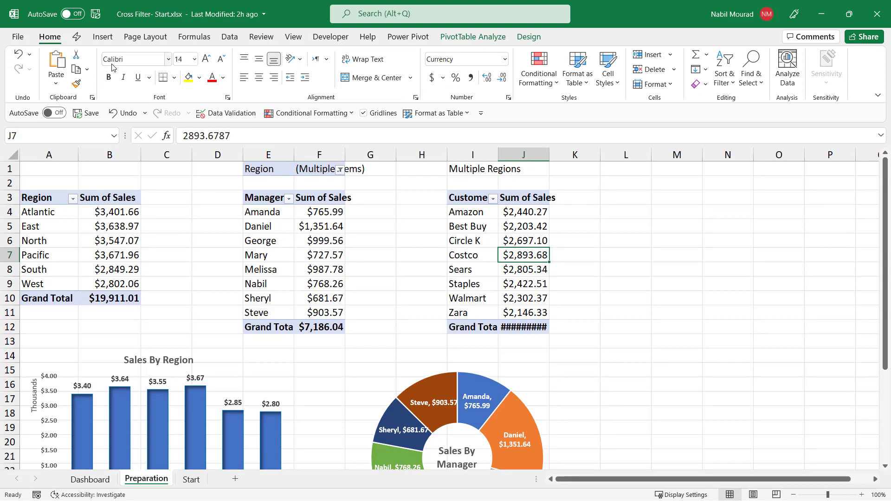
click(102, 38)
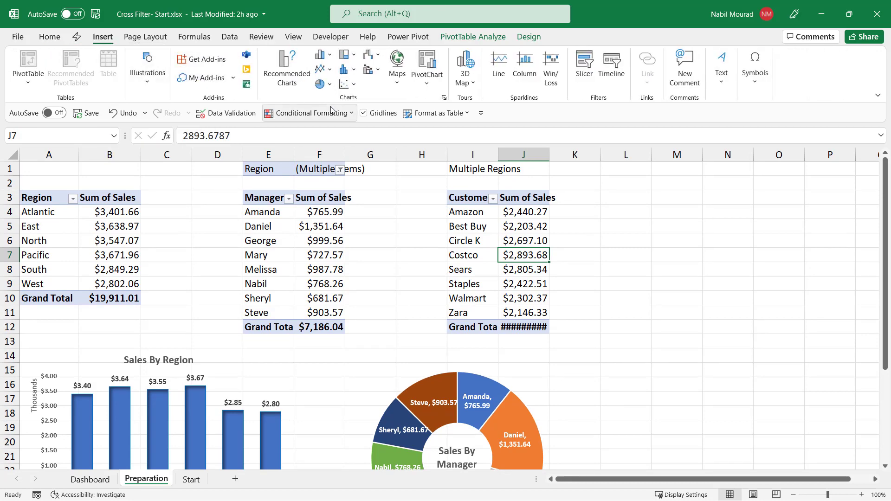
click(330, 53)
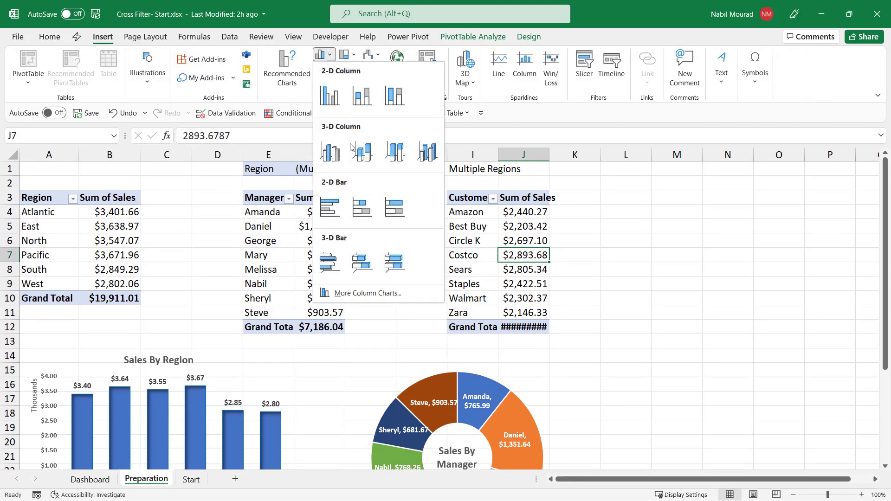
click(333, 209)
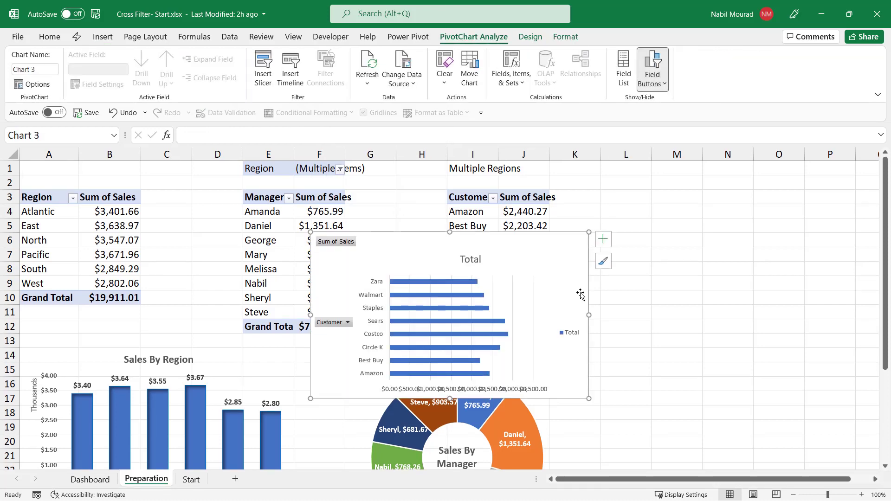
drag(585, 296, 840, 304)
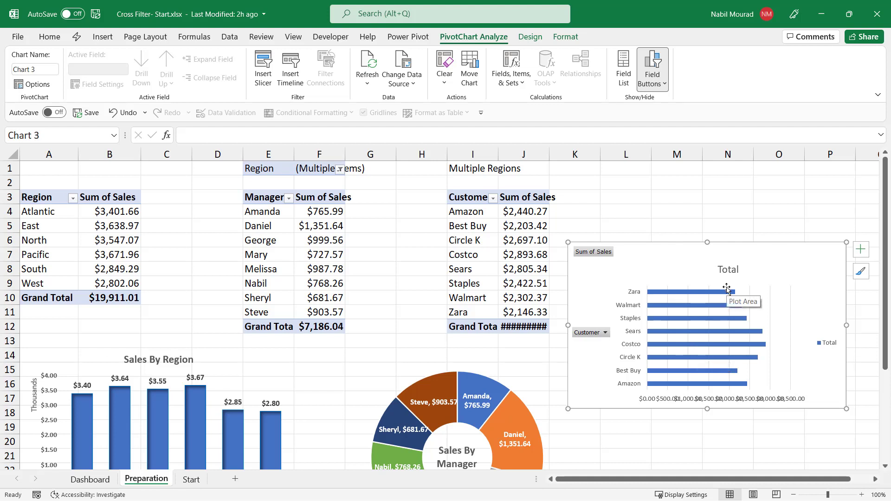
Hide all field buttons on the customer chart and remove its gridlines and legend.
right_click(611, 252)
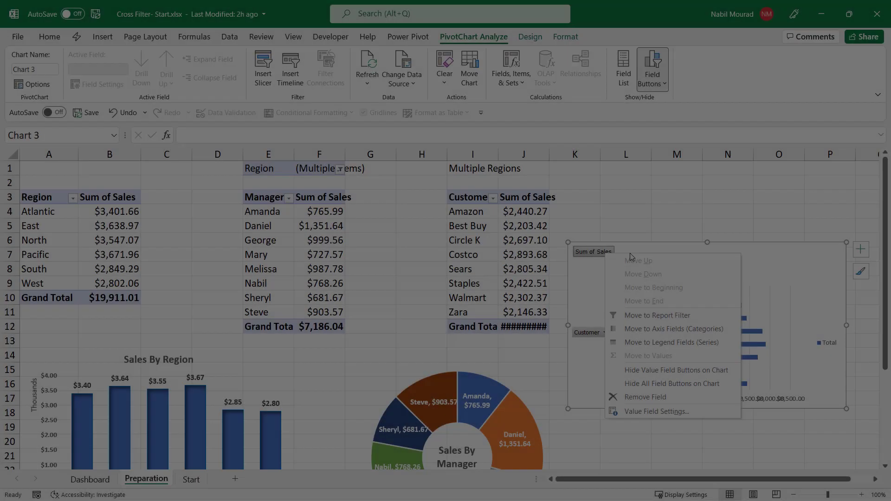
click(675, 381)
click(764, 297)
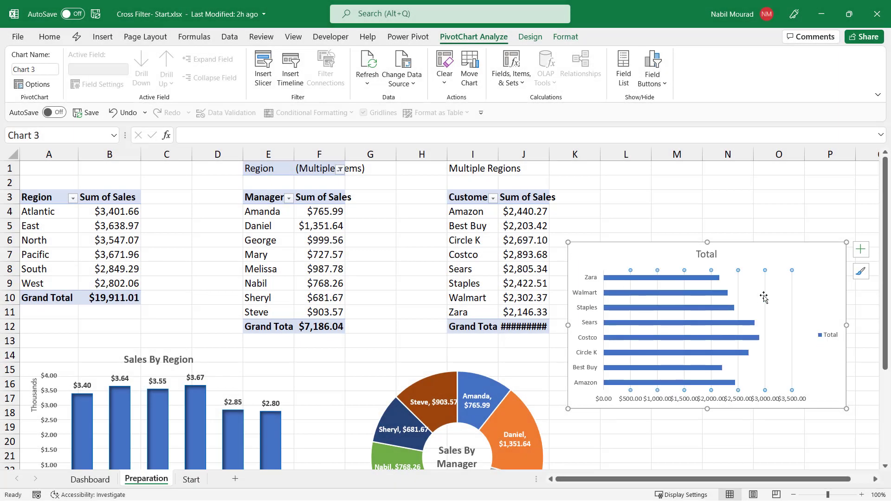
key(Delete)
click(826, 335)
key(Delete)
Title the customer chart "Sales By Customer" and make both the title and the customer axis labels bold.
click(710, 254)
text(S)
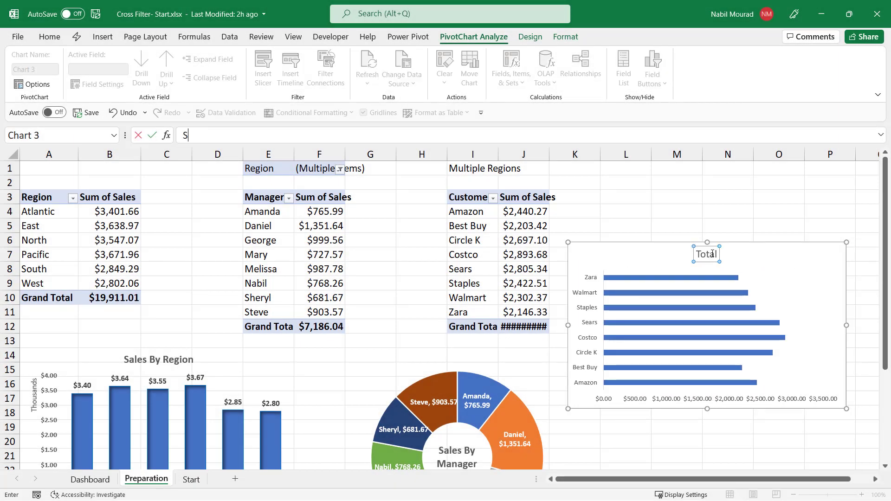
text(ales By Customer)
key(Return)
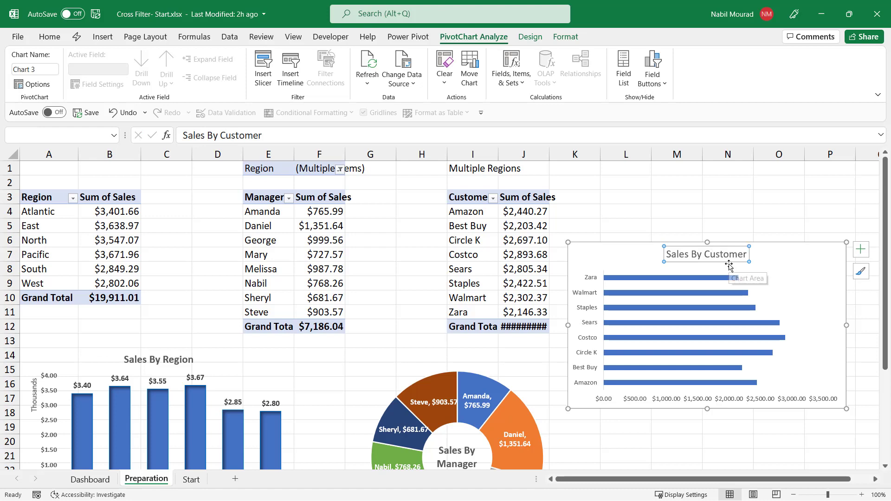
click(50, 37)
click(108, 77)
click(593, 280)
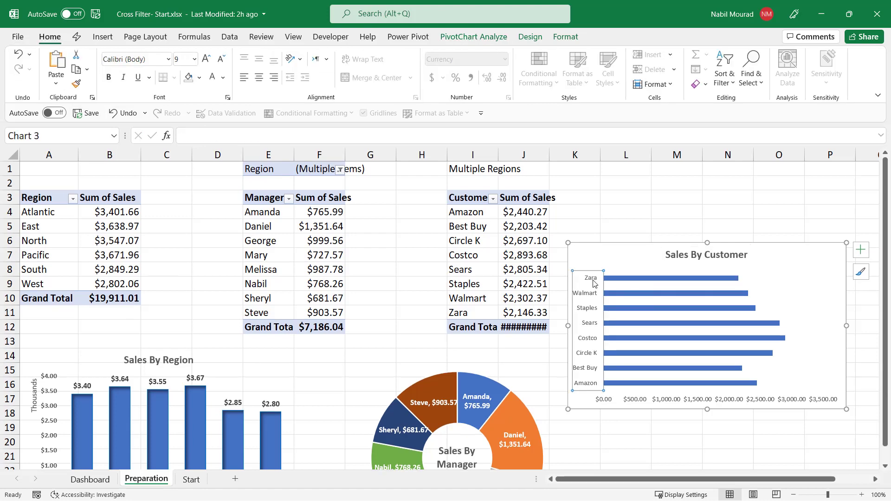
key(ctrl+b)
Set the customer bars' gap width to 57% and vary their colors by point.
double_click(702, 279)
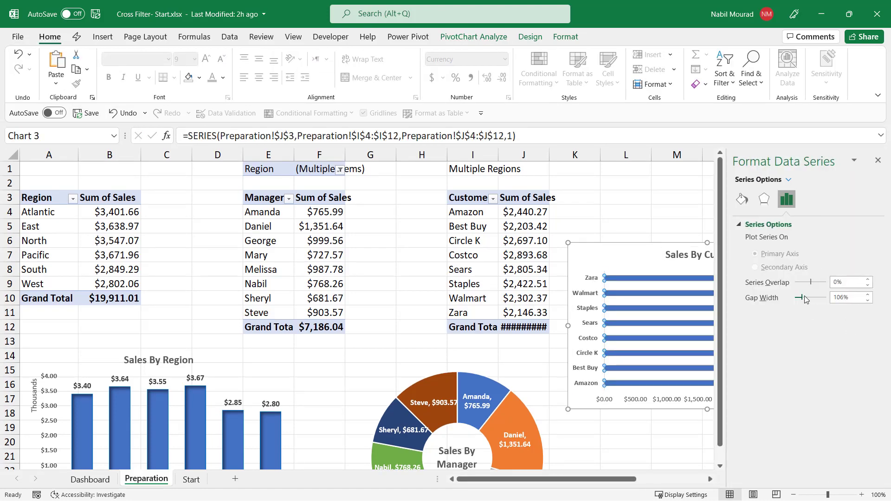
drag(804, 298, 799, 298)
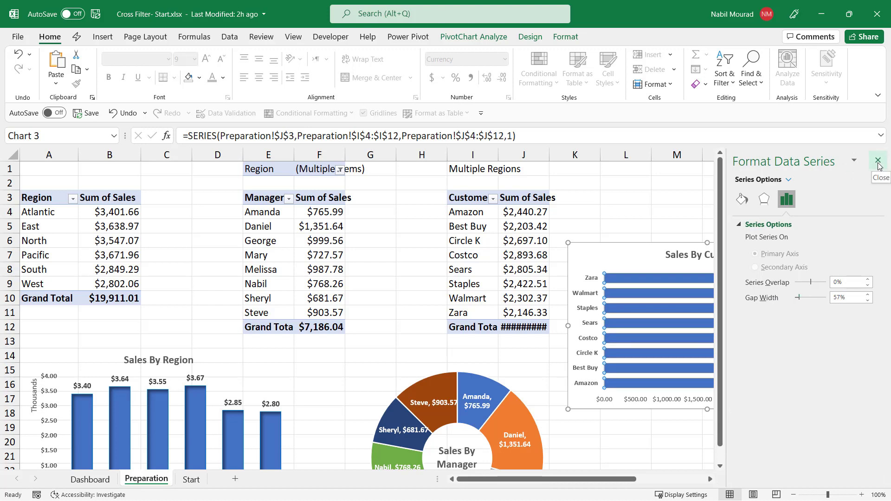
click(741, 199)
click(759, 336)
click(877, 160)
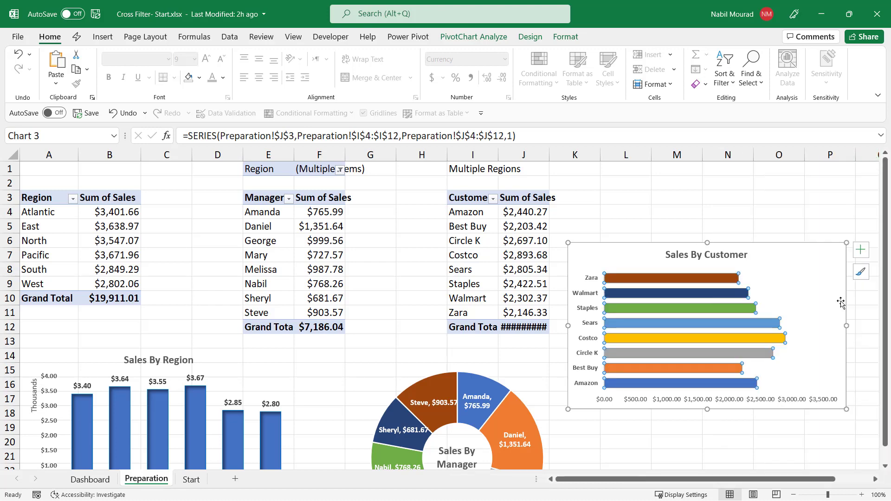
Give the customer bars the same shaded-edge shape effect used on the region chart's columns.
click(565, 37)
click(459, 84)
click(624, 308)
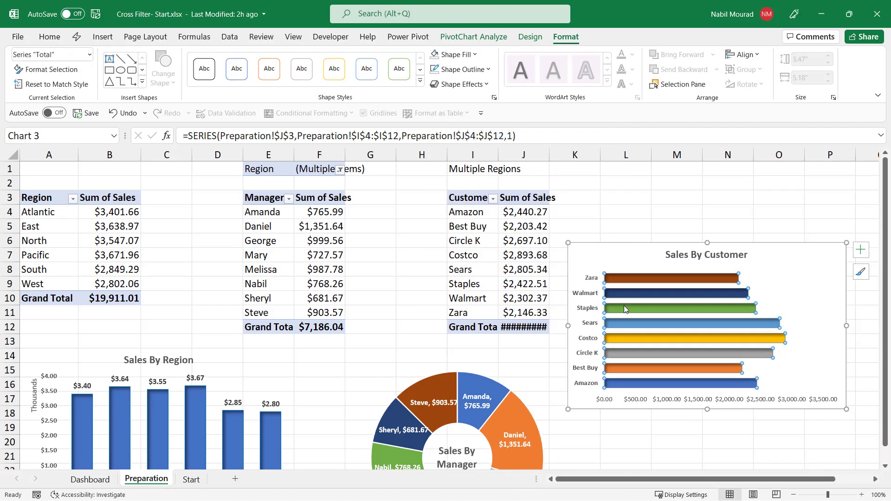
Increase the customer chart's height to about 3.35" and delete its horizontal value axis.
drag(708, 241, 708, 221)
click(675, 403)
key(Delete)
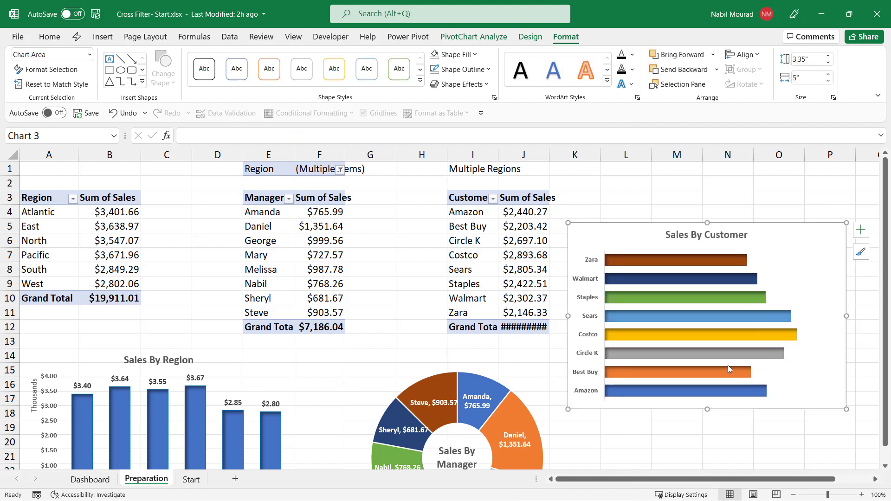
Add bold data labels at font size 10 to the customer bars and increase the chart's height to about 3.67".
click(861, 229)
click(487, 277)
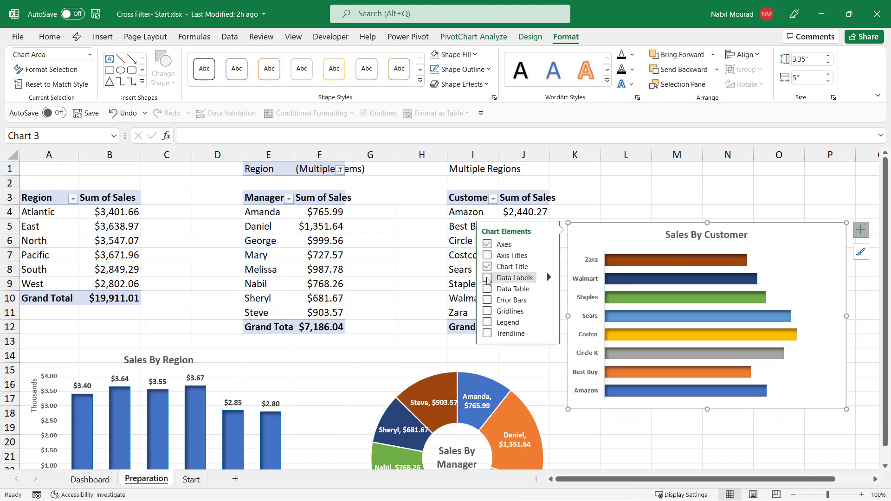
click(771, 264)
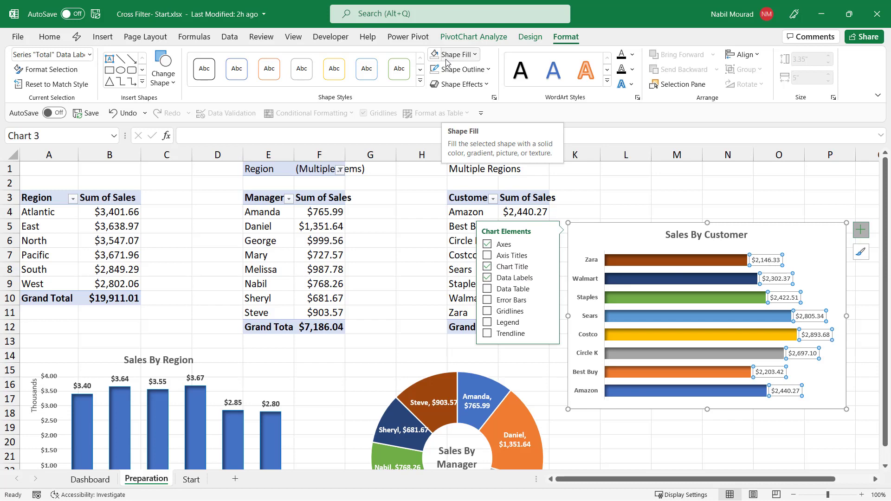
click(50, 37)
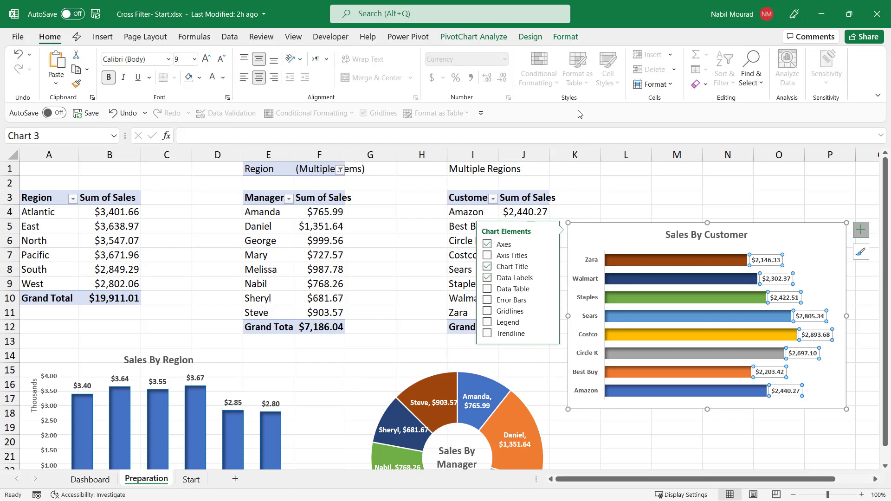
click(207, 59)
drag(707, 408, 721, 427)
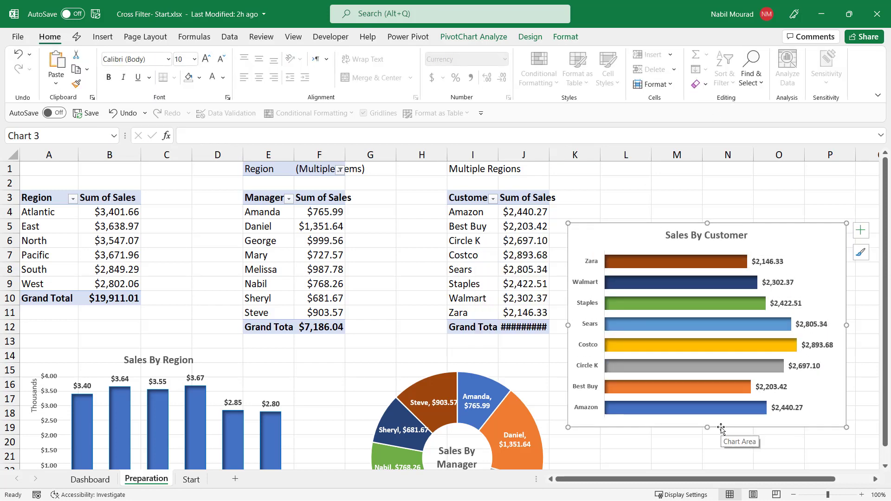
Set the customer chart area to no fill and no outline, and move the chart beside the manager doughnut chart.
click(565, 37)
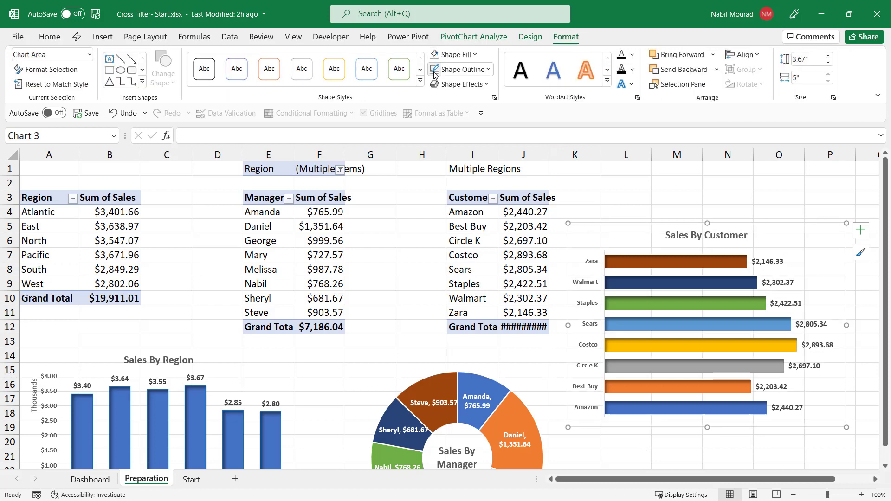
drag(841, 298, 854, 429)
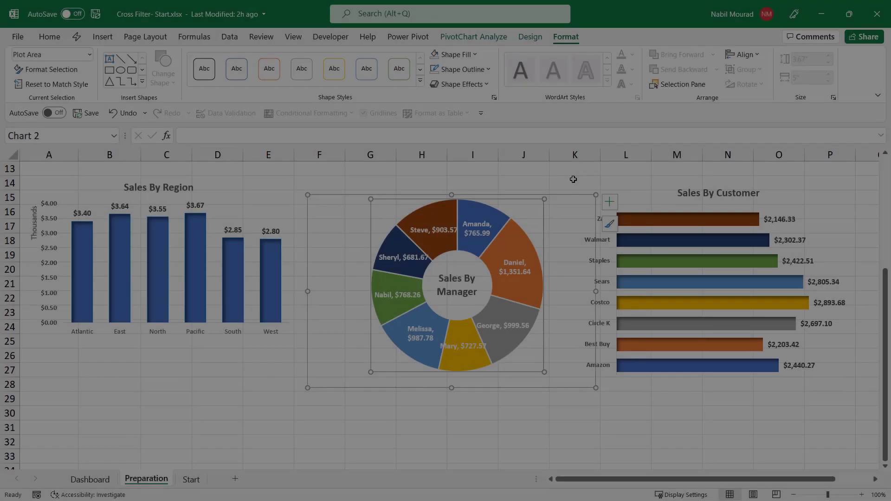
key(Escape)
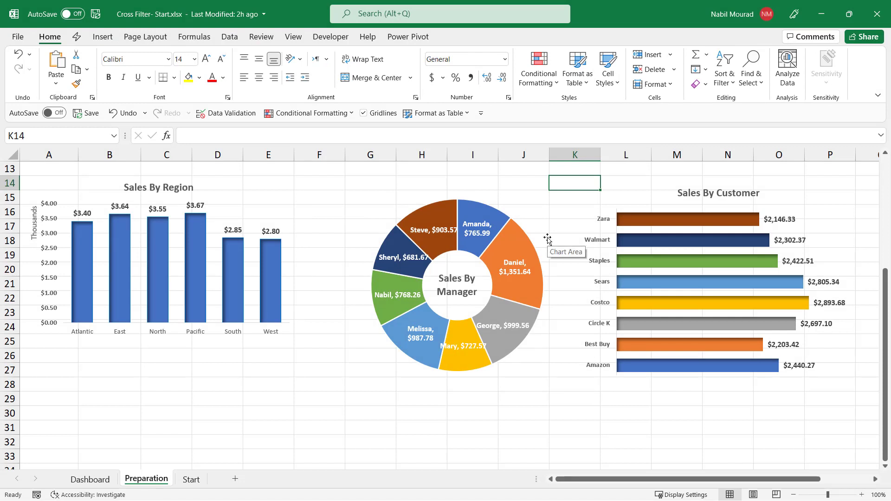
Copy the manager and customer charts together and paste them at cell H4 of the Dashboard sheet, beside the region chart.
click(526, 202)
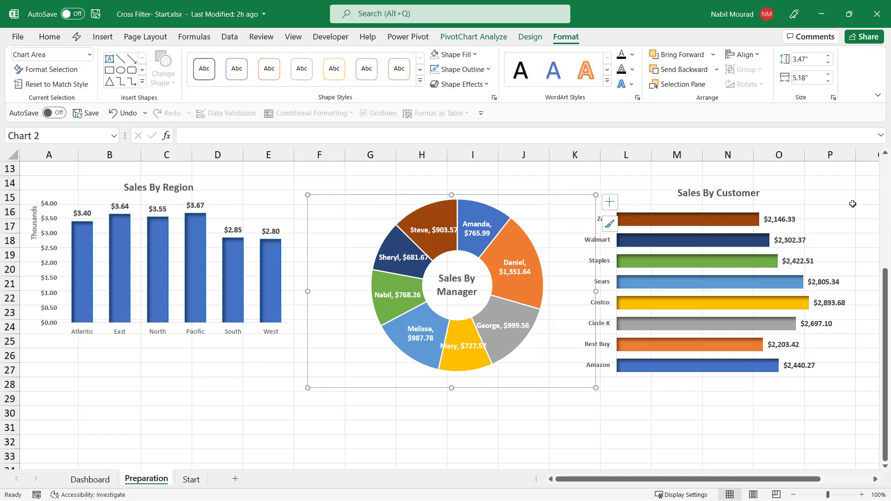
click(793, 218)
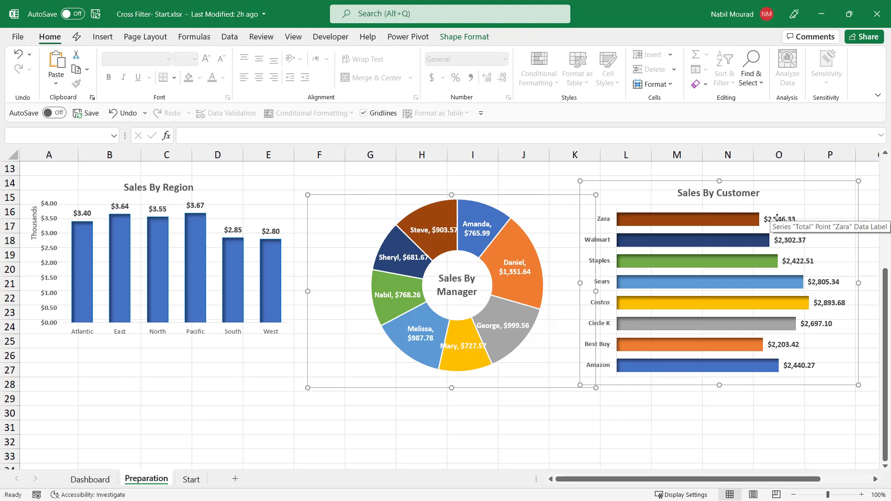
click(82, 482)
click(410, 211)
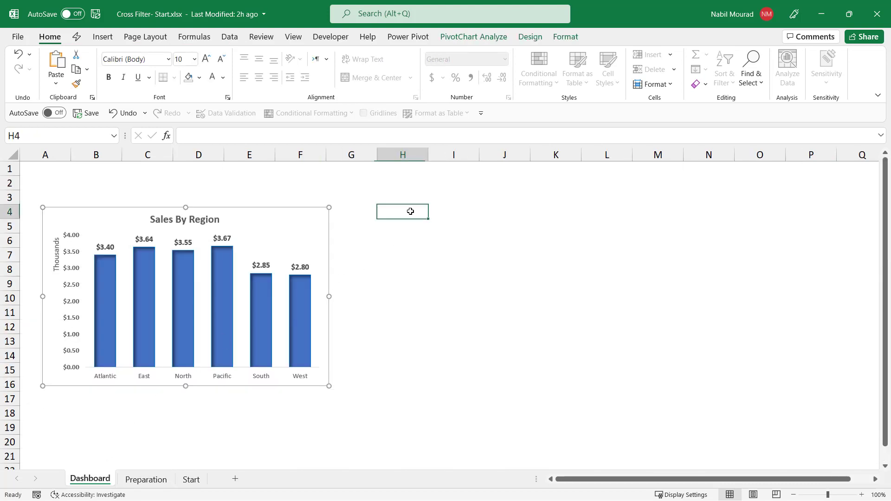
key(ctrl+v)
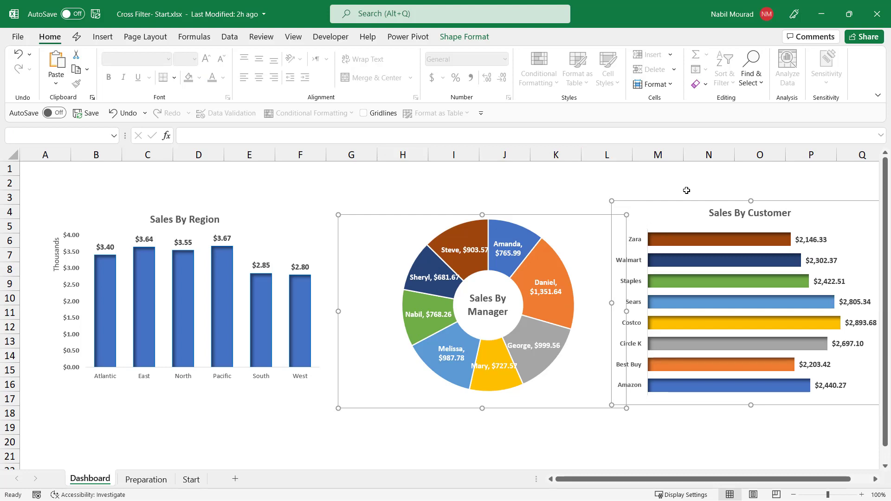
Insert an empty text box on the Preparation sheet over about cells L3 to O6, beside the customer PivotTable.
click(146, 478)
scroll(492, 281, up, 4)
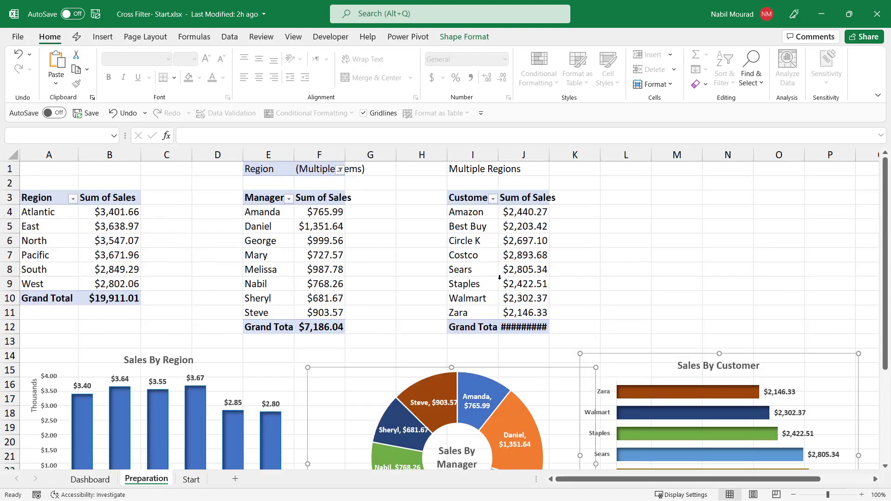
click(633, 195)
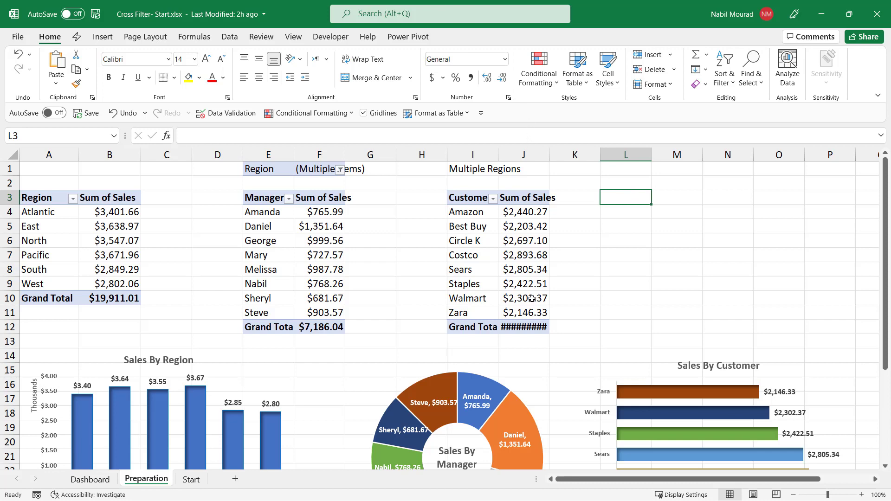
click(102, 37)
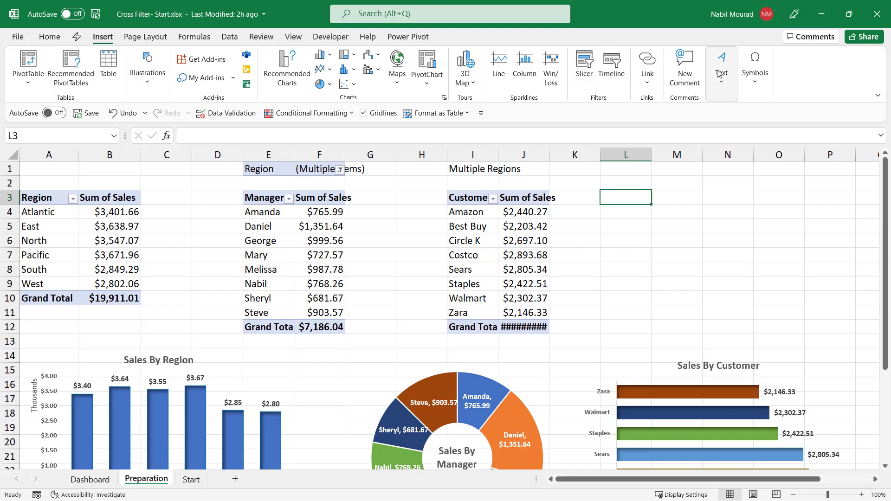
click(724, 85)
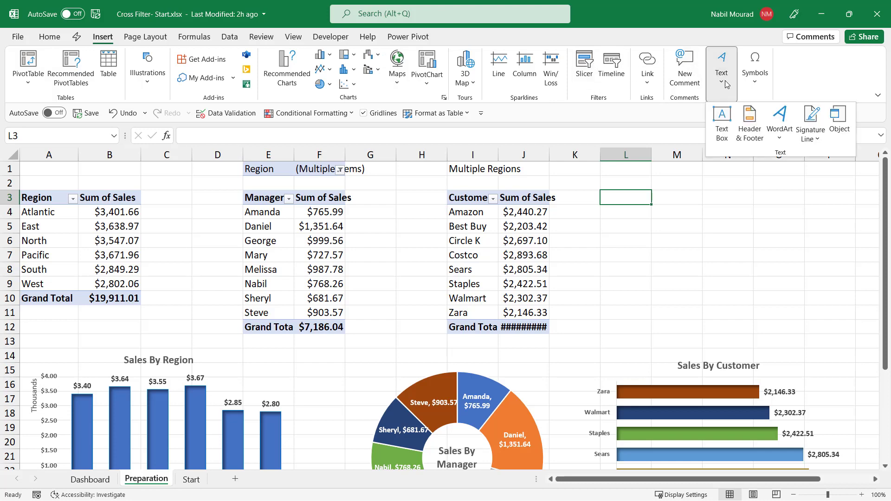
click(725, 117)
drag(637, 192, 782, 240)
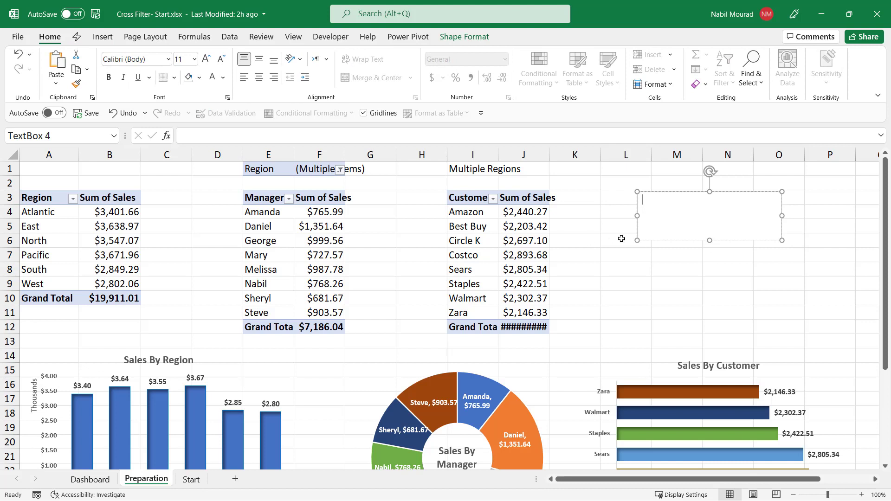
drag(677, 192, 677, 186)
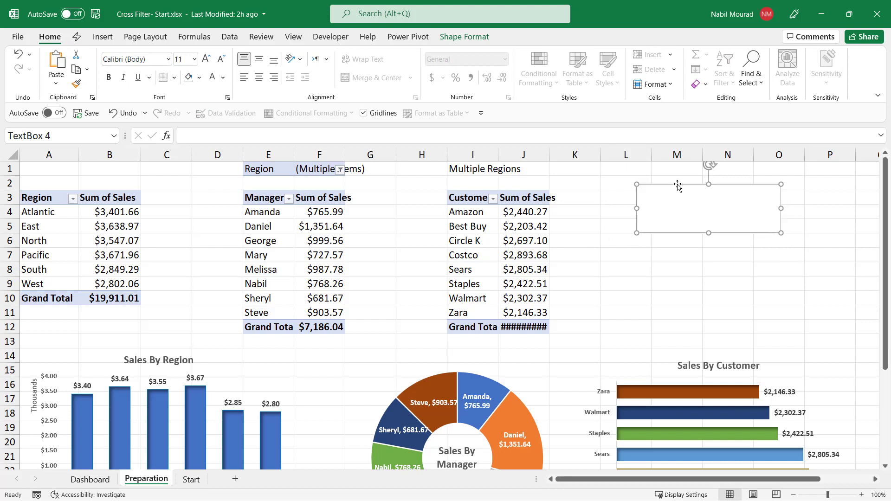
Link the text box to cell I1 of the Preparation sheet with the formula =Preparation!$I$1.
key(F2)
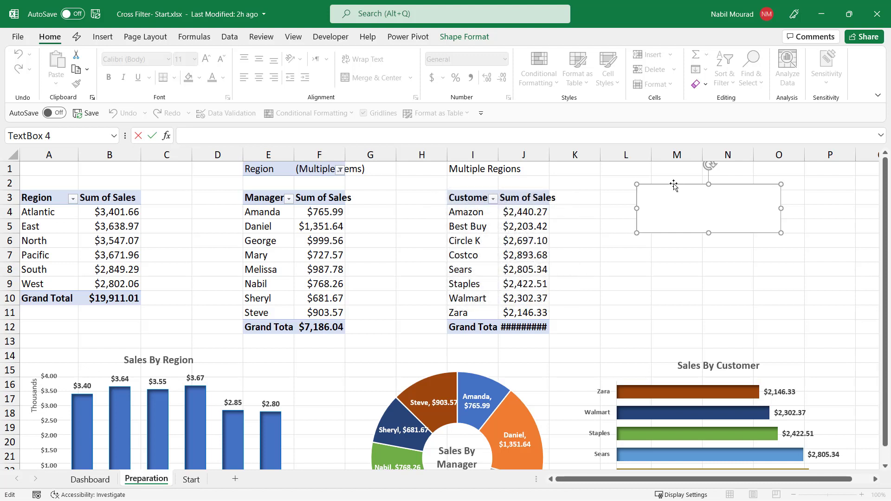
text(=)
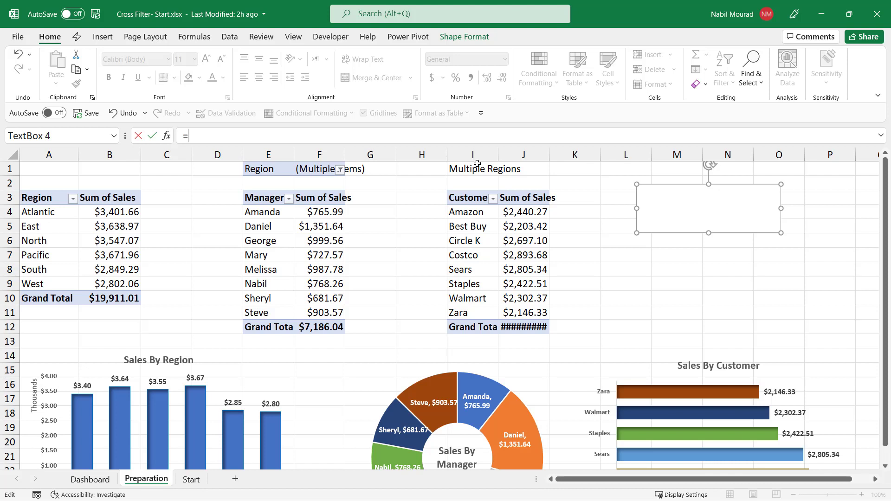
click(191, 478)
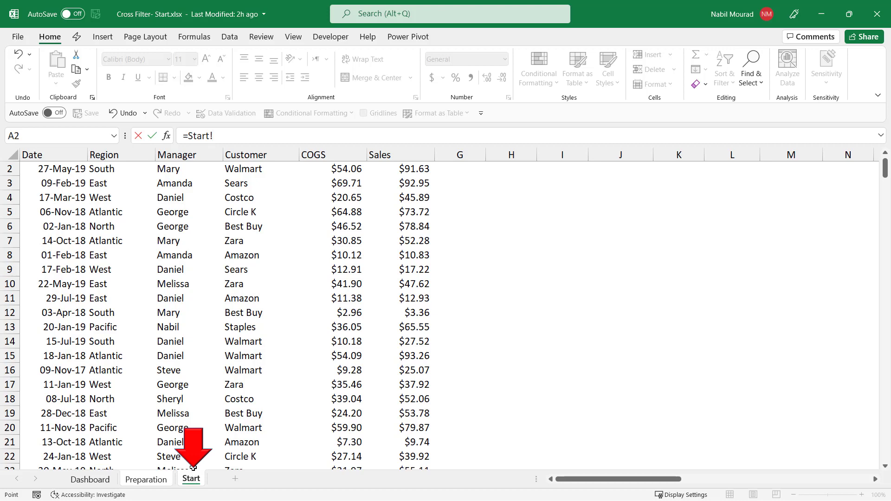
click(147, 479)
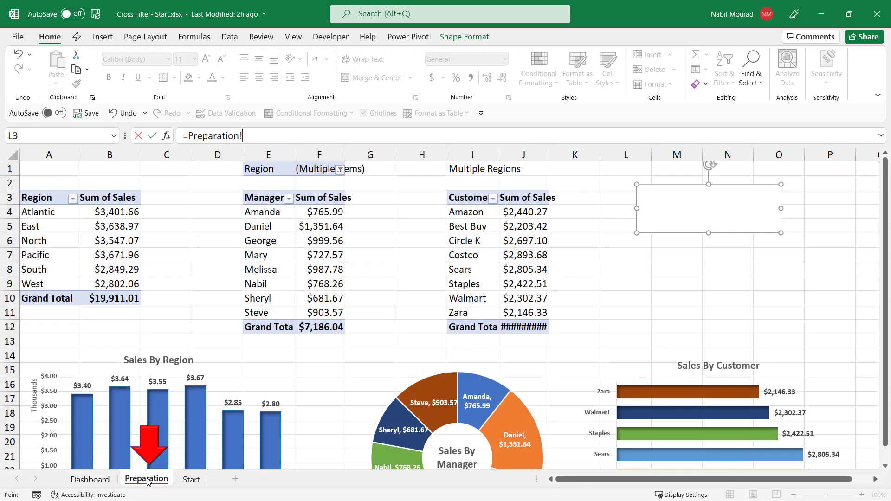
click(462, 170)
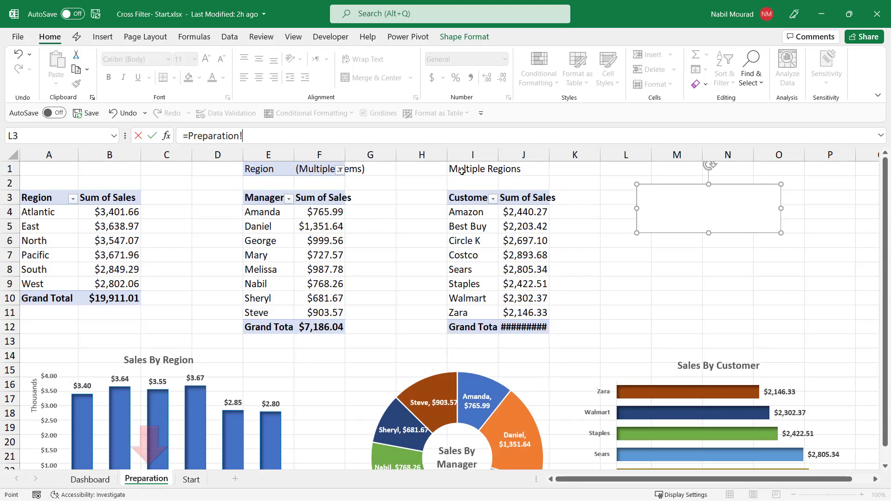
key(Return)
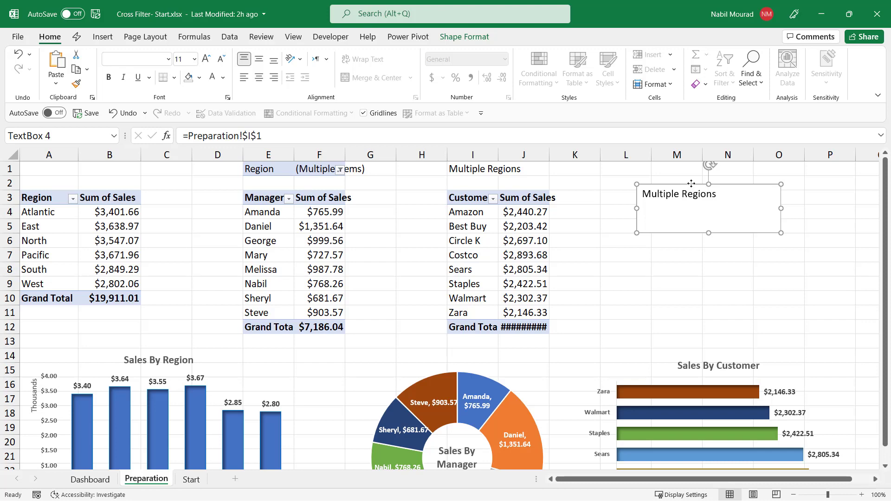
Paste the linked text box at cell K1 of the Dashboard sheet.
click(89, 480)
click(552, 171)
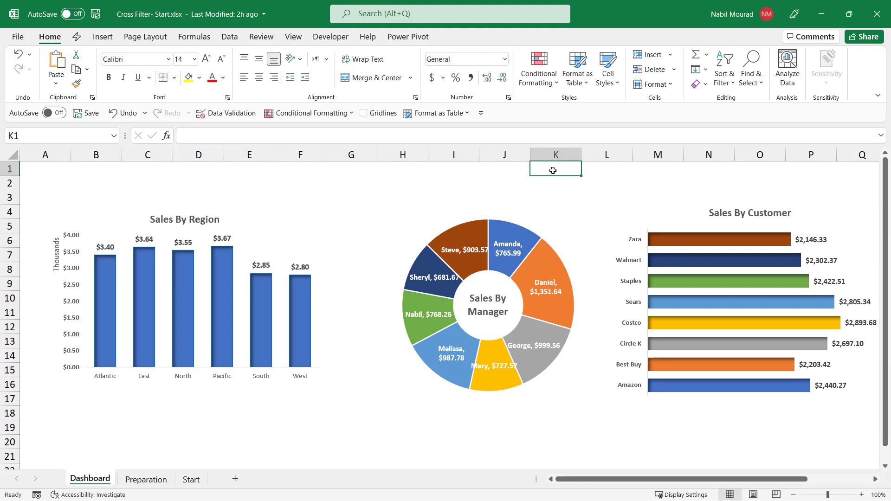
key(ctrl+v)
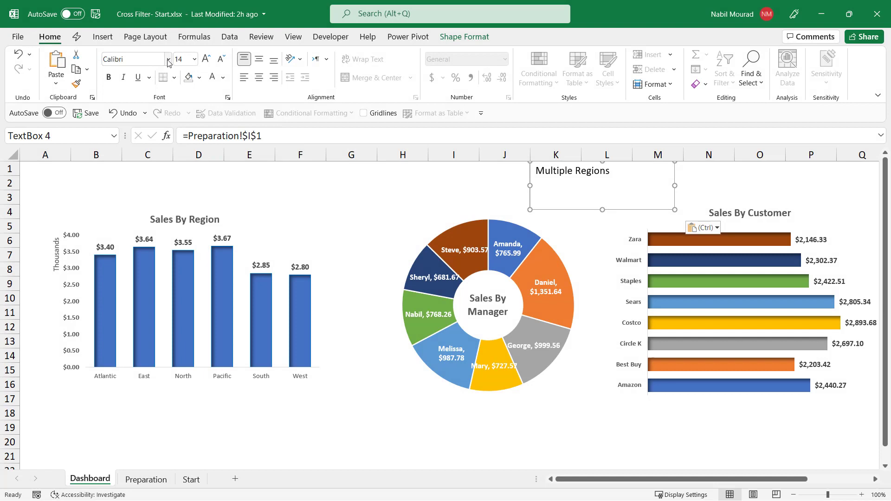
Format the region label in Britannic Bold at size 24 and center its text vertically and horizontally.
click(169, 62)
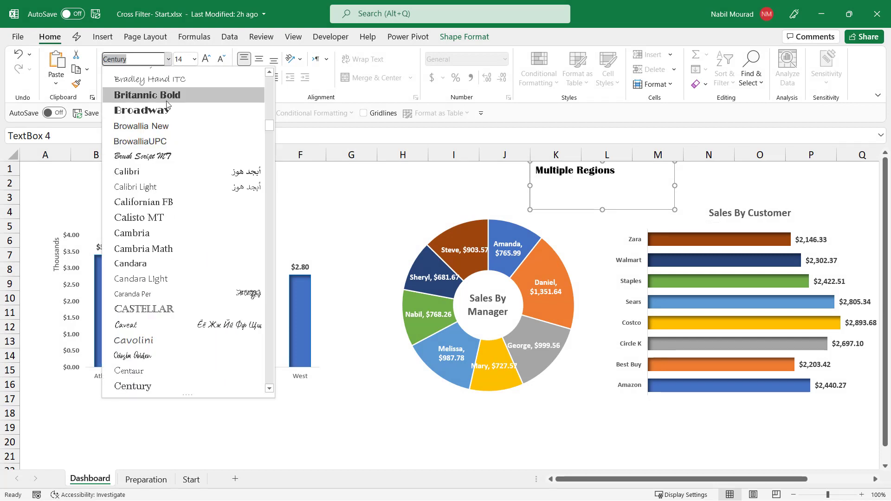
click(139, 92)
click(206, 59)
click(206, 59)
click(207, 59)
click(207, 59)
click(206, 59)
click(258, 60)
click(259, 77)
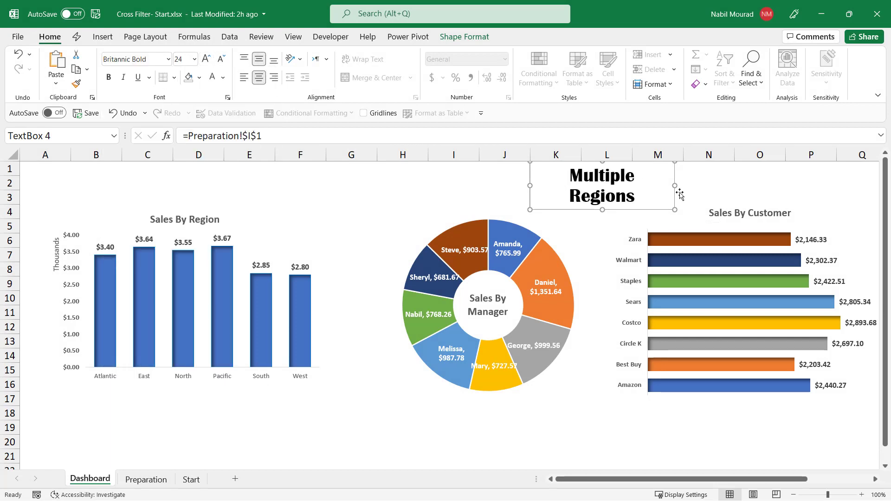
Widen the region label's text box to about 3.29", remove its outline and fill, and reposition it above the manager and customer charts.
drag(674, 186, 702, 168)
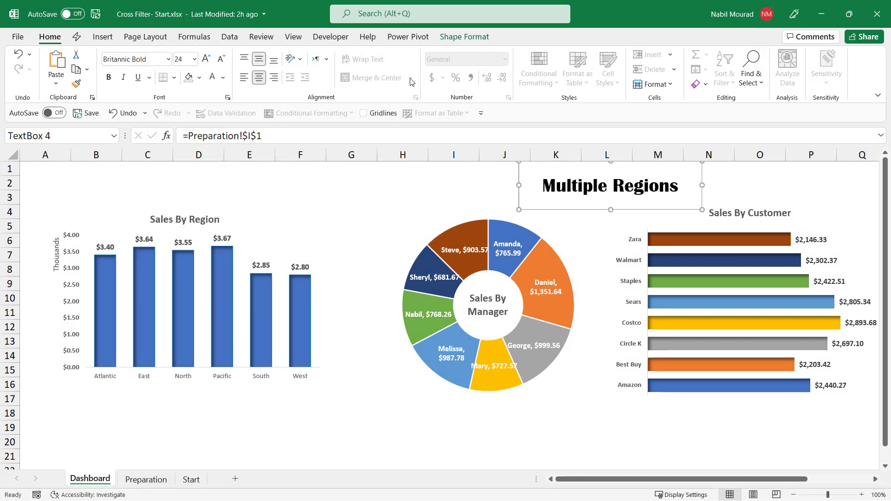
click(464, 37)
click(304, 69)
click(308, 213)
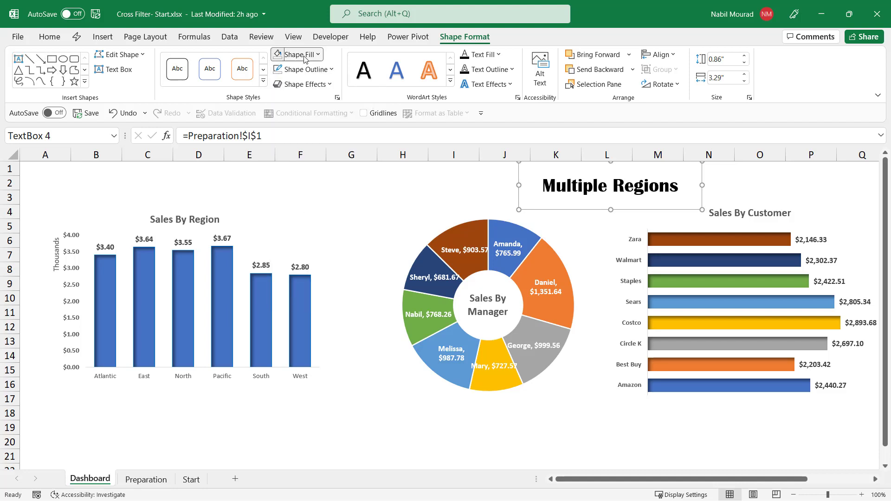
click(297, 54)
click(306, 198)
drag(703, 173, 691, 183)
Set the manager doughnut chart's properties to Don't move or size with cells.
click(586, 250)
click(559, 264)
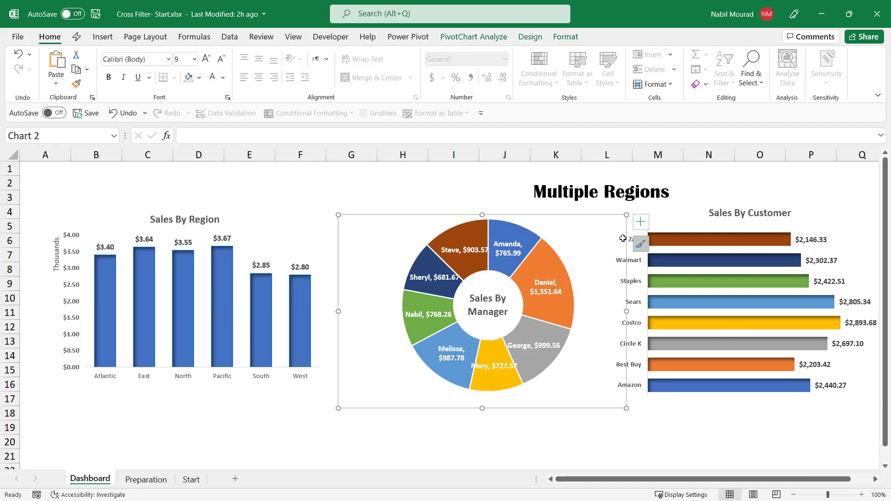
key(ctrl+1)
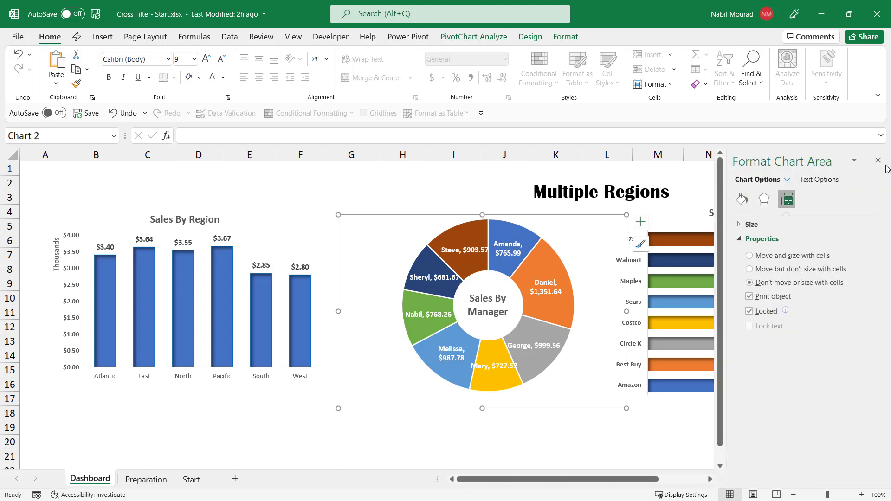
click(877, 160)
Set the customer bar chart's properties to Don't move or size with cells.
click(685, 224)
click(841, 226)
click(703, 202)
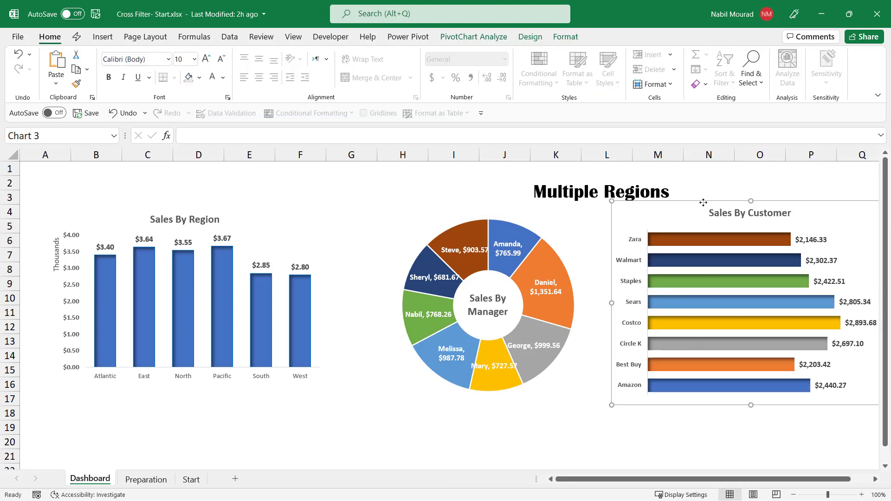
key(ctrl+1)
click(786, 199)
click(749, 282)
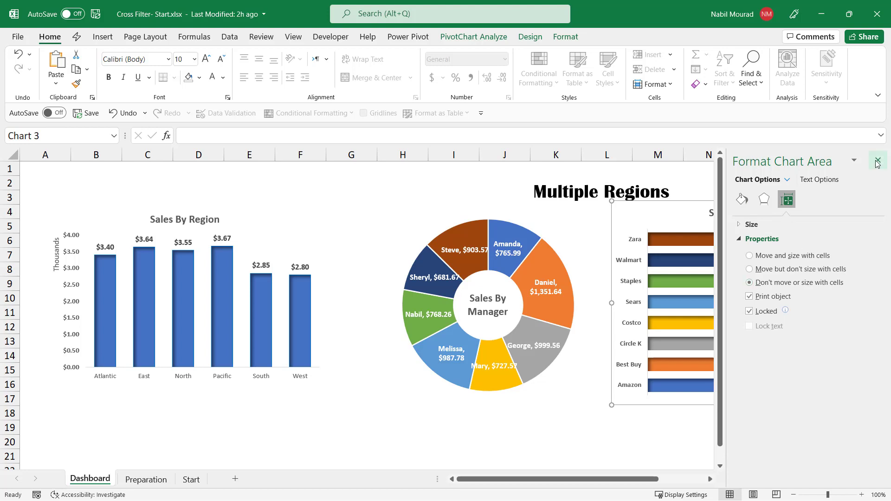
click(877, 161)
Shift the manager and customer charts slightly lower together, and lower the customer chart a little further below the region label.
click(875, 479)
click(875, 478)
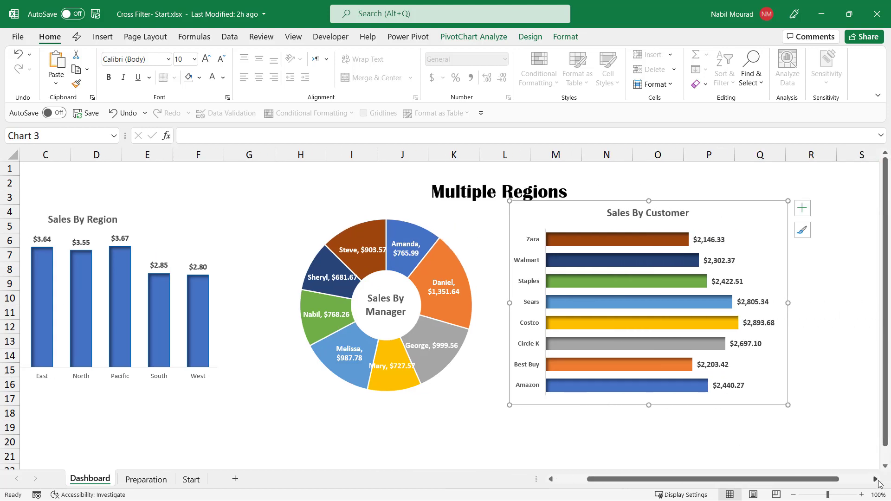
ctrl+click(463, 355)
drag(610, 404, 610, 405)
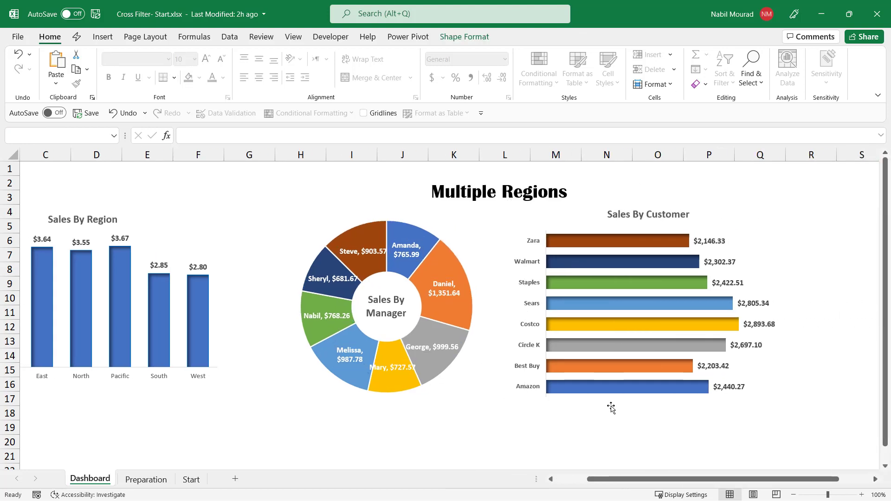
click(341, 186)
click(776, 274)
drag(787, 256, 788, 260)
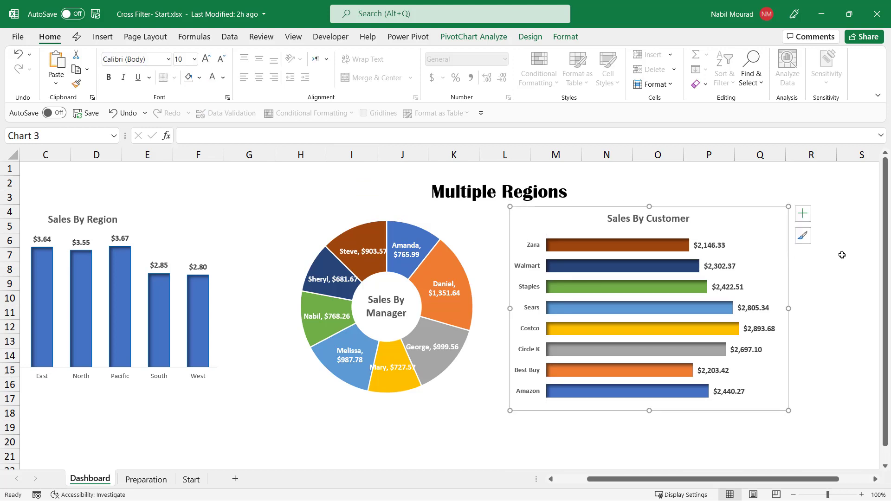
Adjust the upper edges of the manager and customer charts so the two charts roughly line up.
click(459, 244)
drag(236, 217, 236, 211)
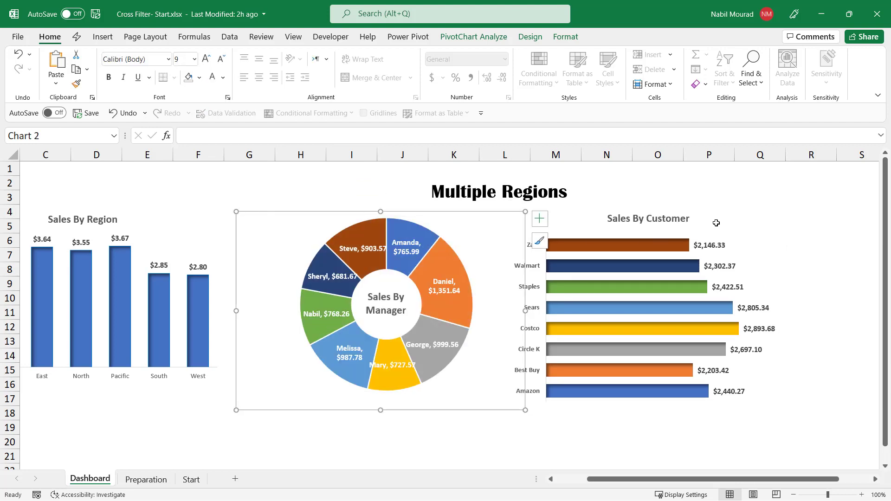
click(688, 222)
ctrl+click(455, 238)
click(679, 223)
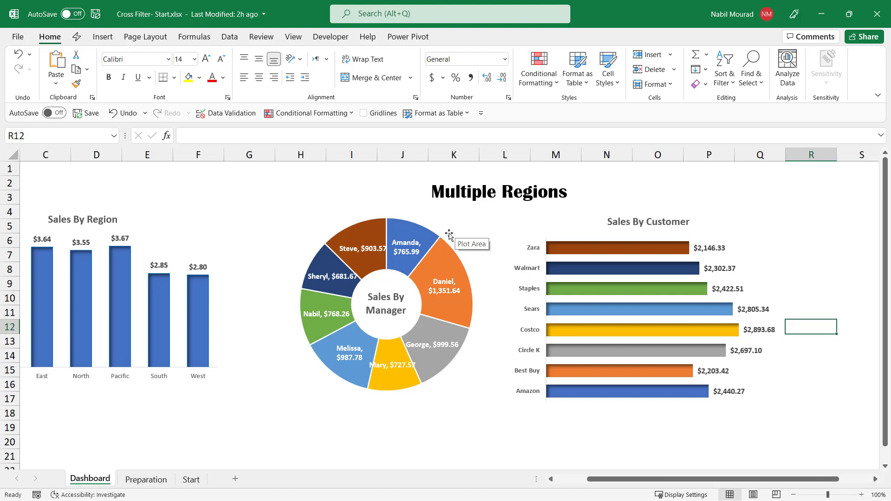
Group the manager chart, the customer chart and the region label text box into one object.
click(474, 260)
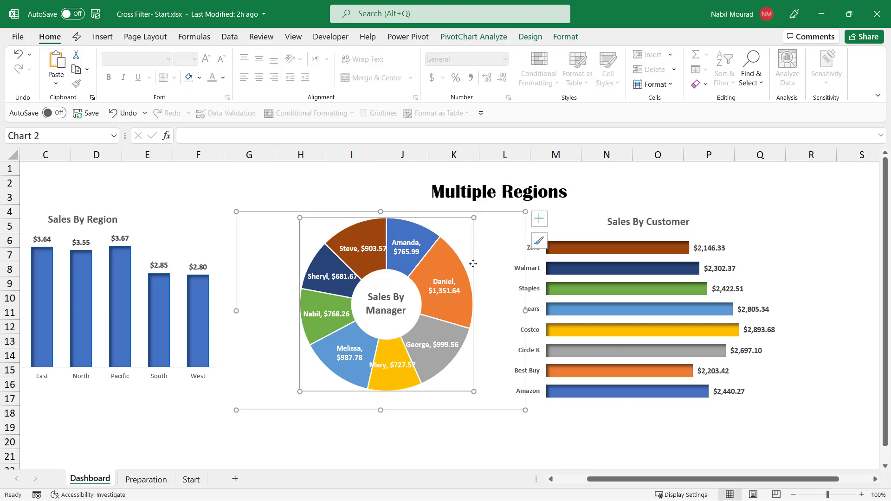
ctrl+click(585, 238)
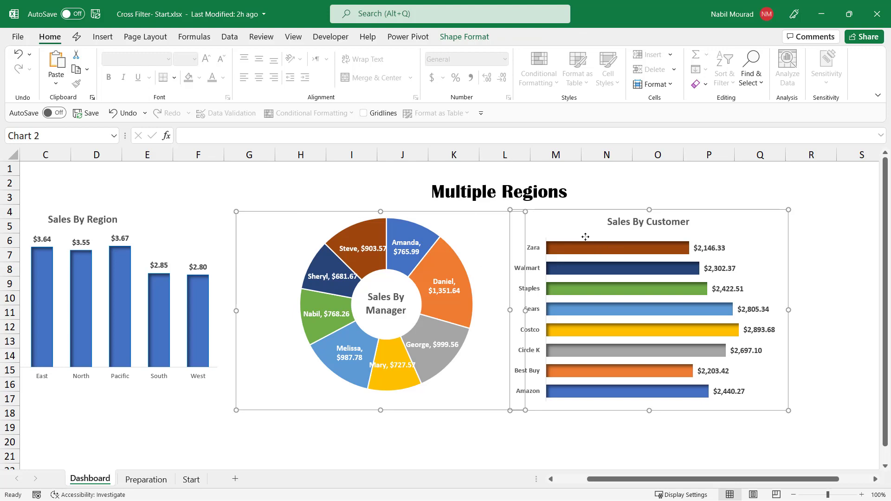
ctrl+click(481, 194)
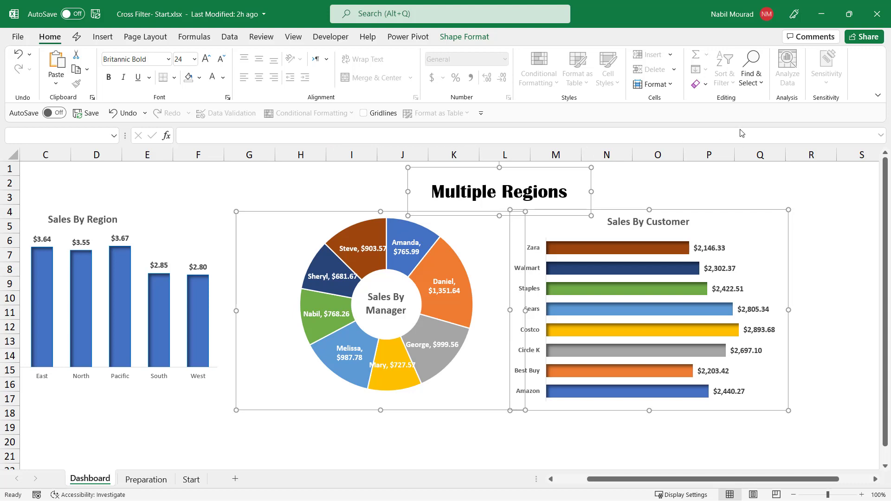
click(464, 36)
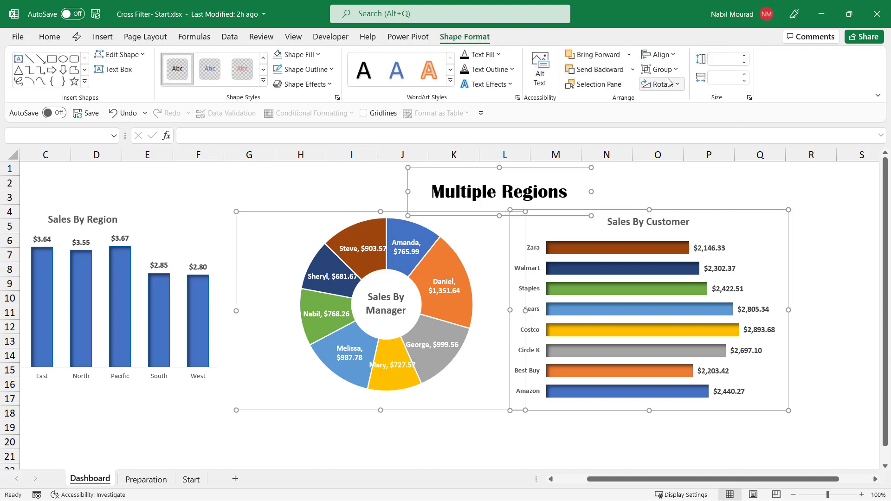
click(661, 70)
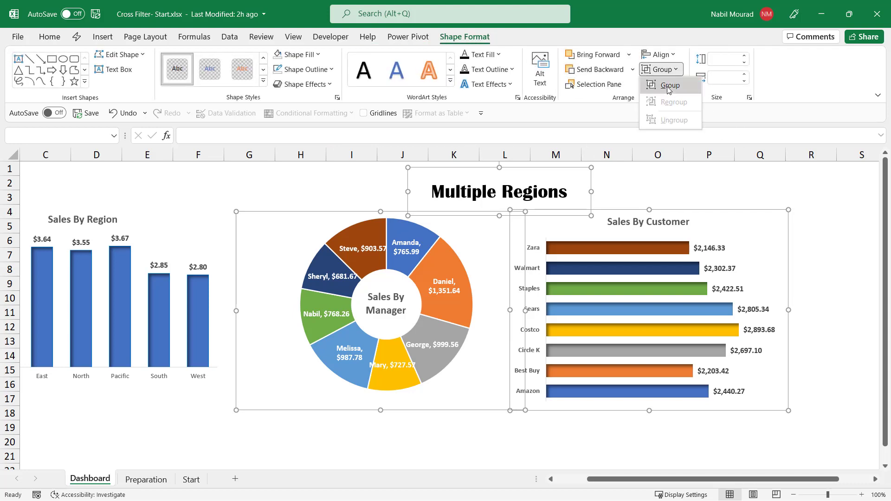
click(668, 86)
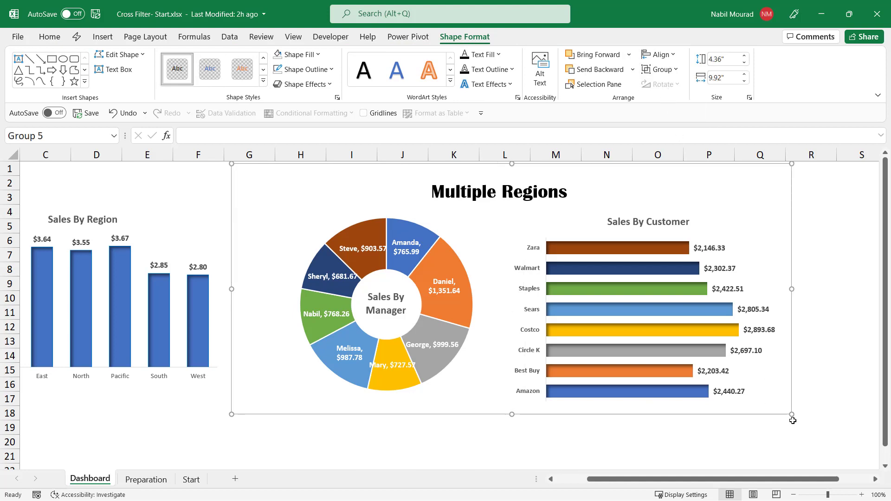
Shrink the grouped charts and label to about 3.95" high by 9.35" wide and move the group slightly closer to the region chart.
drag(789, 413, 755, 388)
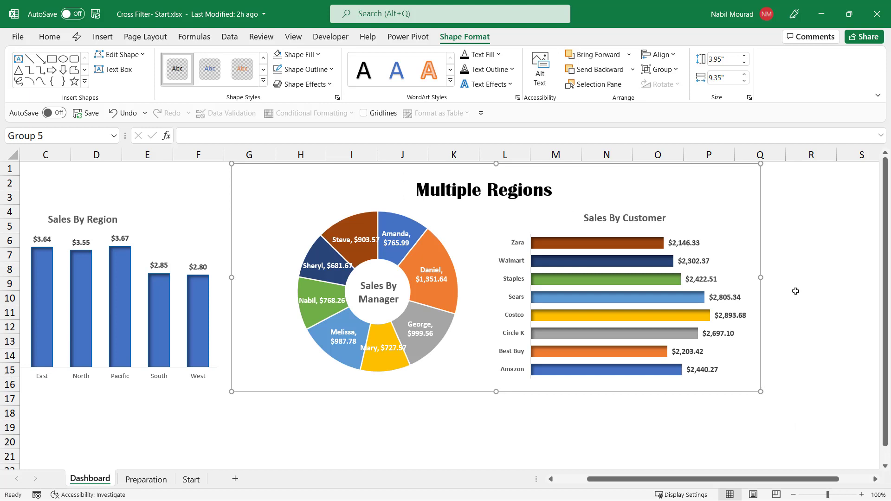
mouse_move(758, 249)
mouse_down()
mouse_move(780, 251)
mouse_move(746, 249)
mouse_up()
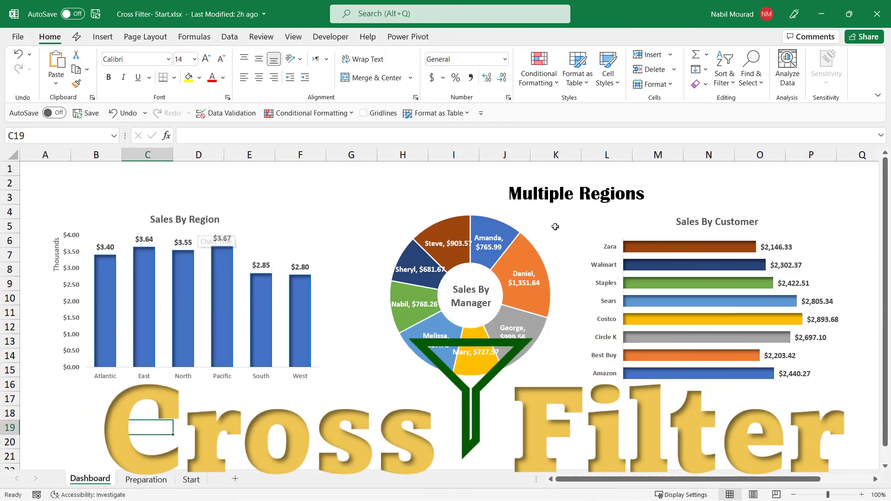
Insert a Region slicer for the manager PivotTable on the Preparation sheet.
mouse_move(710, 285)
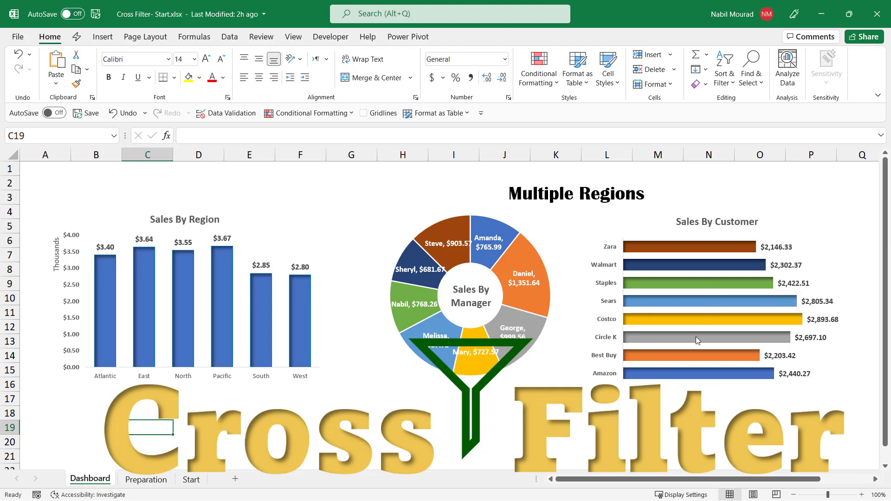
mouse_move(664, 374)
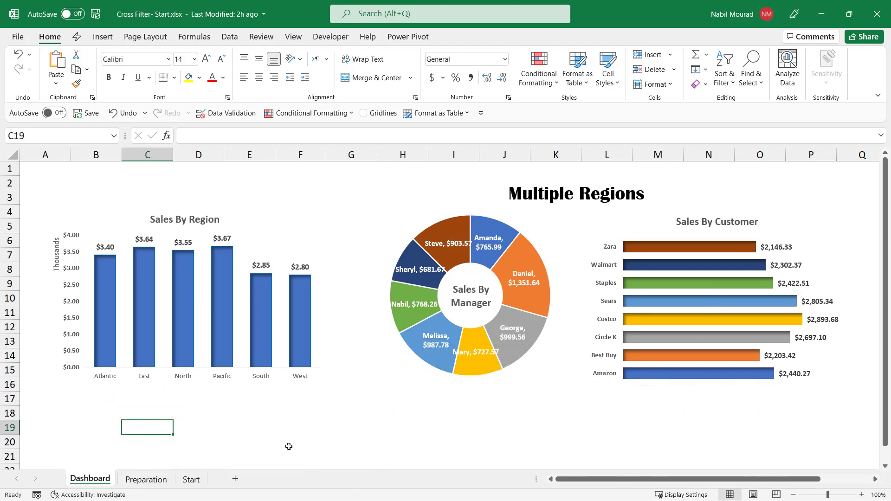
click(148, 479)
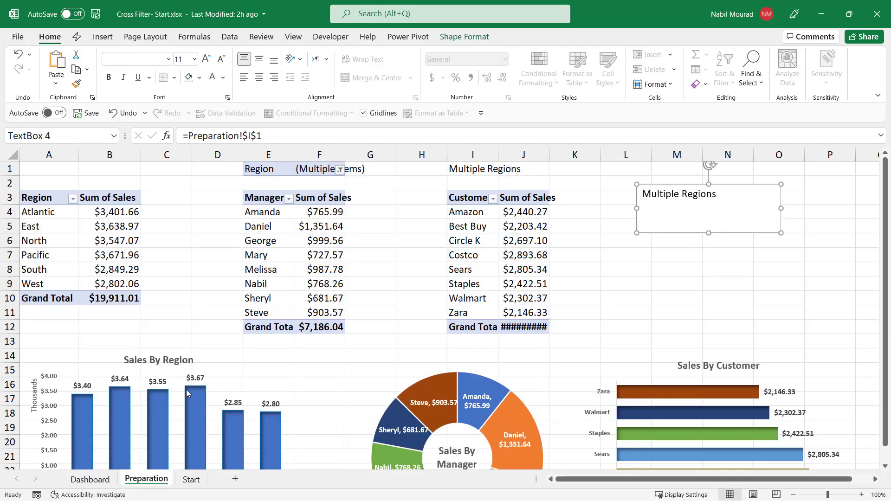
click(316, 235)
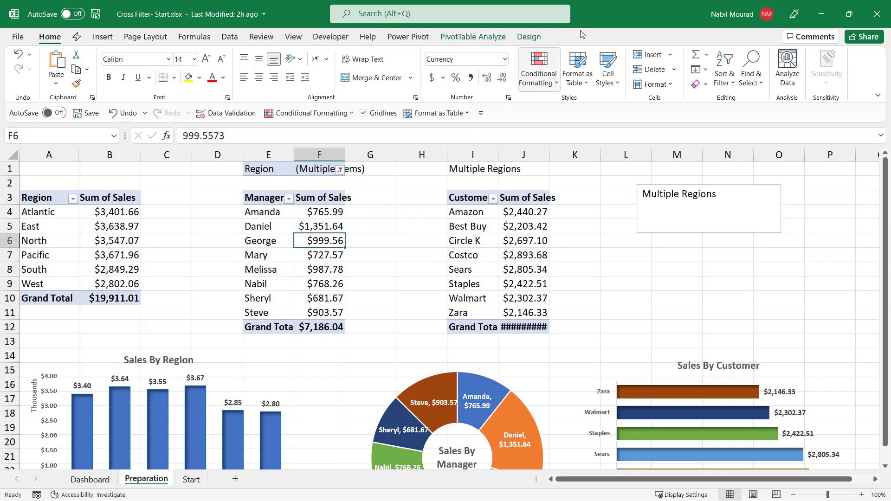
click(492, 41)
click(299, 70)
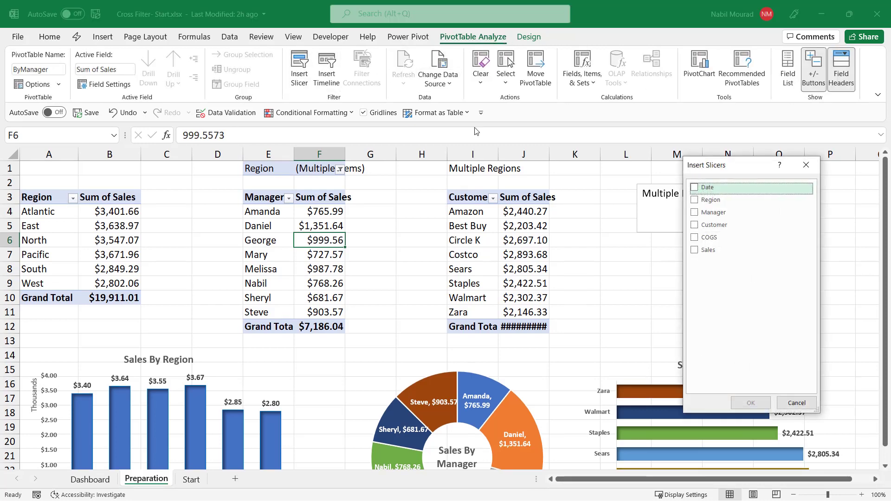
drag(735, 170, 534, 165)
click(494, 196)
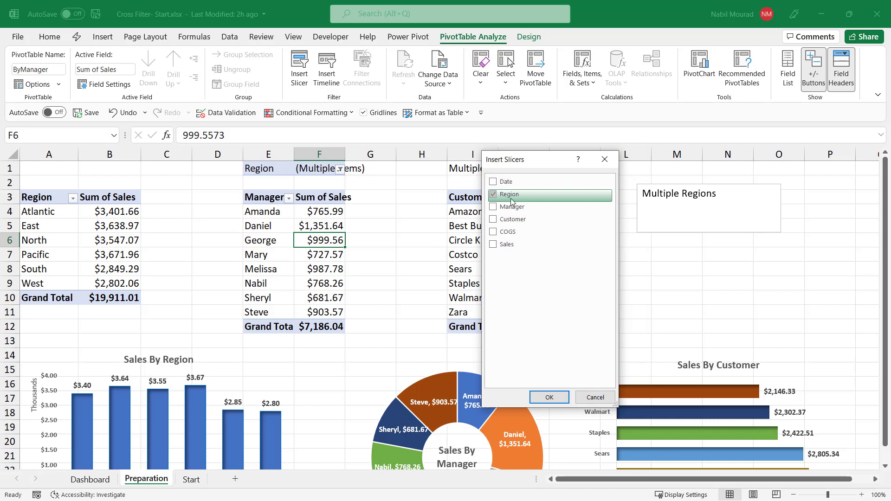
click(549, 398)
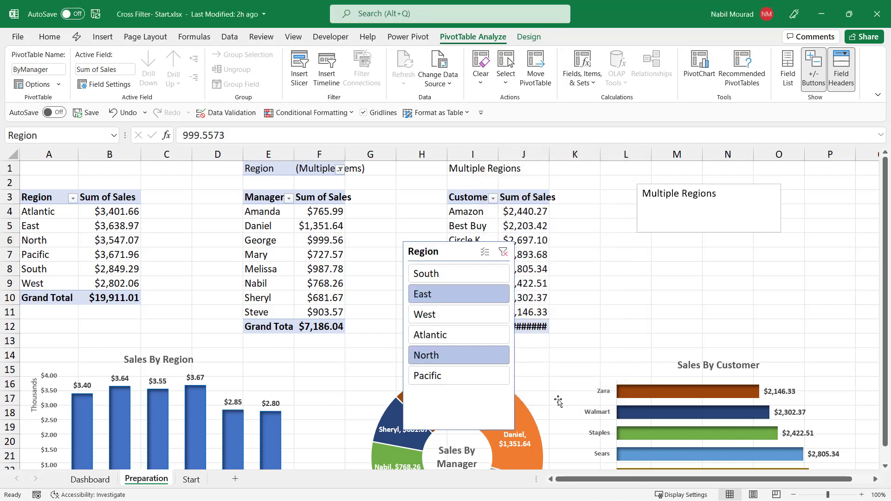
Shift the Region slicer slightly and connect it to the ByCustomer PivotTable as well.
drag(454, 254, 456, 240)
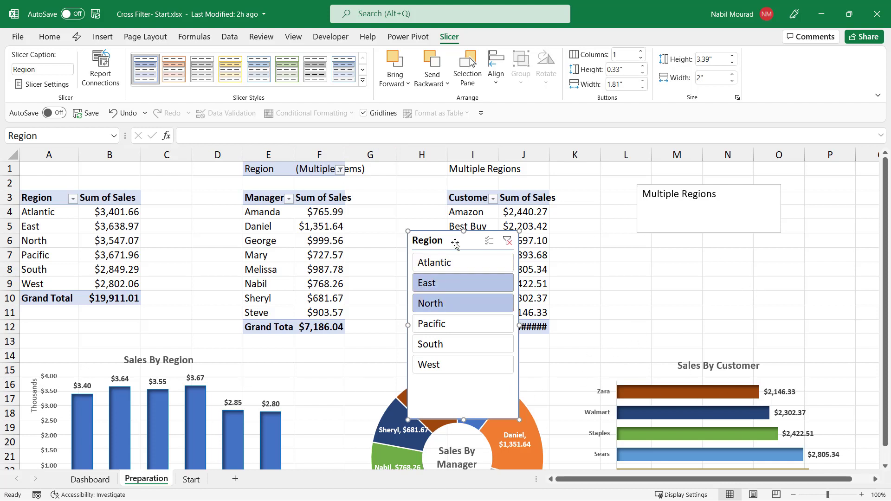
right_click(456, 239)
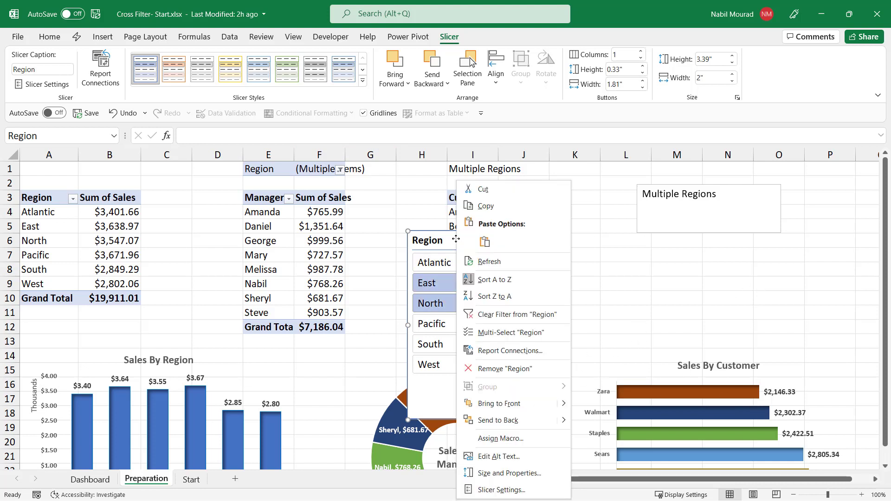
click(510, 350)
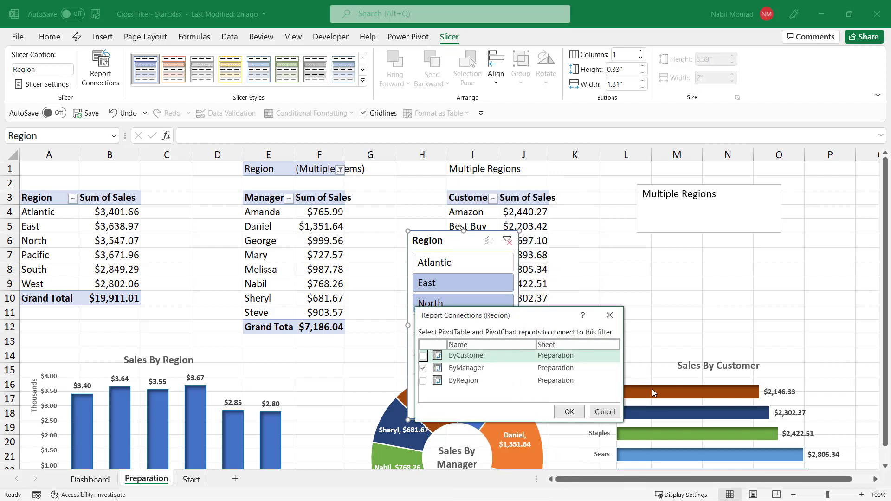
click(423, 357)
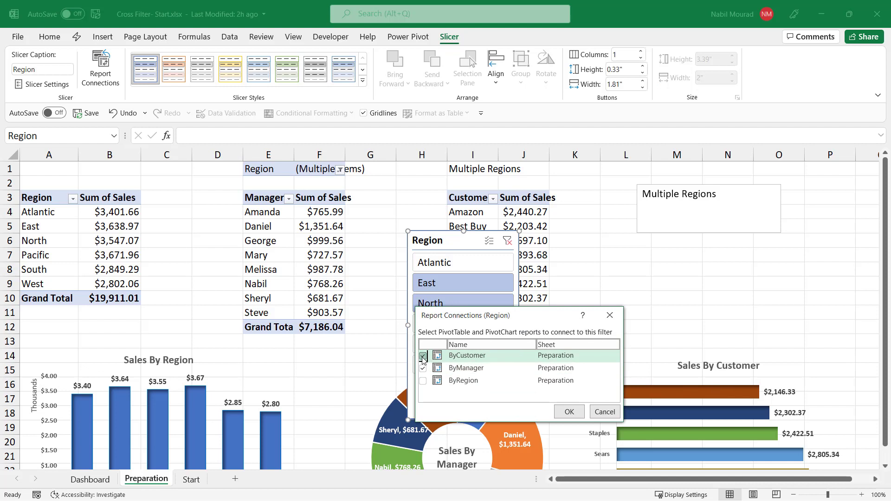
click(569, 412)
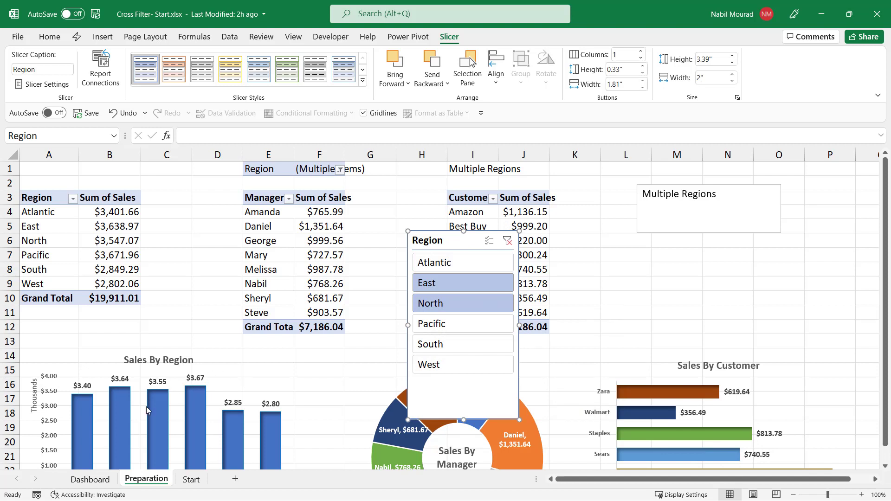
Paste the Region slicer onto the Dashboard sheet and place it between the region and manager charts.
click(90, 479)
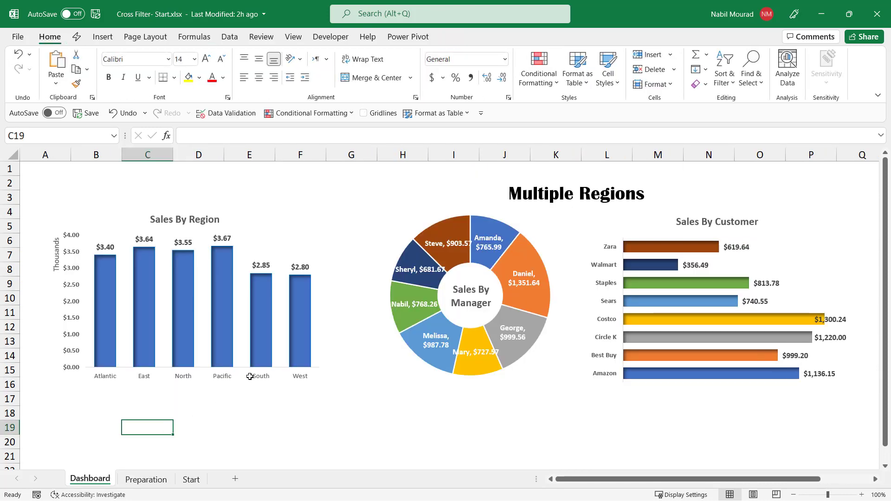
key(ctrl+v)
drag(176, 434, 383, 187)
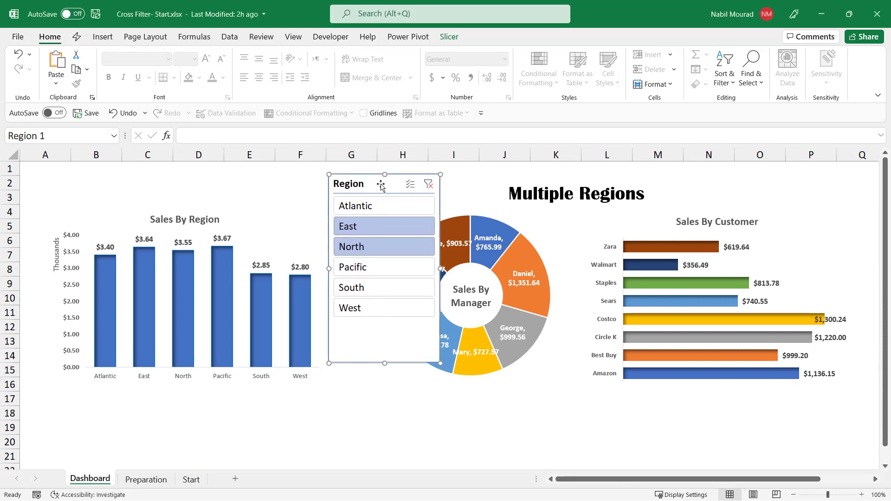
Turn off the header display in the Dashboard slicer's settings.
right_click(380, 185)
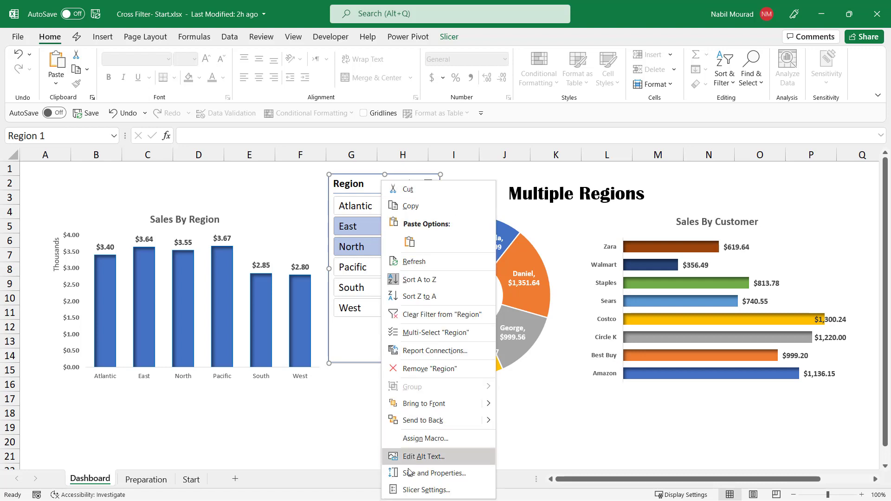
click(410, 489)
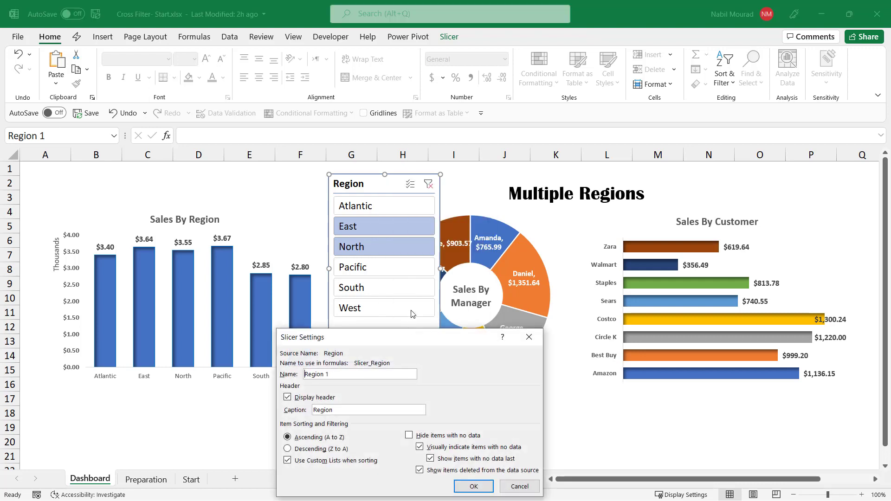
drag(405, 337, 434, 258)
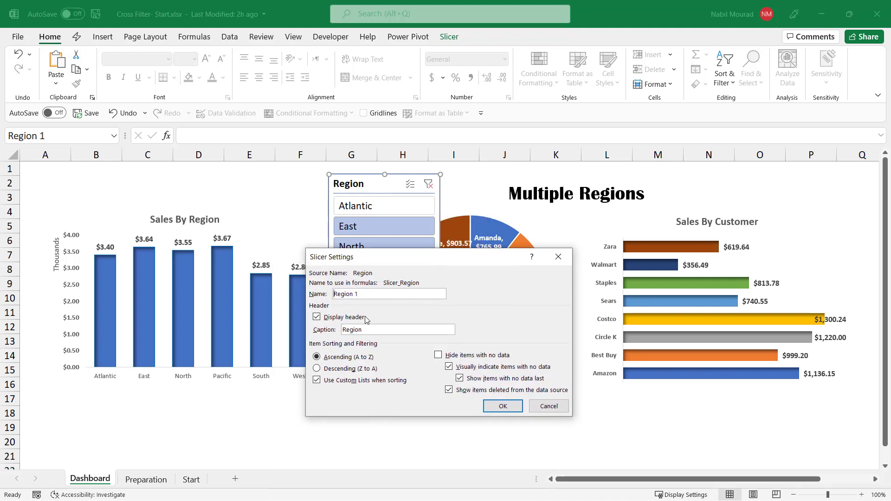
click(317, 318)
click(503, 407)
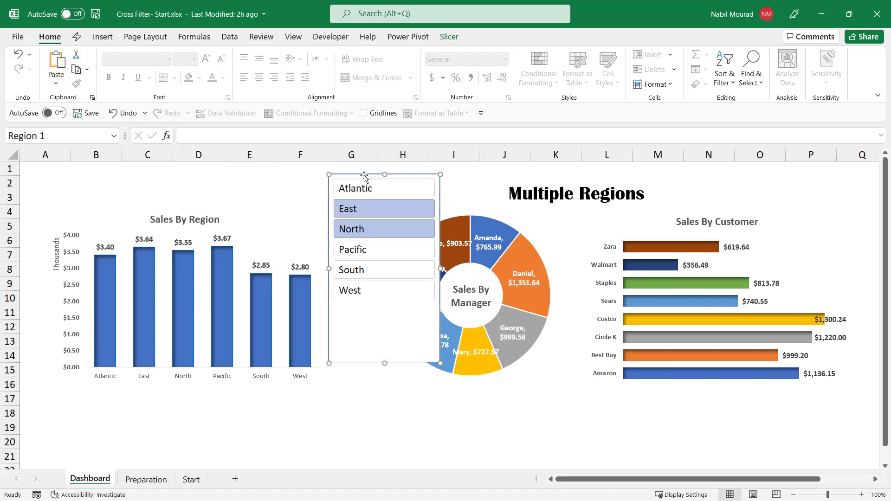
Reshape the slicer into a six-column strip about 0.65" high by 5.57" wide, placed just below the region chart.
drag(441, 363, 635, 212)
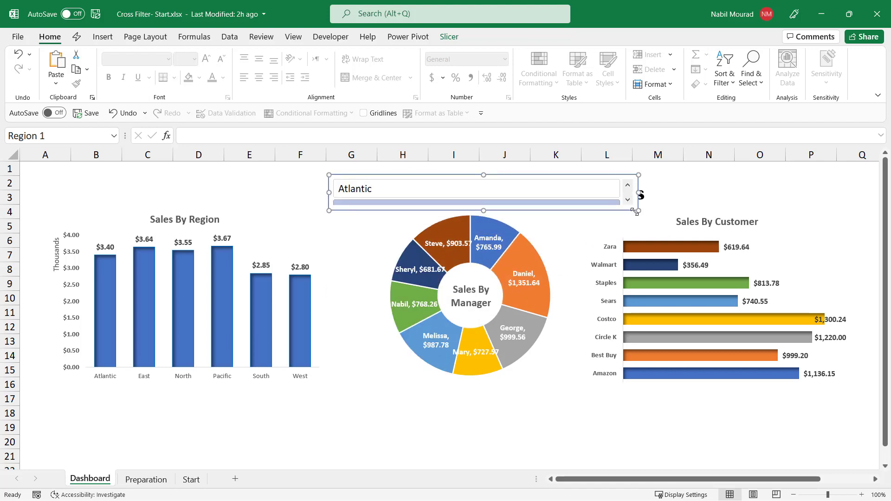
click(448, 36)
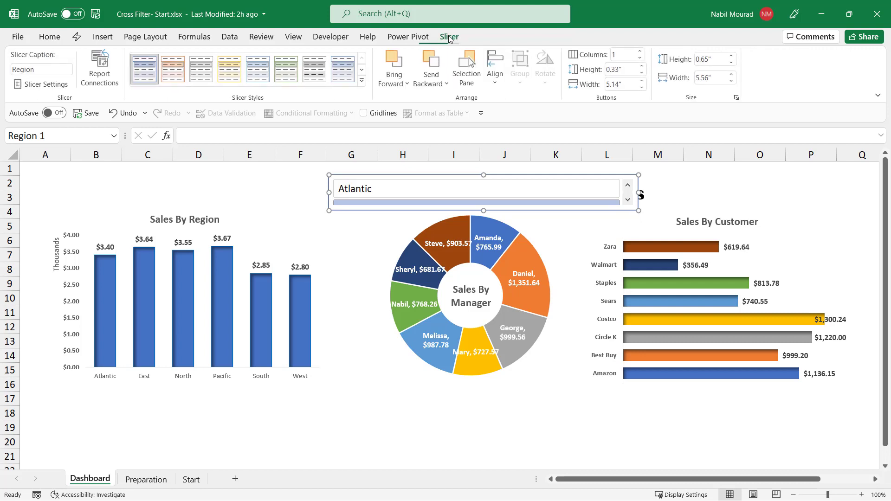
click(641, 53)
click(642, 52)
click(641, 53)
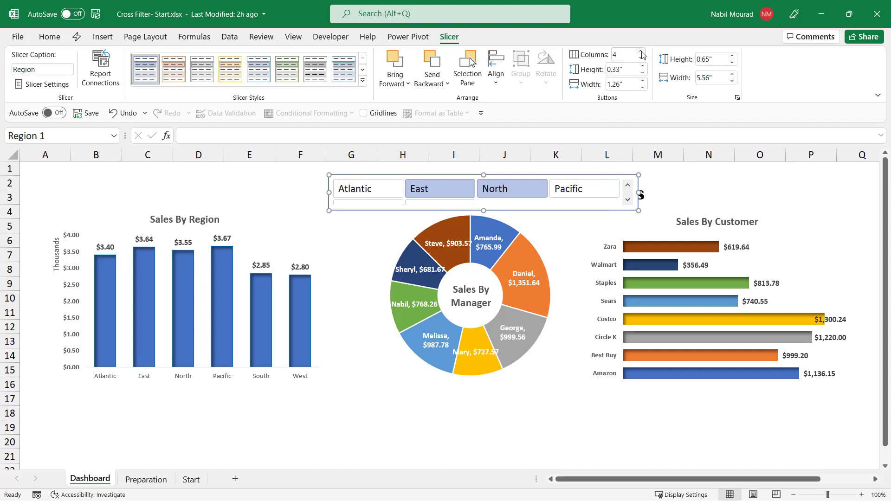
click(641, 53)
click(641, 52)
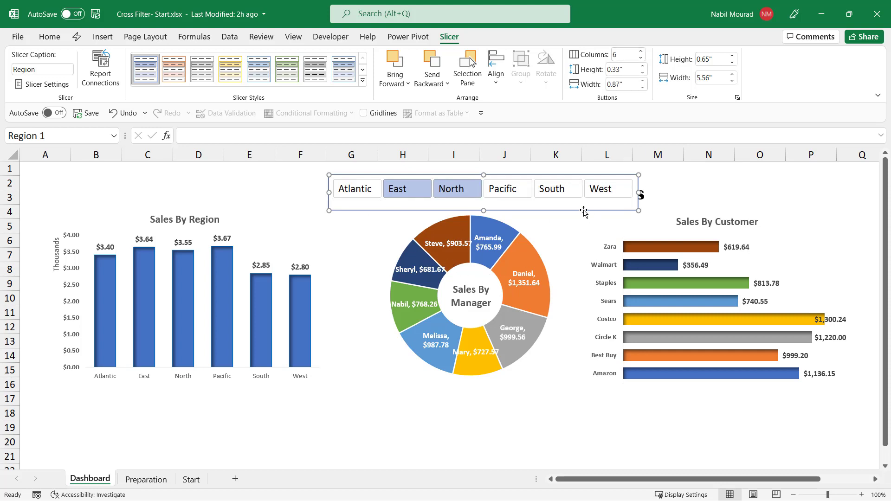
drag(585, 209, 420, 450)
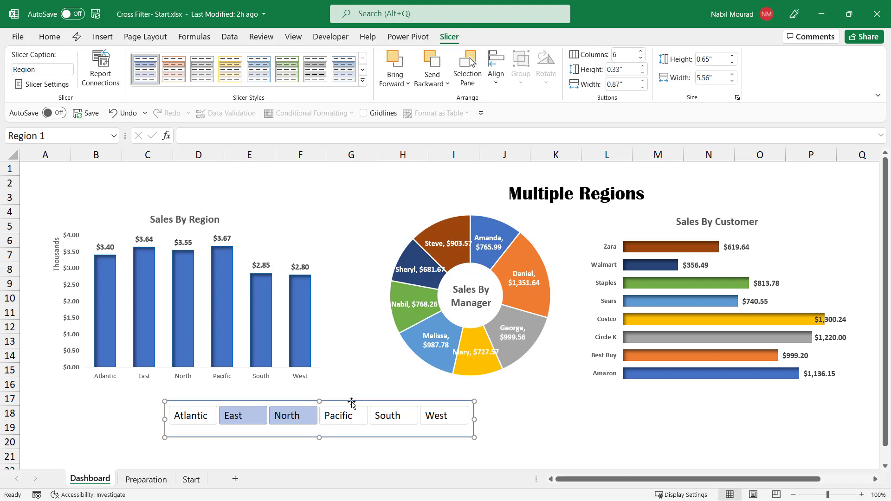
drag(351, 403, 350, 396)
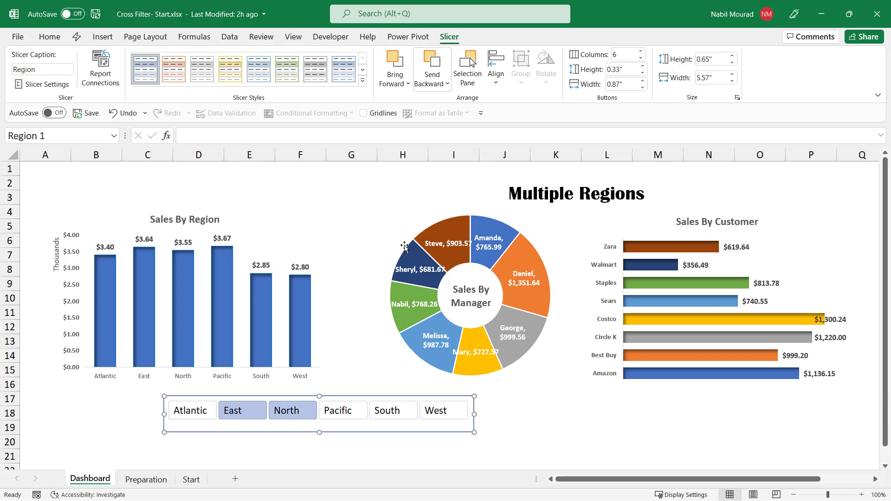
Duplicate the slicer's current light blue style and name the copy CrossFilter.
right_click(146, 70)
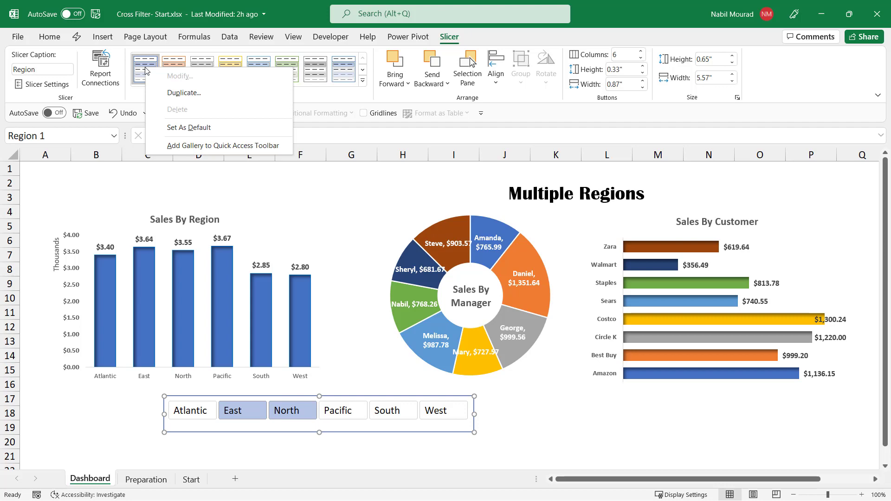
click(174, 92)
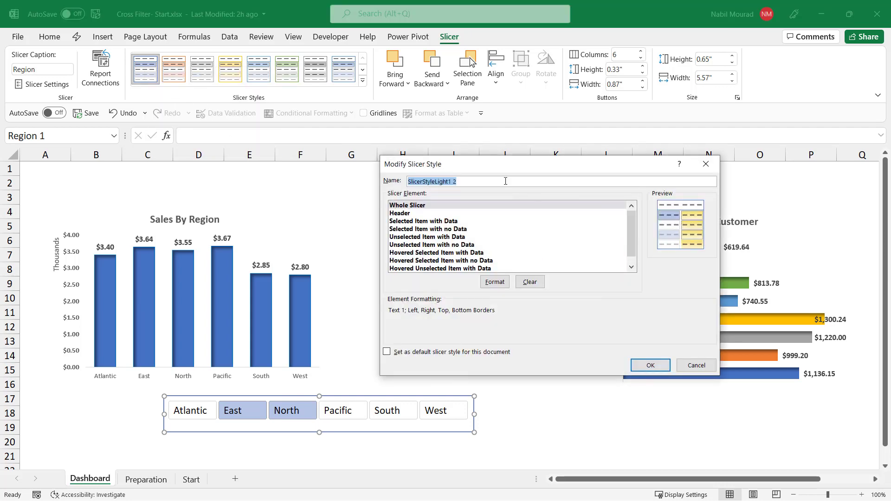
text(CrossFilter)
Format the Whole Slicer element of the CrossFilter style with no border and no background color.
click(416, 207)
click(495, 283)
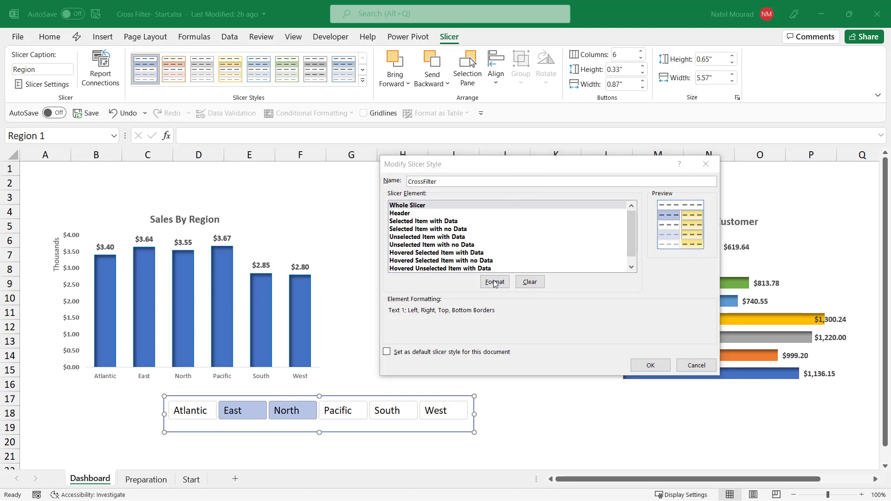
drag(667, 185, 532, 138)
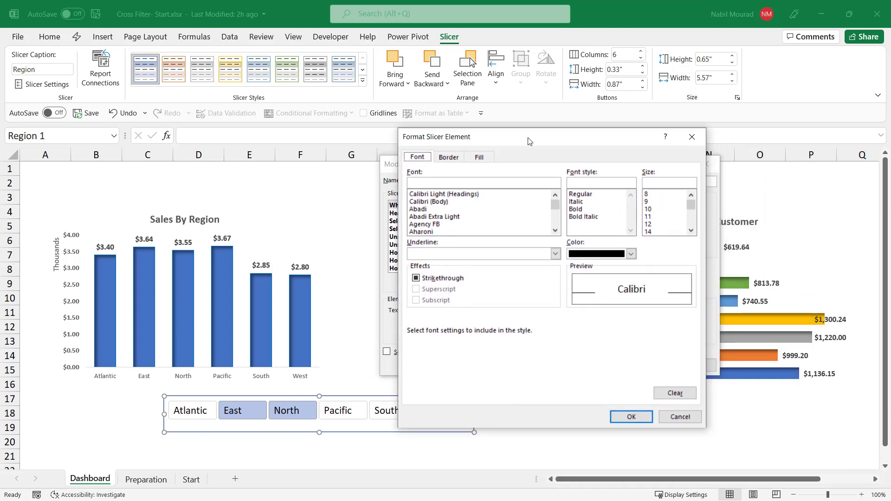
click(449, 158)
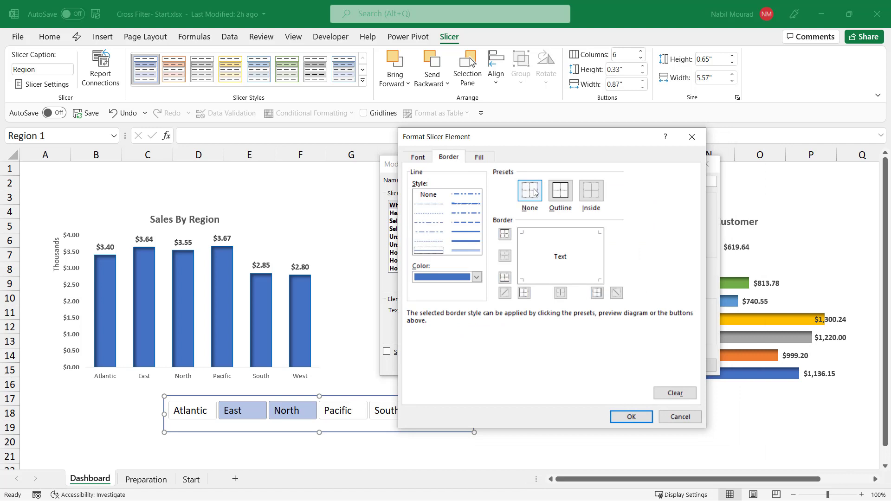
click(479, 158)
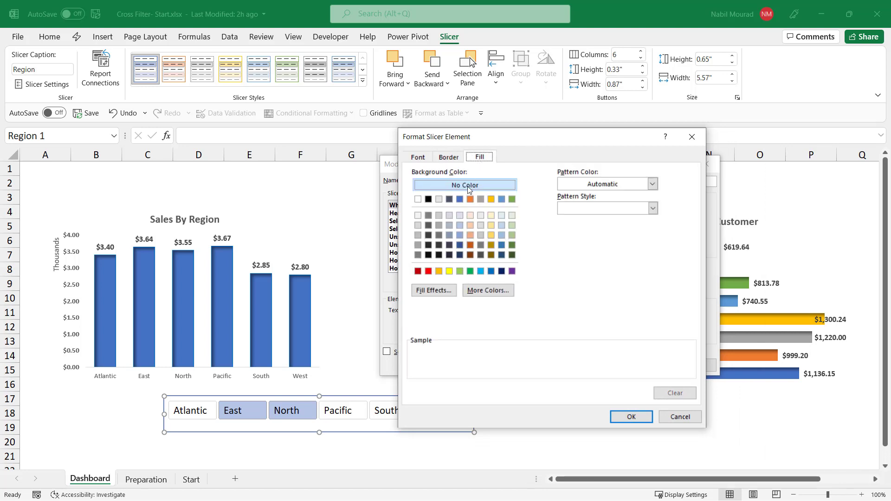
click(631, 416)
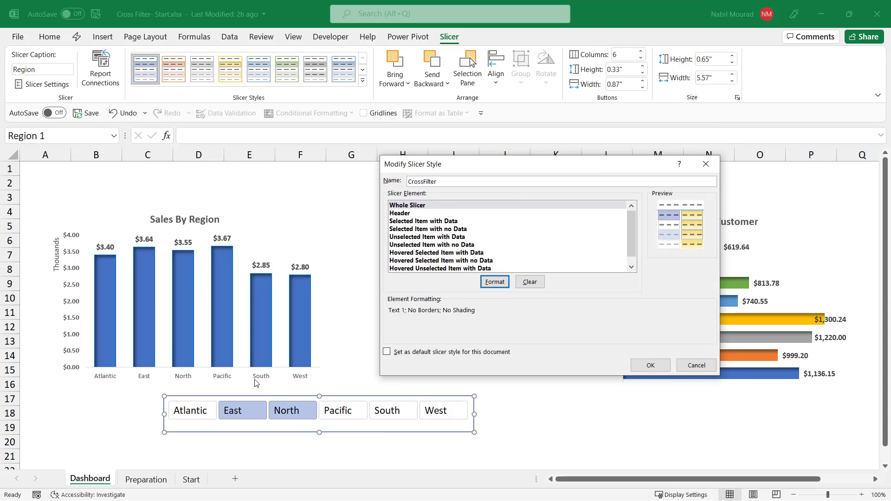
Format the CrossFilter style's Selected Item with Data element with a white background, no border and a bold 12 pt font.
click(430, 222)
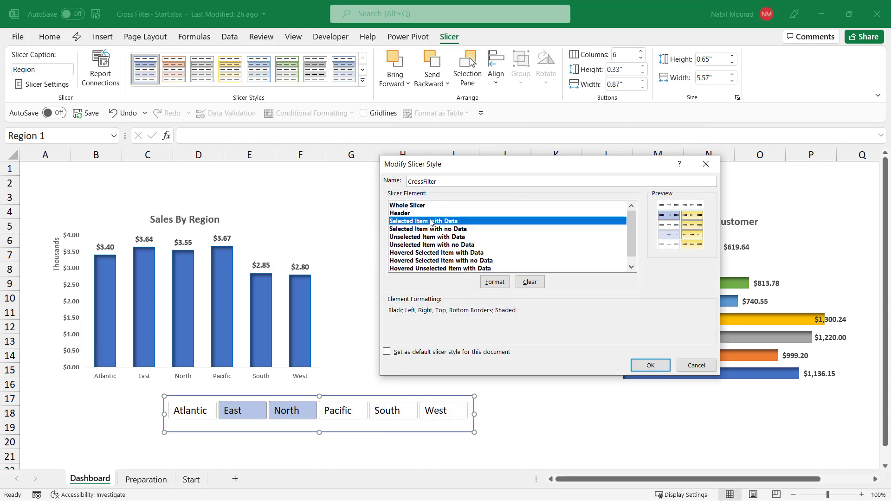
click(494, 281)
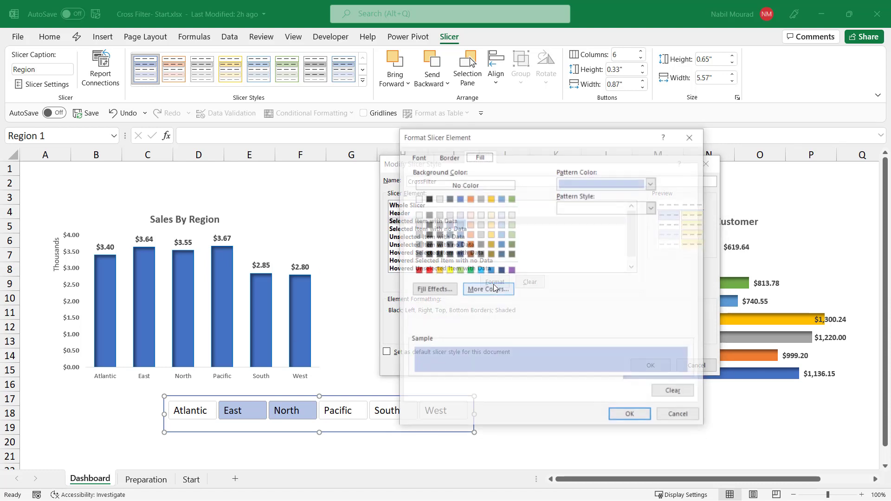
click(418, 199)
click(448, 156)
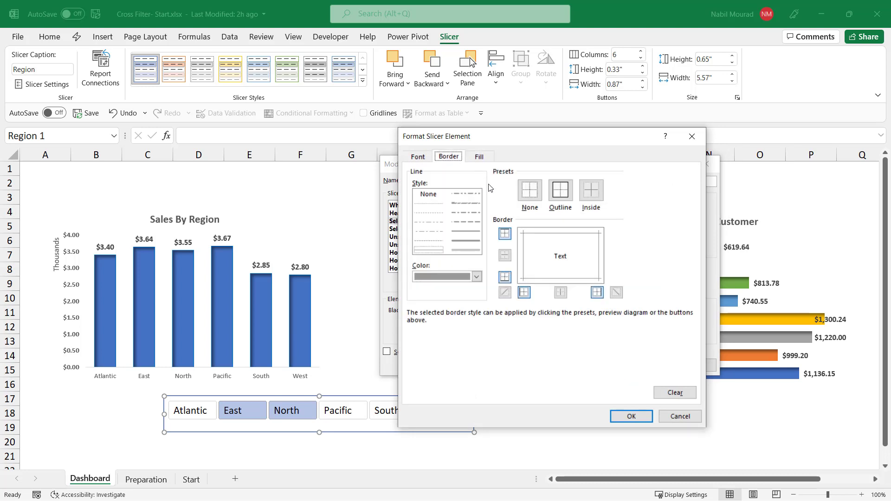
click(533, 196)
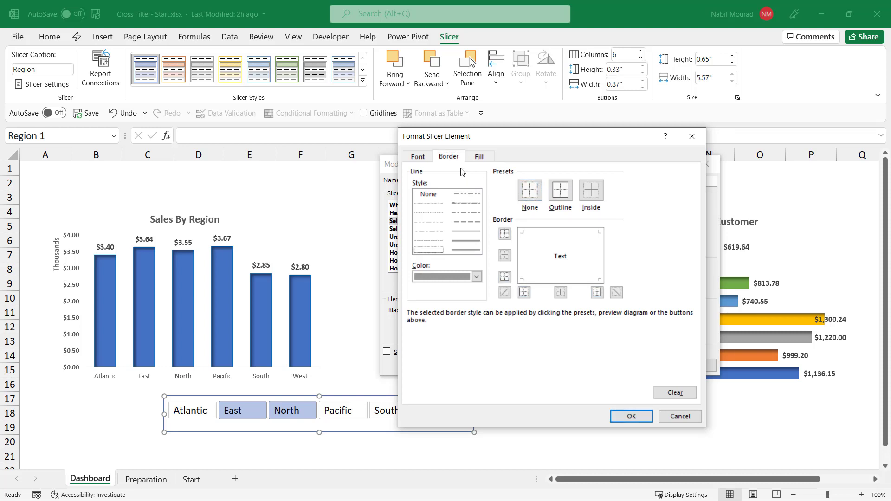
click(418, 156)
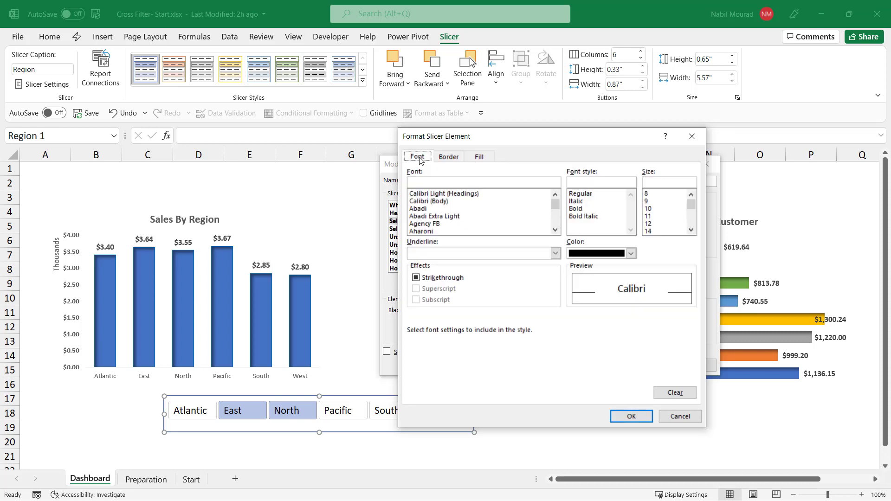
click(575, 209)
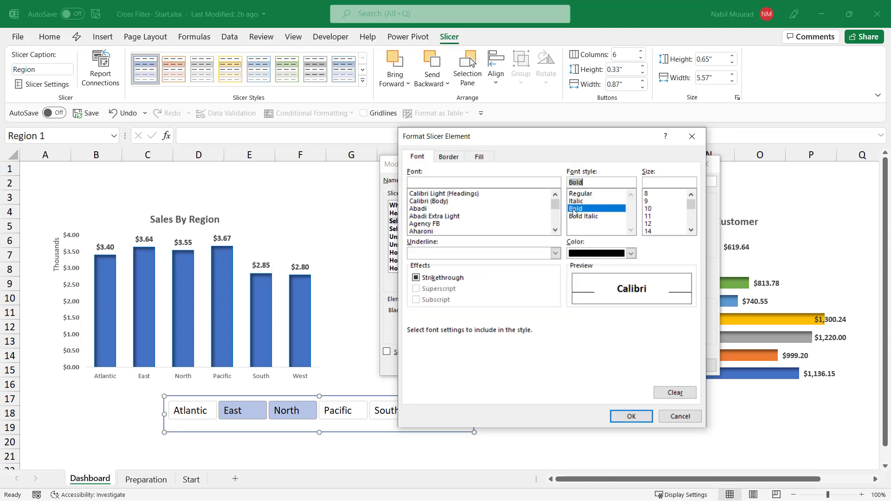
click(649, 224)
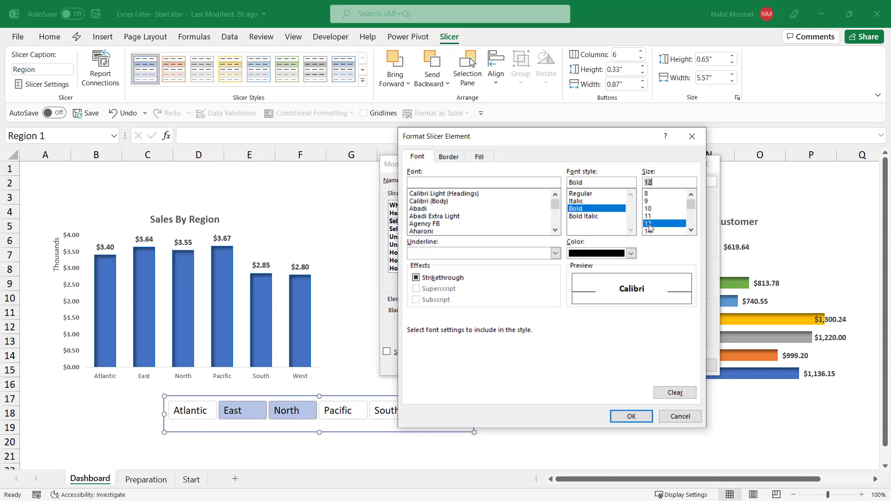
click(633, 417)
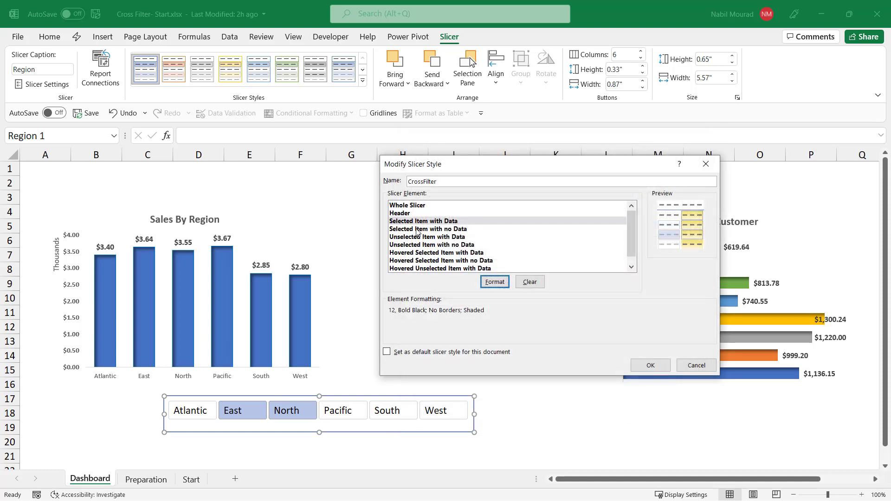
Format the Unselected Item with Data element of the CrossFilter style with no border and no background color.
click(418, 238)
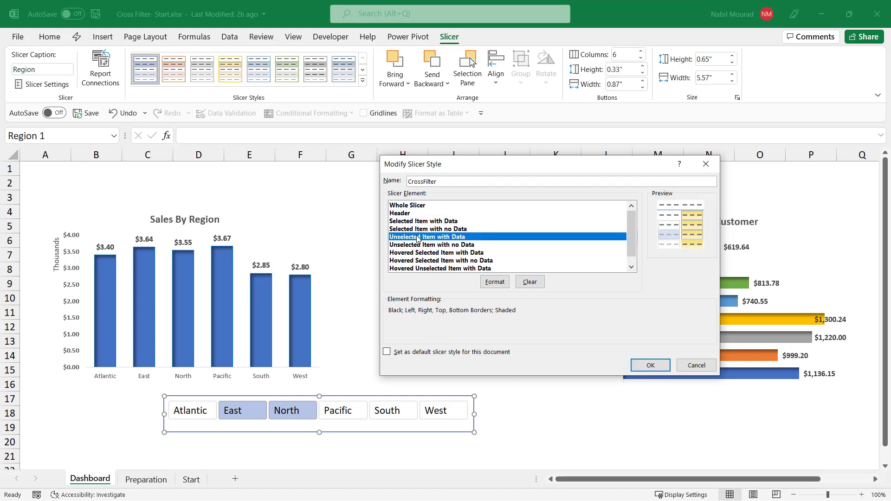
click(494, 282)
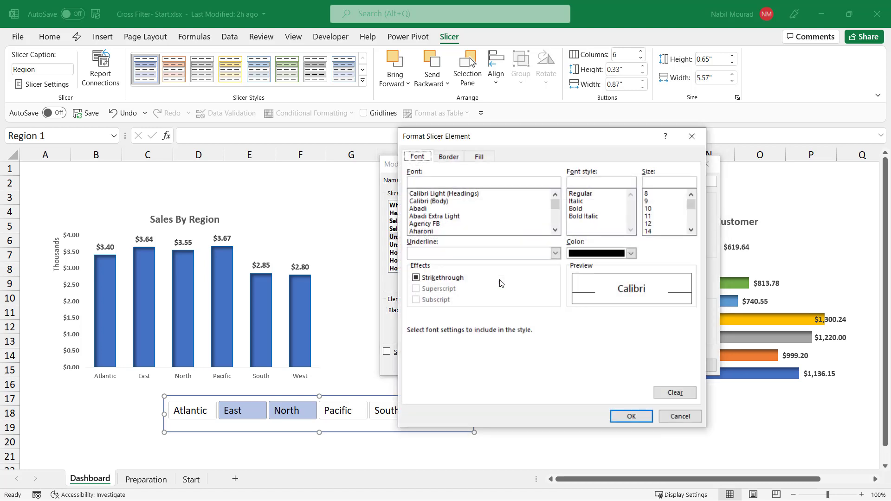
click(445, 158)
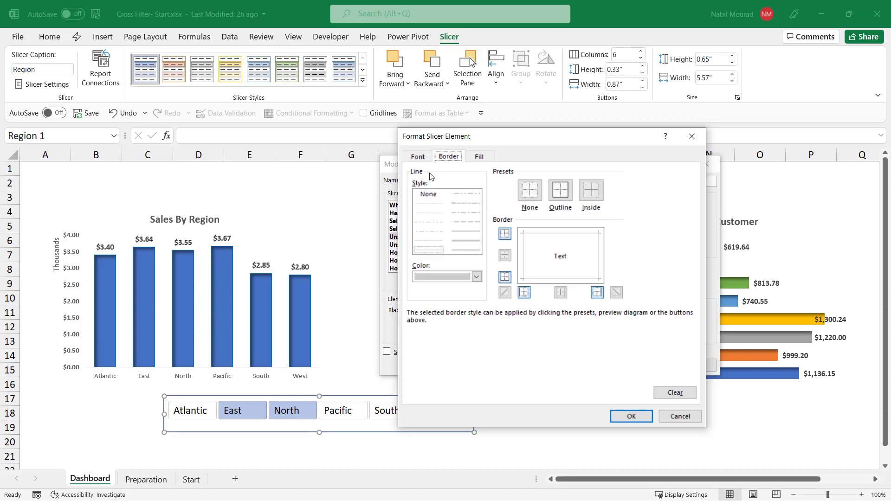
click(527, 193)
click(479, 157)
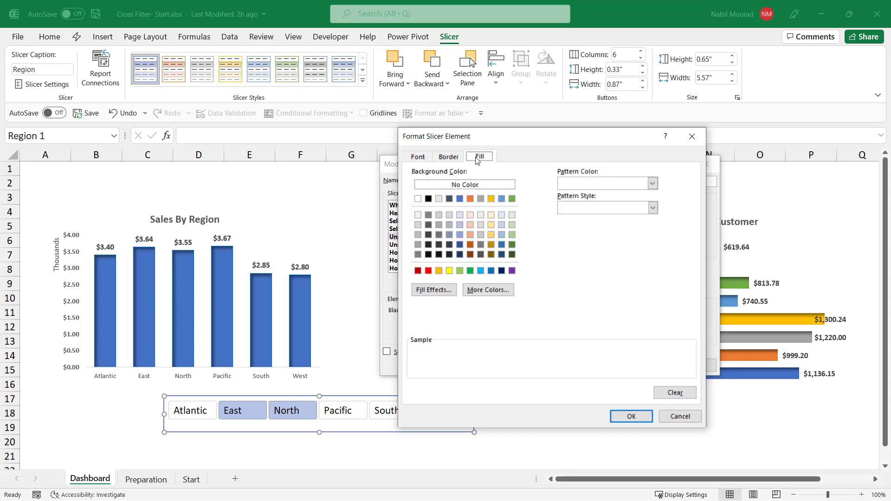
click(438, 185)
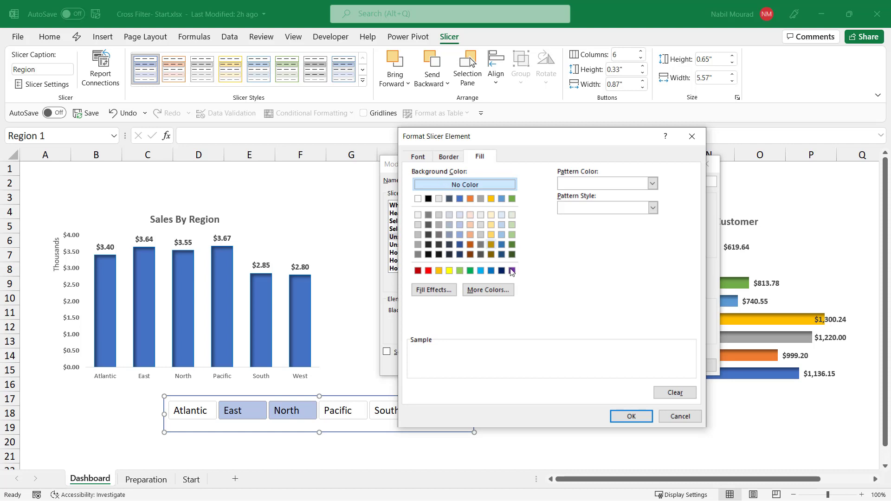
click(630, 416)
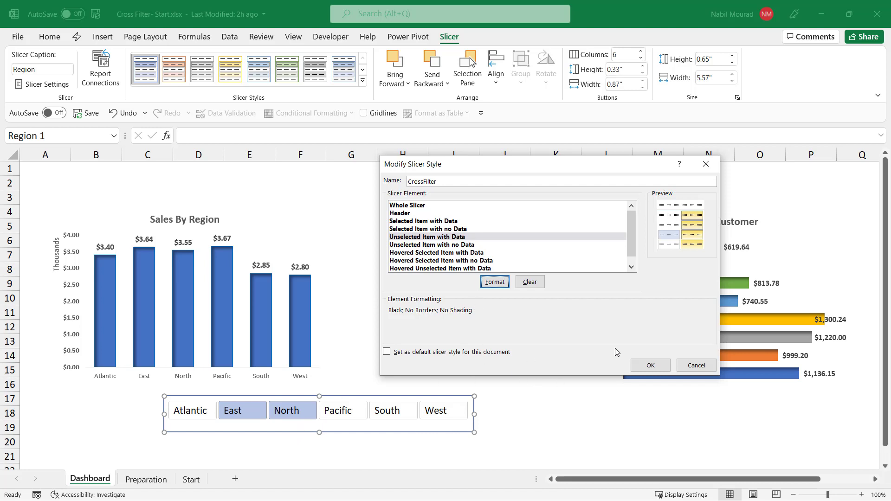
Save the changes to the CrossFilter style and apply that style to the Region slicer.
click(649, 367)
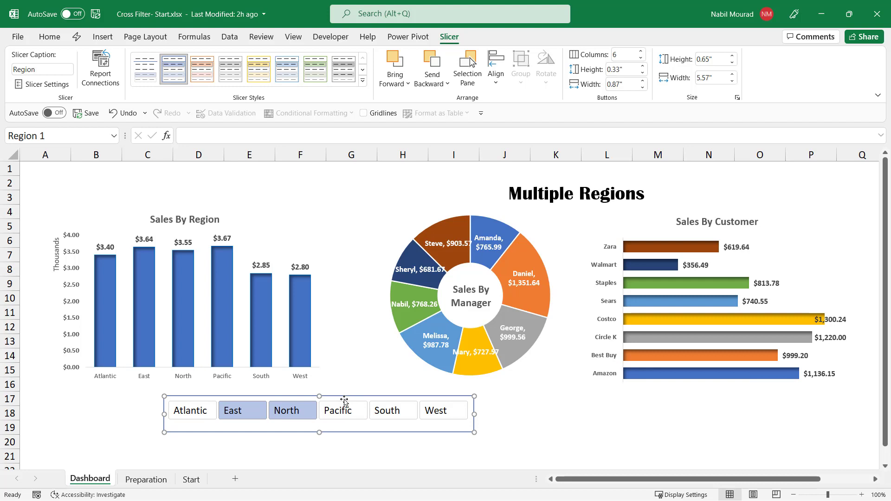
click(145, 69)
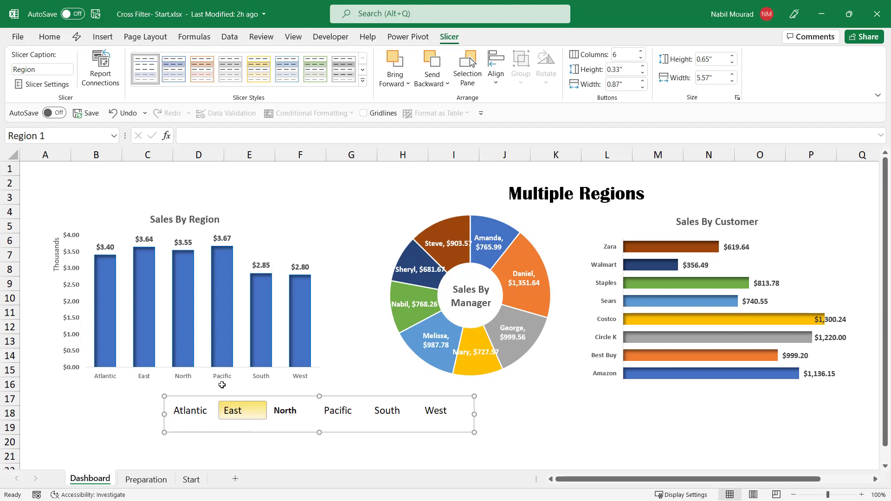
Widen the Sales By Region chart toward the manager chart and move the slicer over the chart's region axis labels.
click(309, 238)
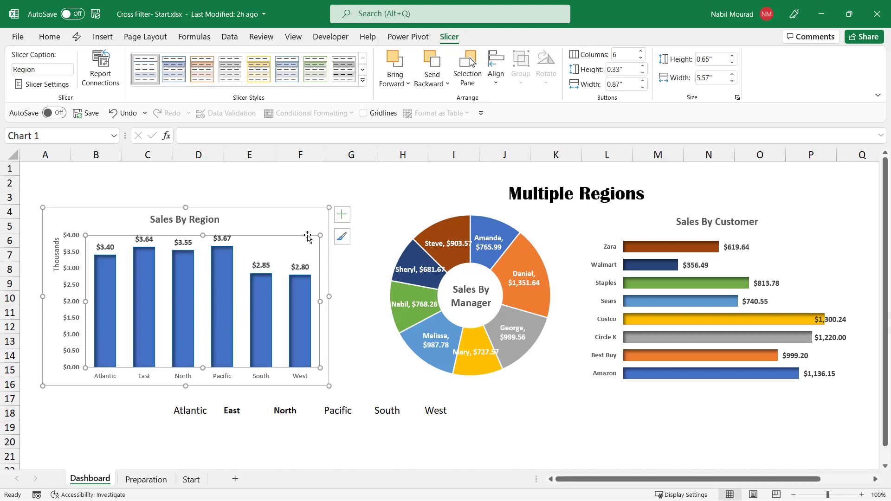
drag(328, 296, 363, 296)
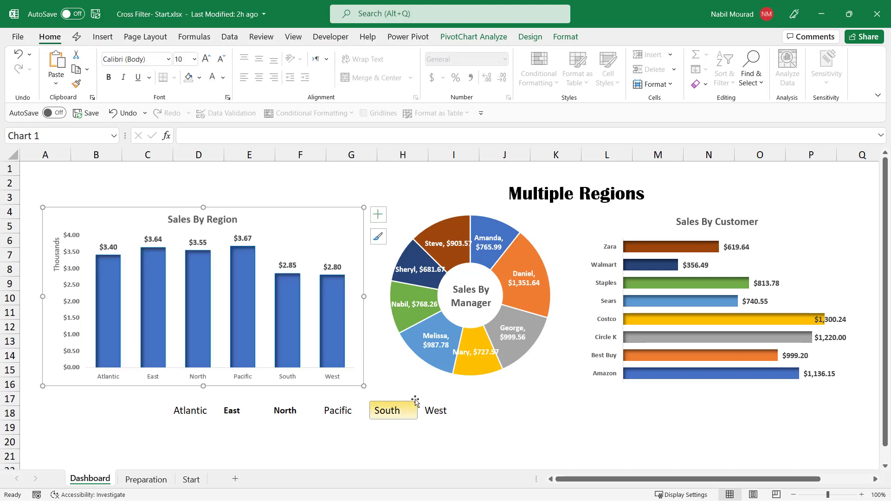
click(428, 397)
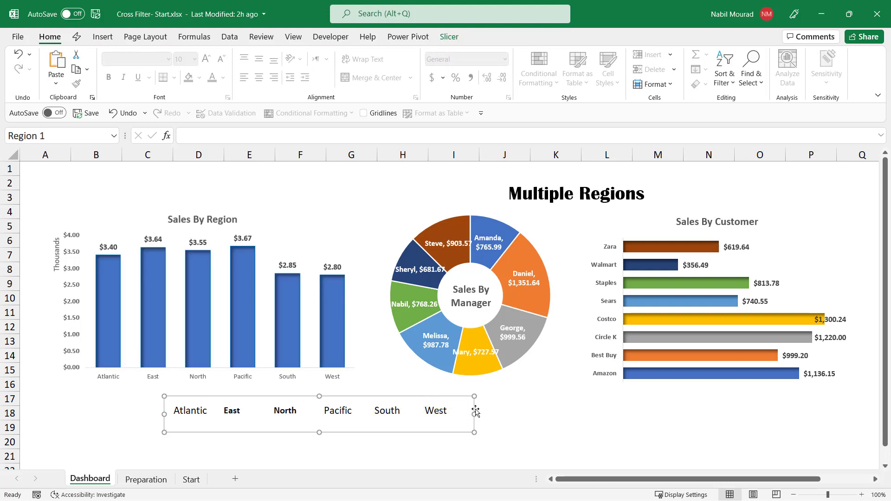
drag(476, 410, 391, 383)
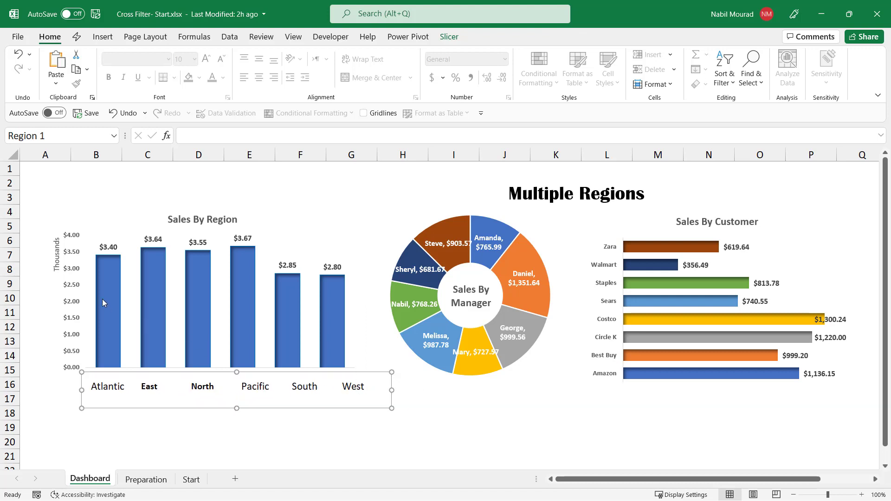
Extend the region chart's left edge outward, then narrow and shorten the slicer so its region names line up under the columns.
click(56, 294)
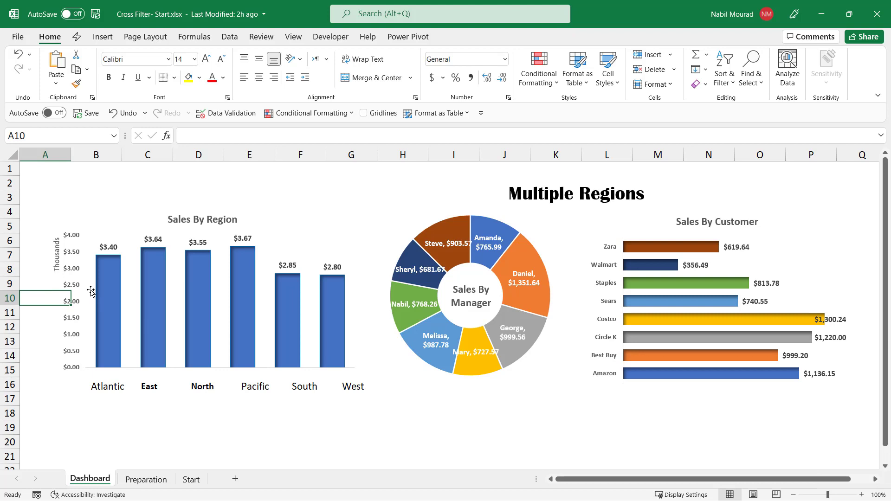
click(58, 297)
drag(40, 296, 27, 294)
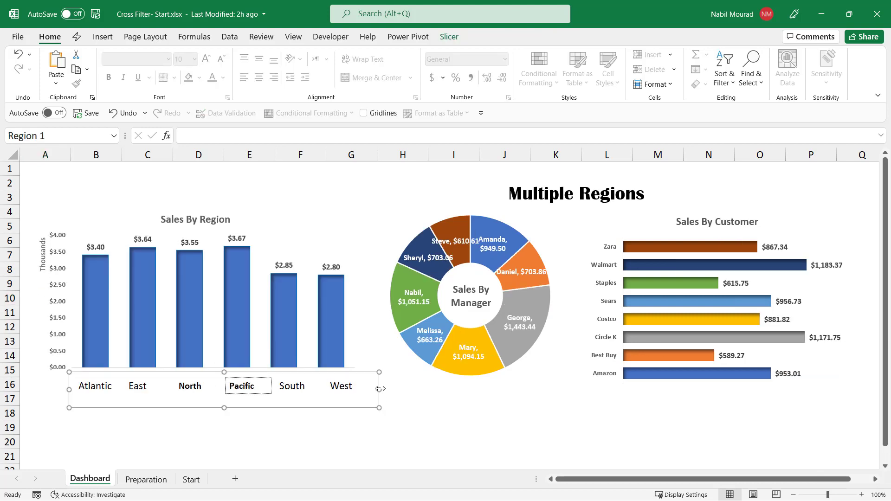
drag(381, 388, 362, 389)
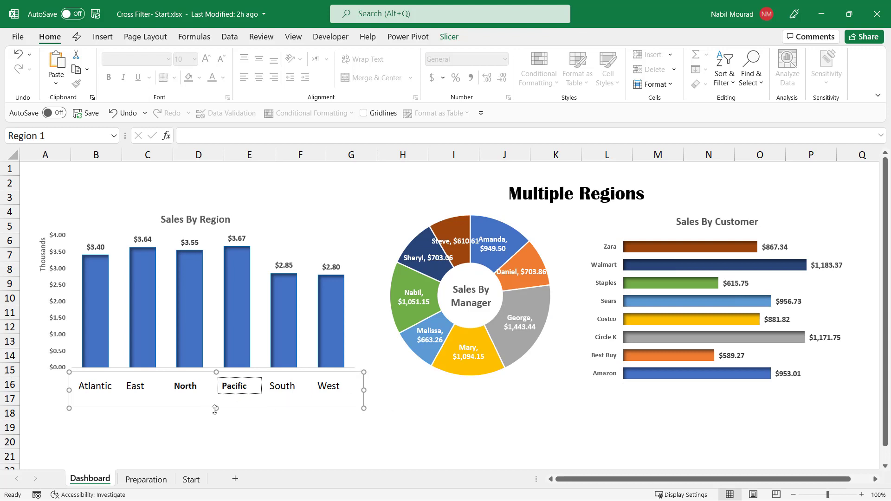
drag(214, 409, 214, 403)
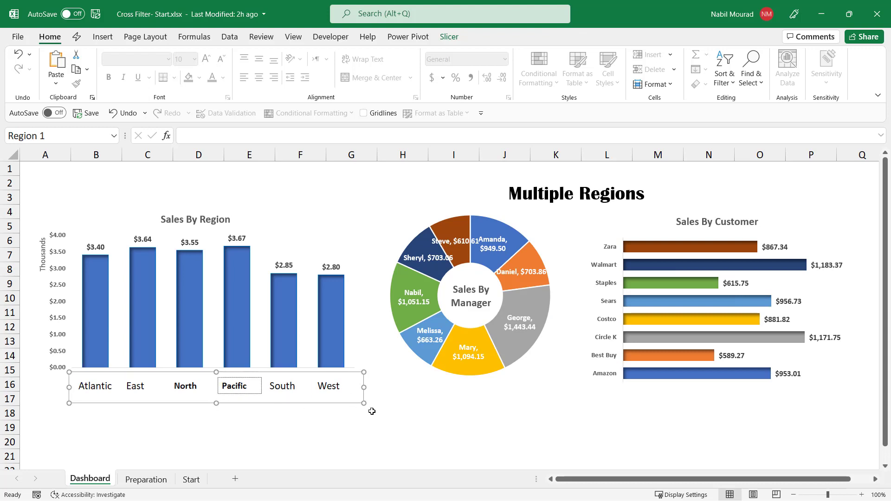
click(402, 414)
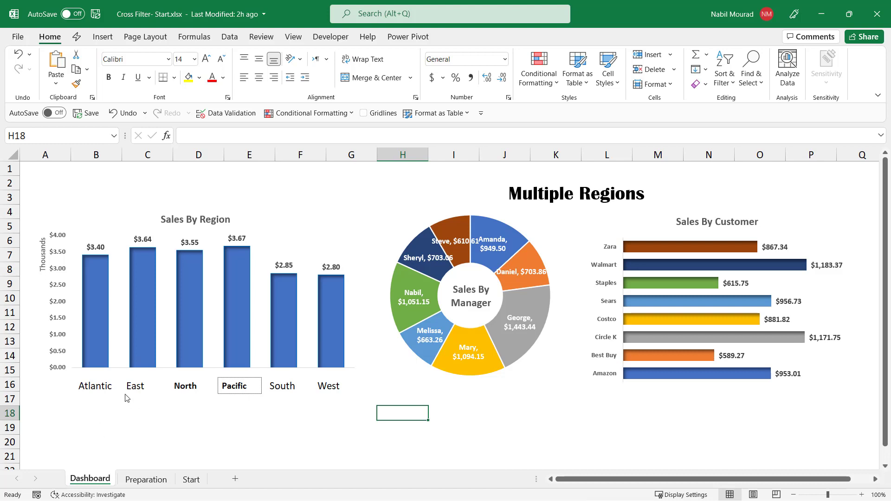
Filter the dashboard by Atlantic, North and South in turn to check the region label, manager chart and customer chart.
click(98, 388)
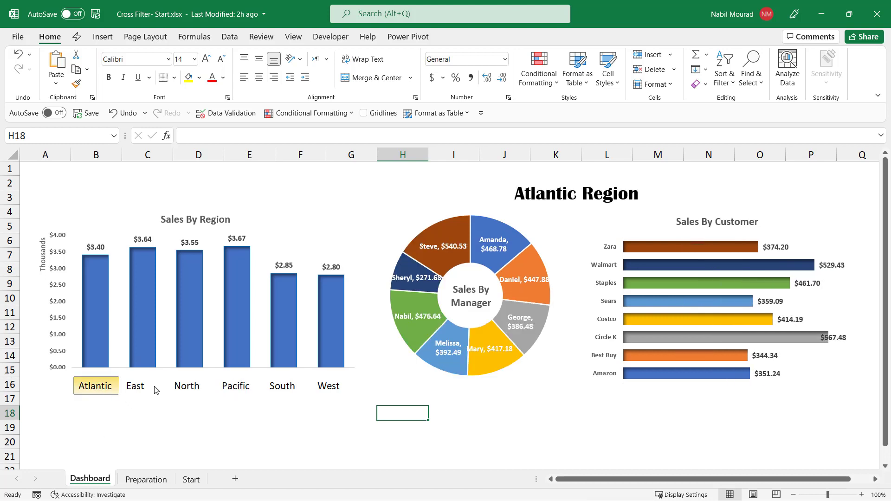
mouse_move(522, 262)
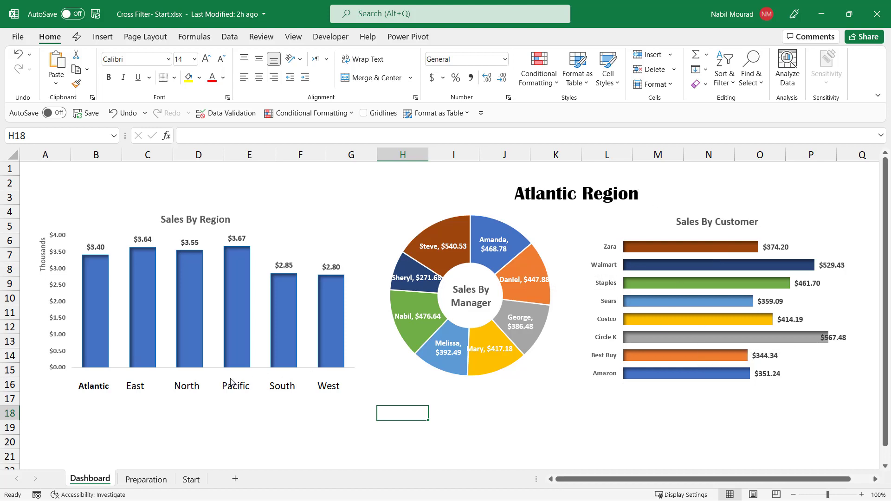
click(194, 389)
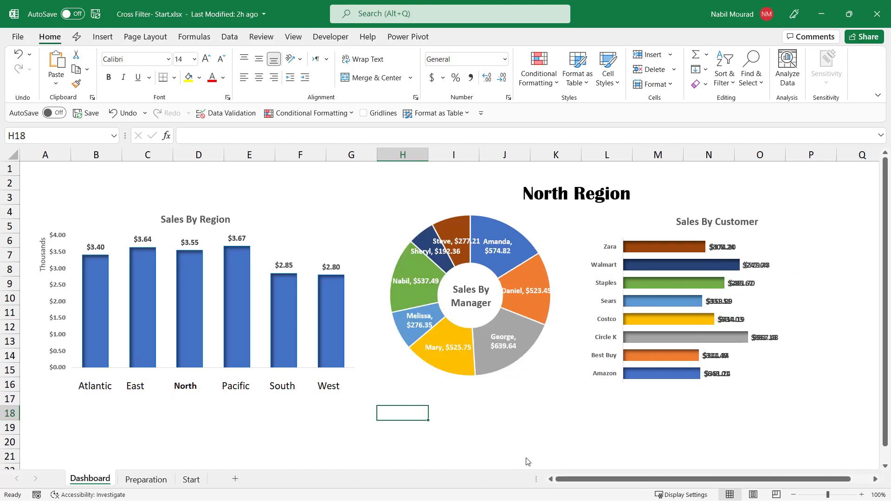
click(277, 385)
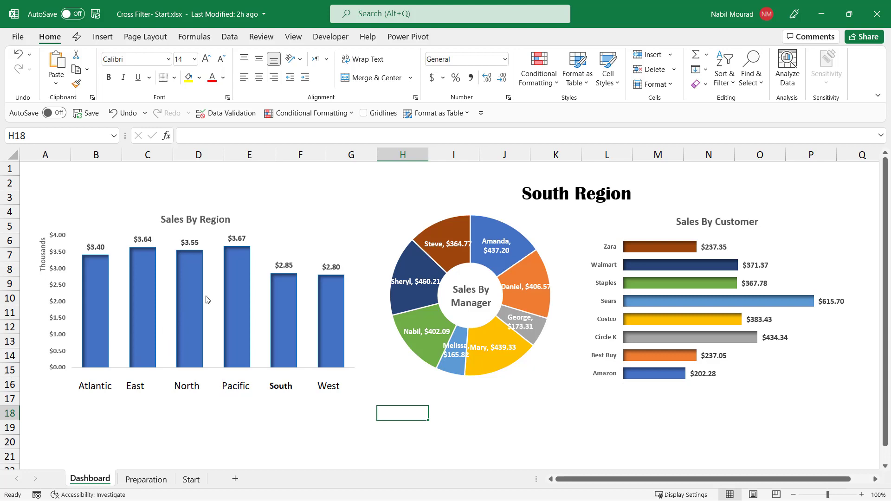
mouse_move(411, 351)
mouse_move(487, 342)
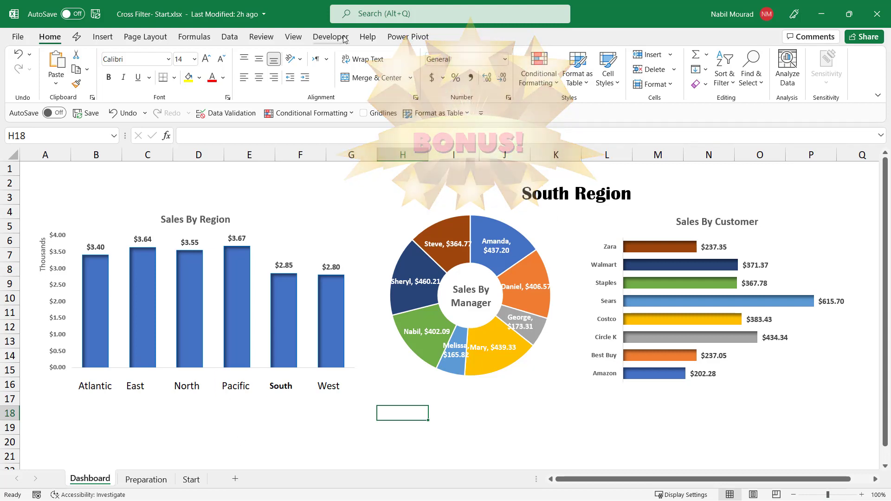
Try protecting the Dashboard sheet with the default permissions and no password, then unprotect it.
click(259, 37)
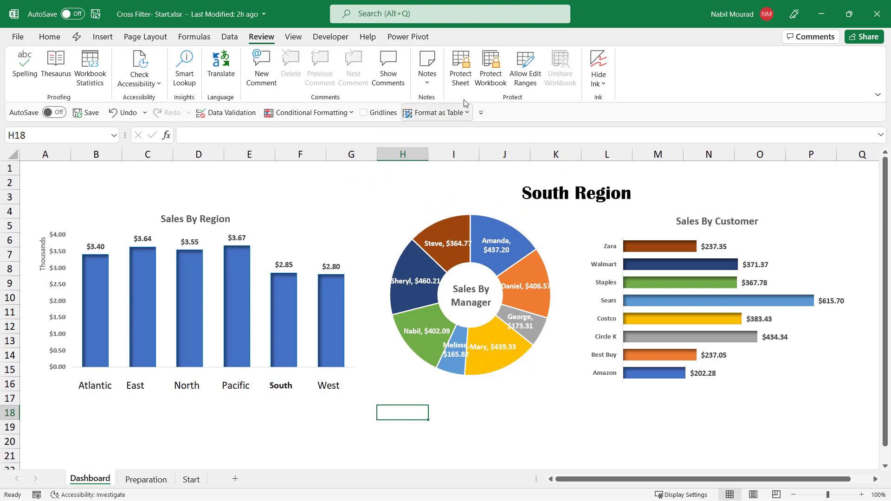
click(461, 77)
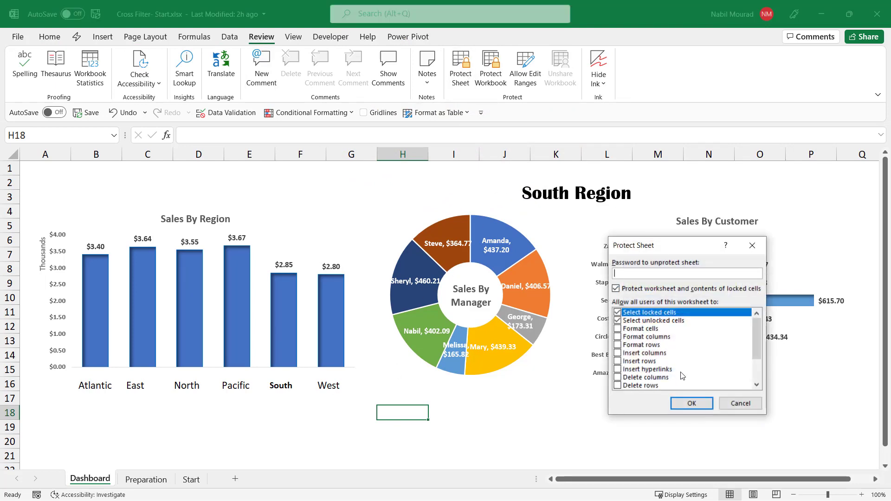
click(691, 403)
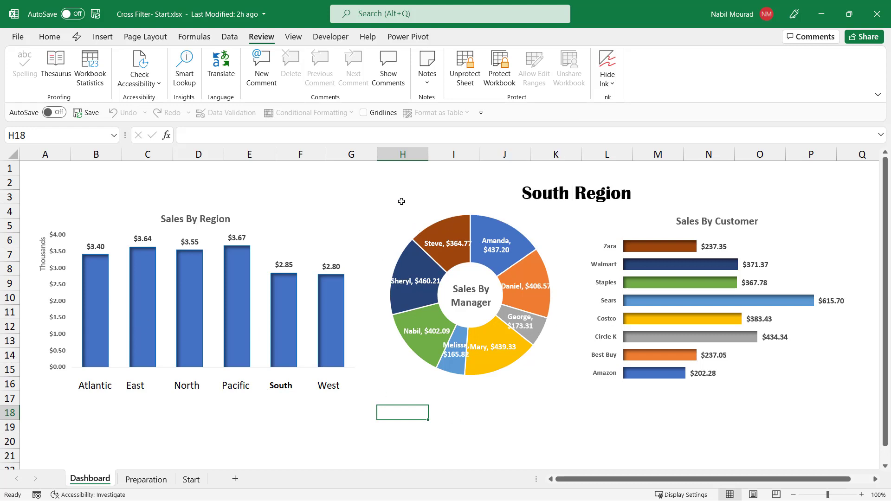
click(463, 74)
Protect the Dashboard sheet without a password, disallowing selection of locked and unlocked cells and allowing Use PivotTable and PivotChart and Edit objects.
click(461, 74)
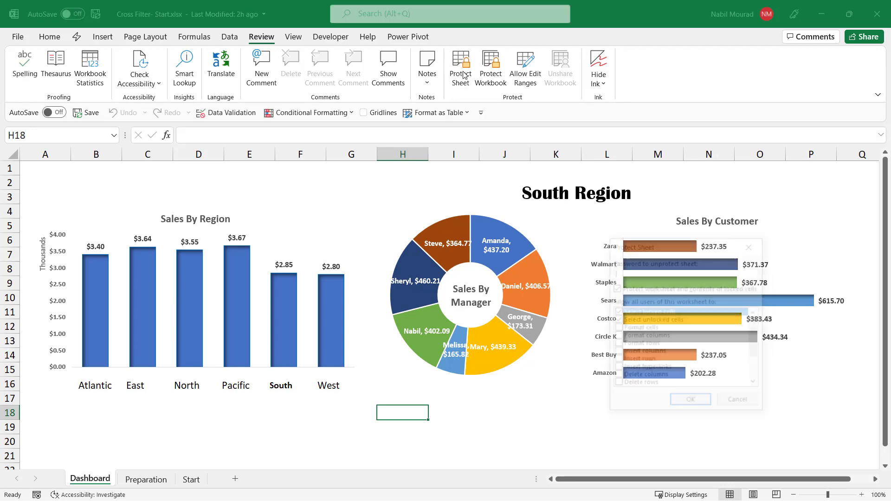
drag(684, 243, 468, 199)
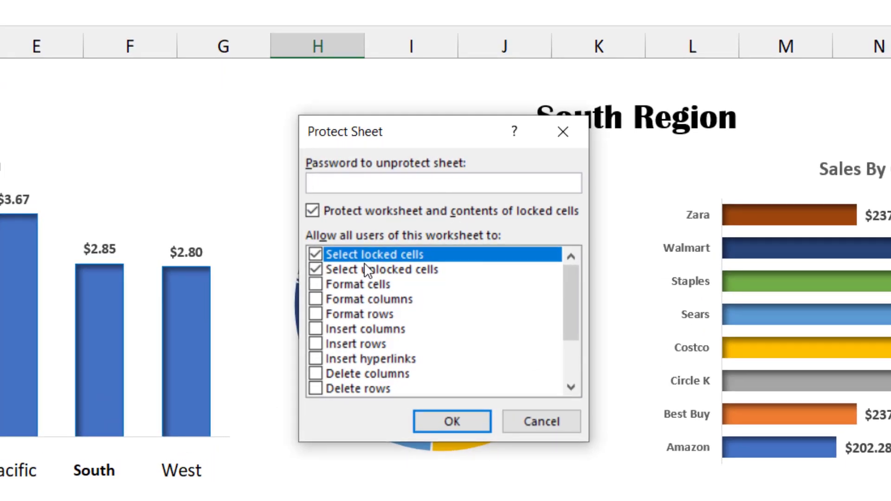
click(313, 254)
click(320, 269)
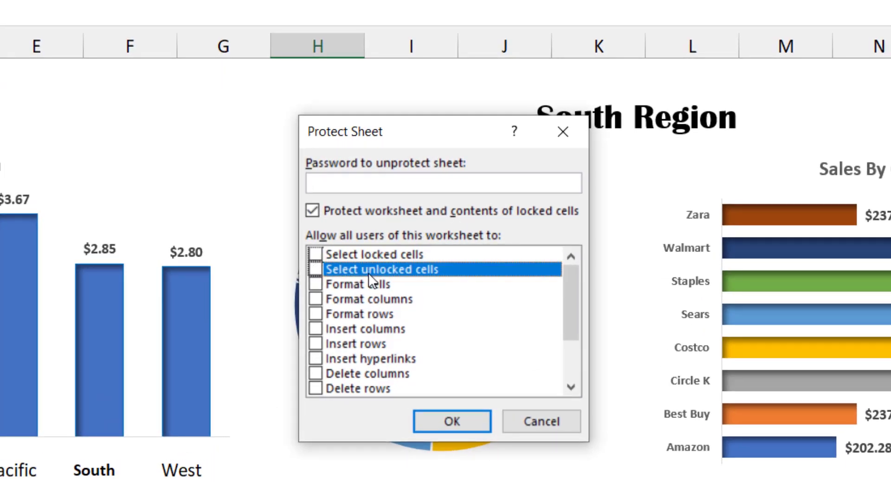
drag(576, 310, 584, 354)
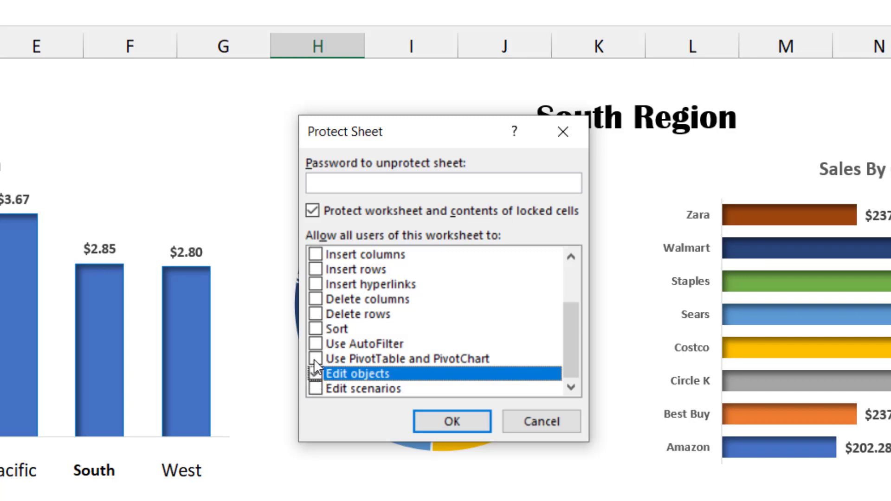
click(314, 359)
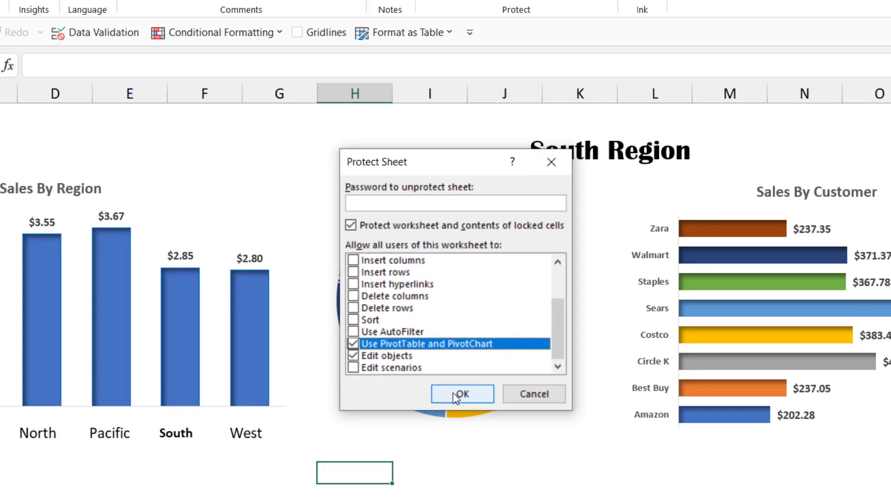
click(452, 421)
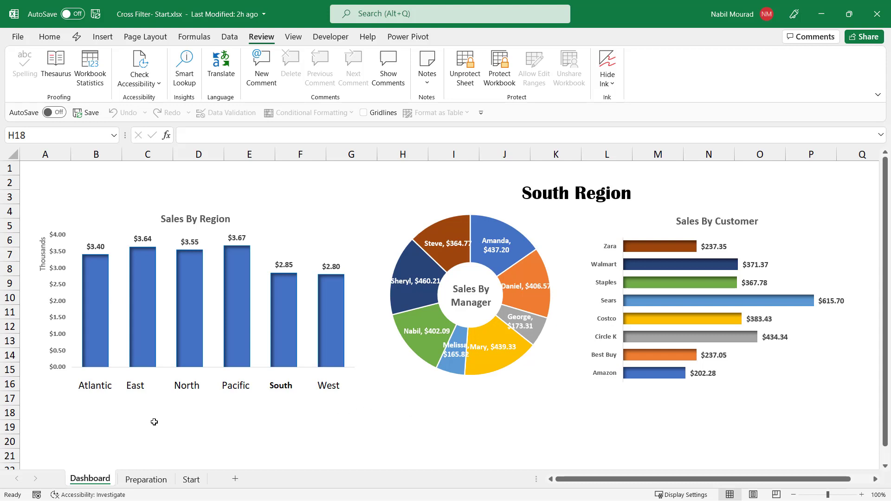
Switch the protected dashboard's region filter between East and North to check the region label, manager chart and customer chart, finishing on North.
click(134, 388)
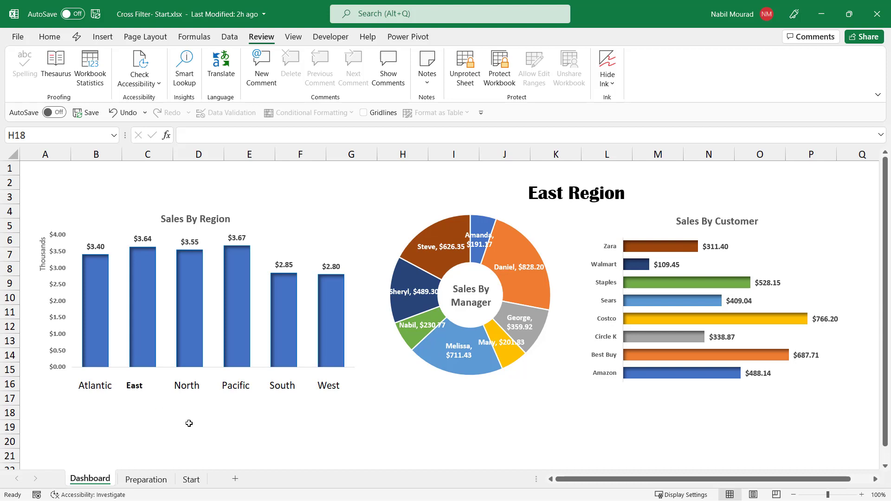
click(200, 384)
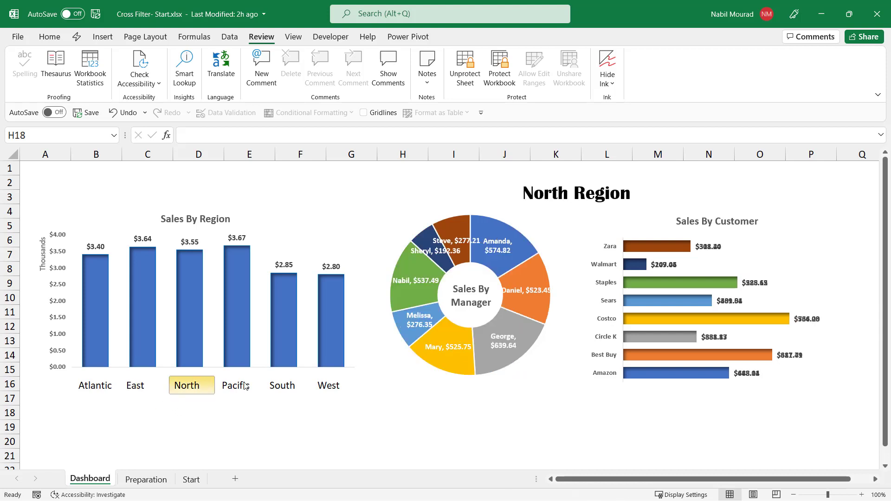
click(236, 386)
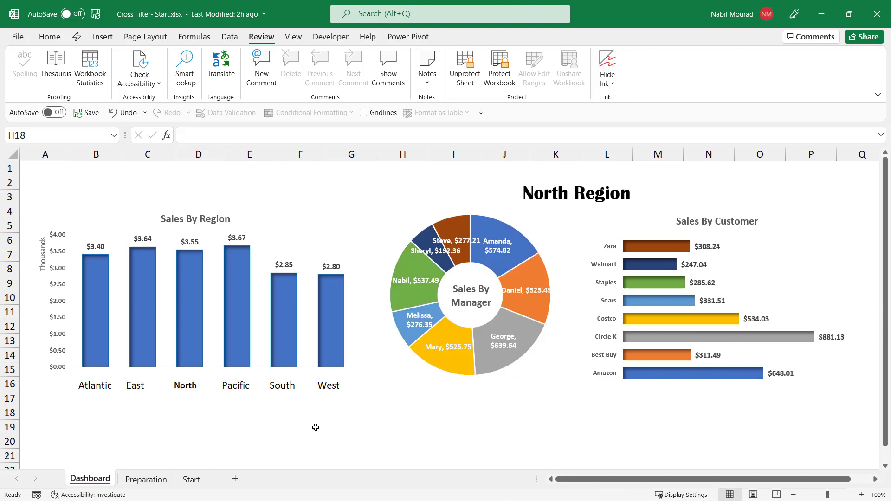
click(131, 387)
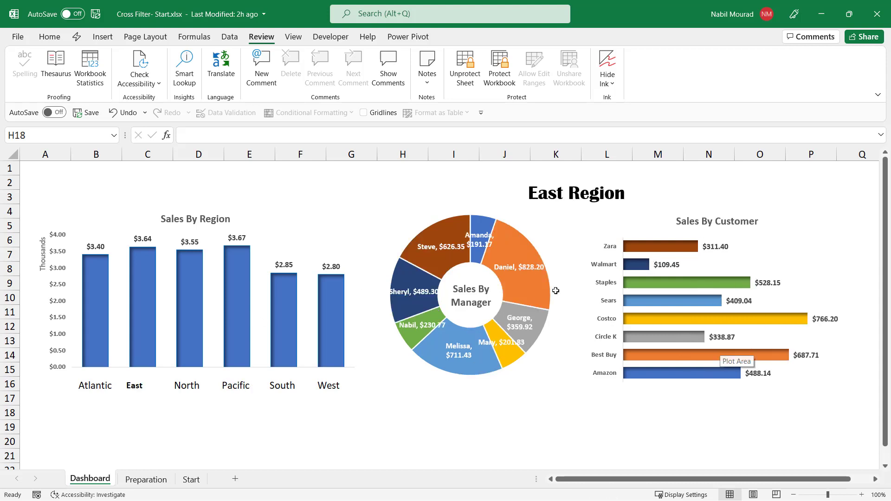
mouse_move(708, 307)
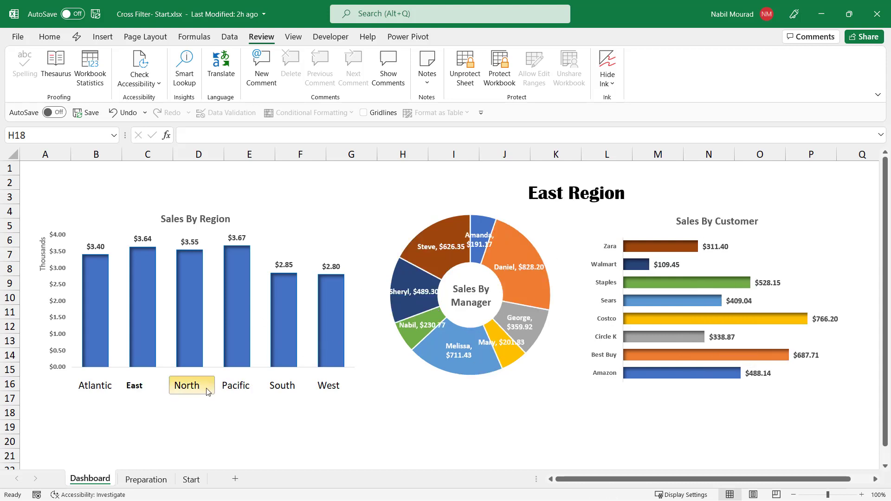
click(186, 386)
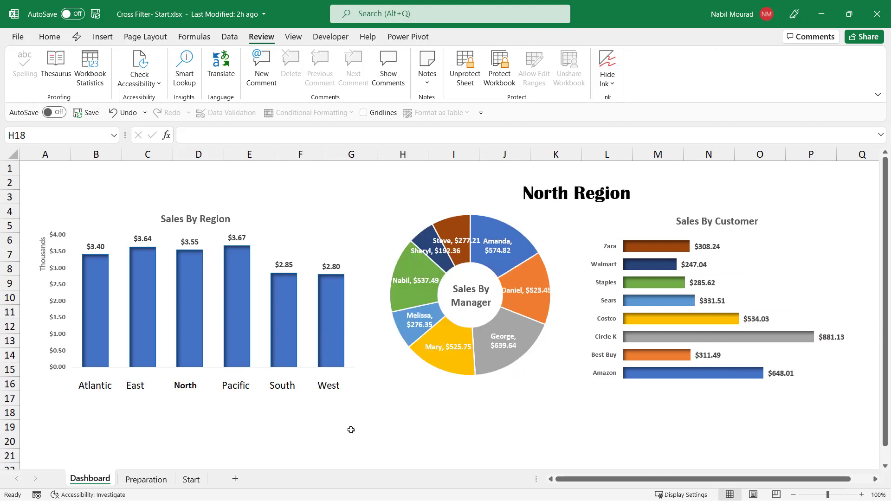